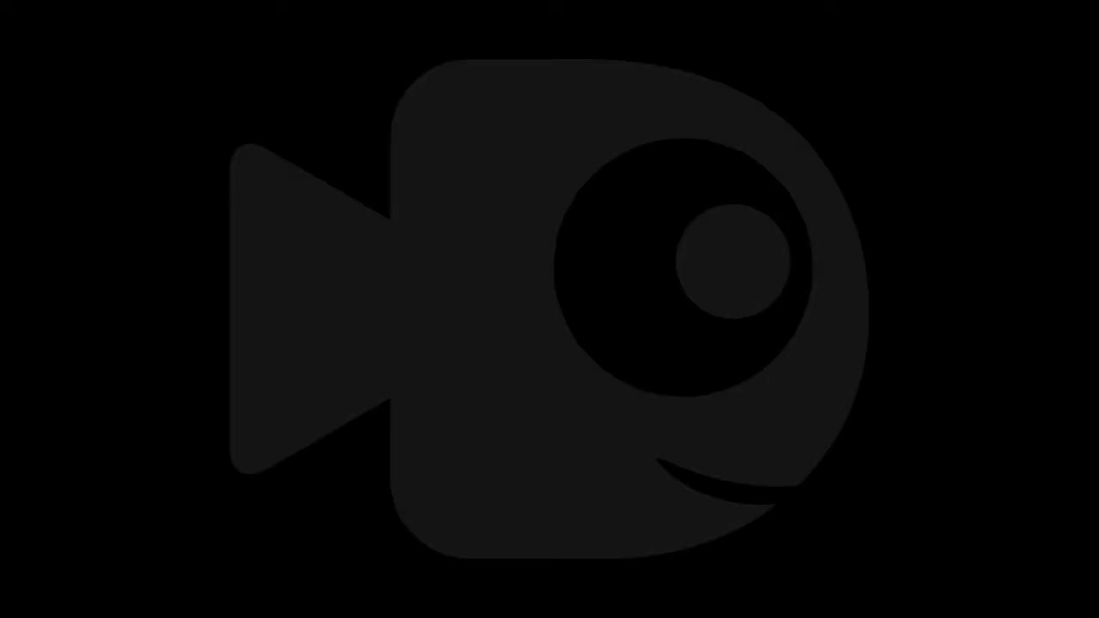
# Generate a random word pair, getting 'medicine' and 'tube'
pyautogui.click(224, 386)
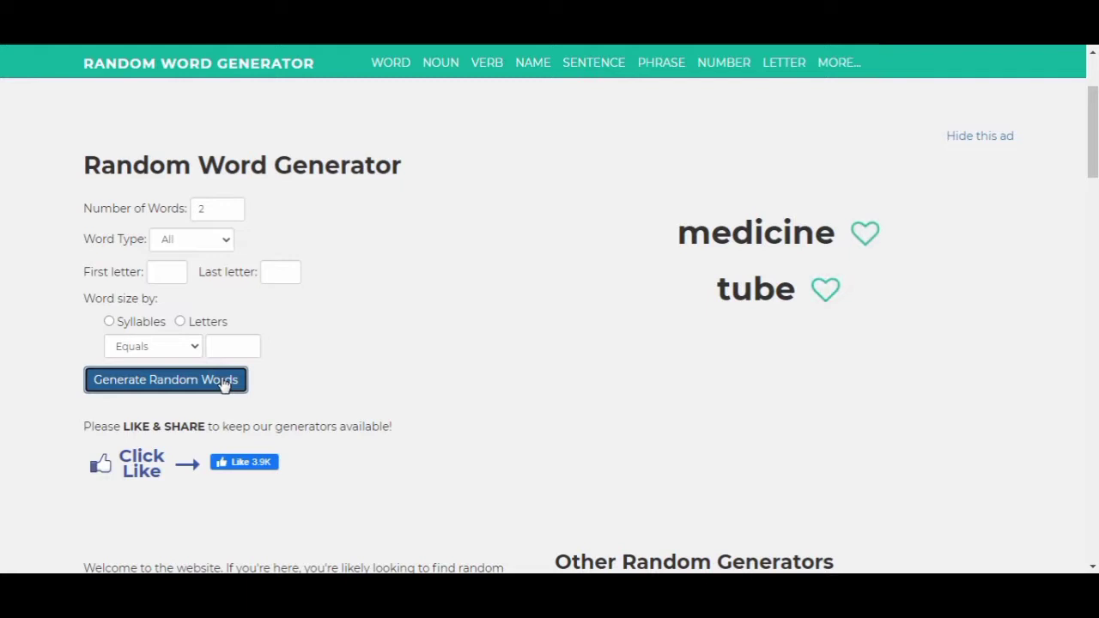
# Regenerate random word pairs until 'vegetarian' and 'power' come up
pyautogui.click(223, 386)
pyautogui.click(224, 386)
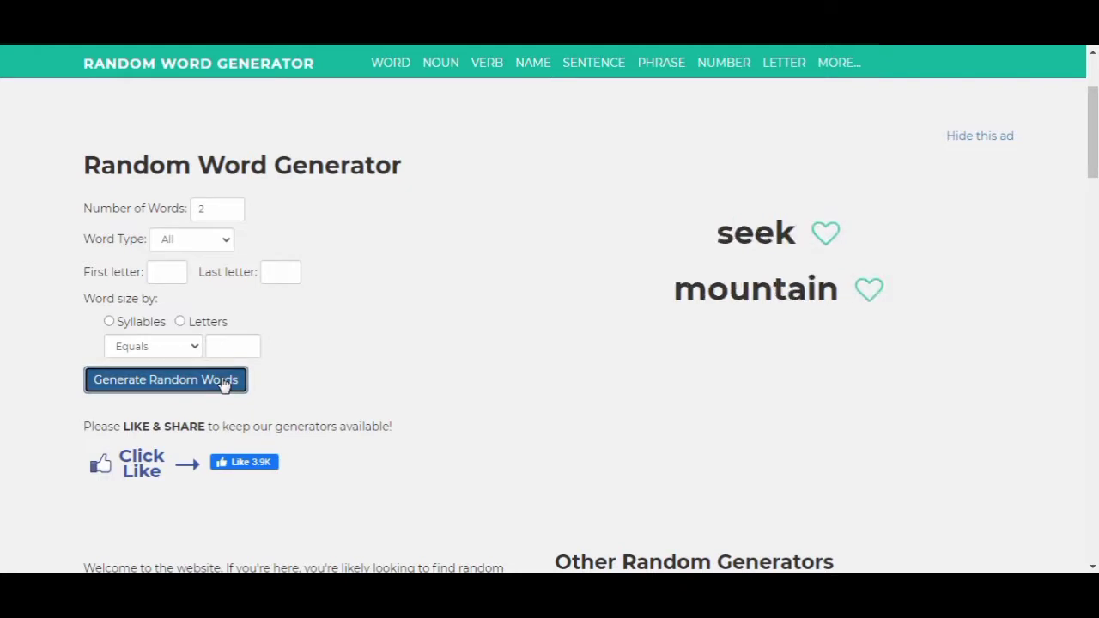
pyautogui.click(223, 385)
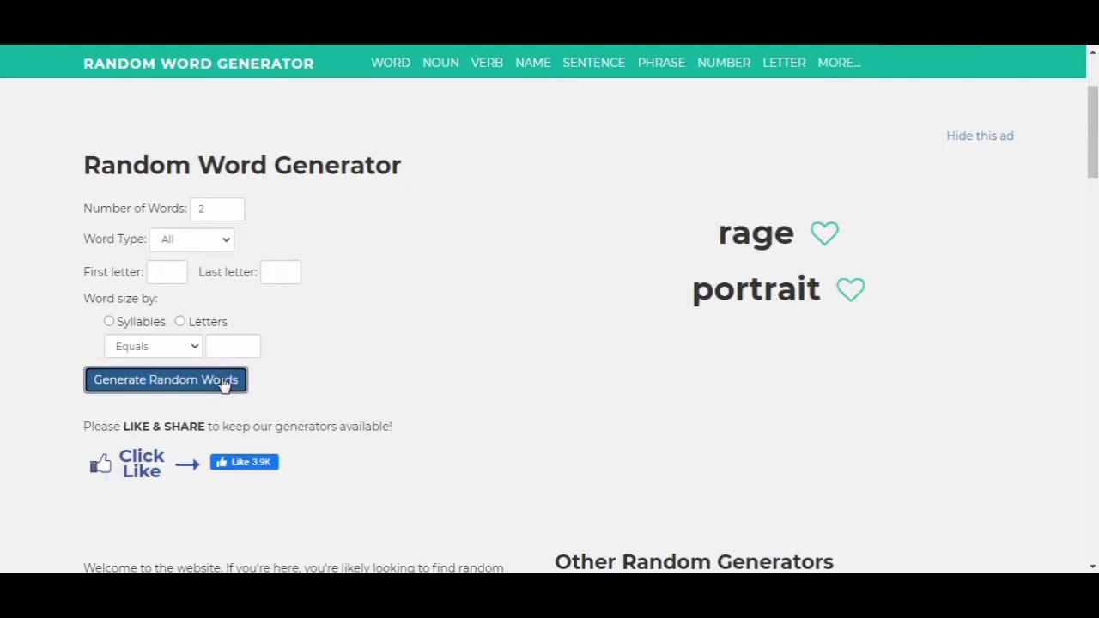
pyautogui.click(223, 386)
pyautogui.click(224, 386)
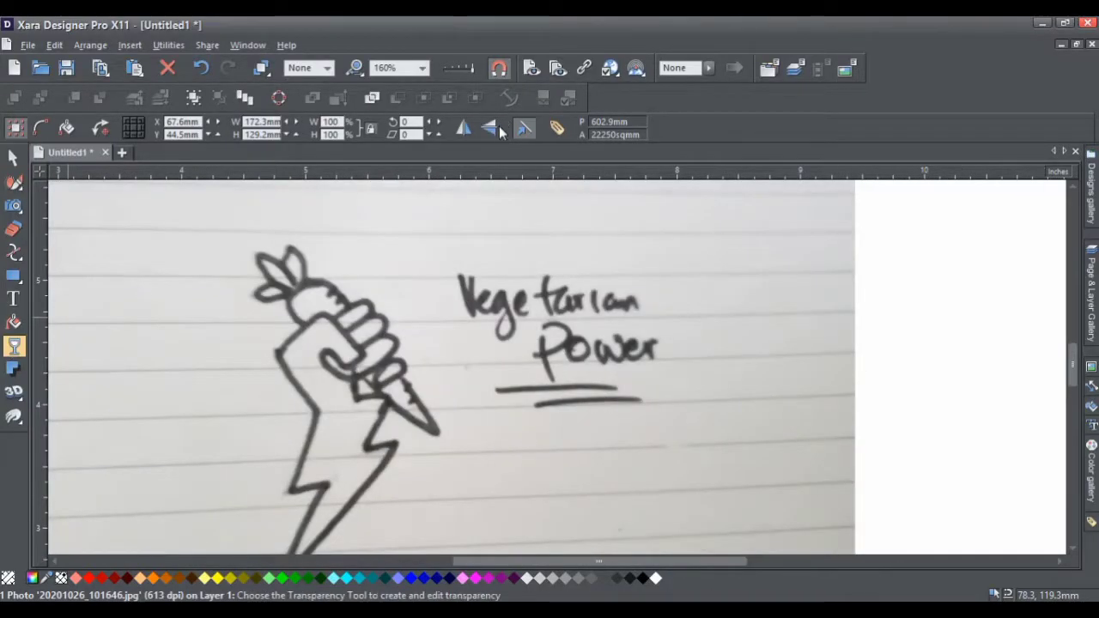
# Fade the sketch photo with transparency and rotate it about 40° clockwise
pyautogui.click(494, 130)
pyautogui.click(12, 157)
pyautogui.scroll(-2, 756, 351)
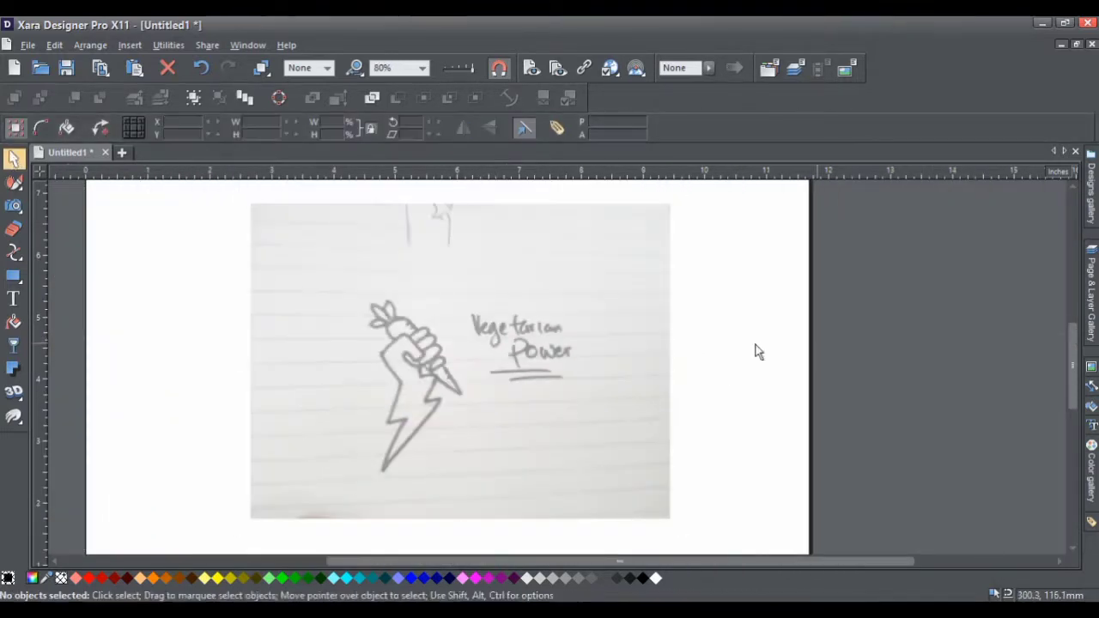
pyautogui.moveTo(682, 193); pyautogui.dragTo(677, 380)
pyautogui.click(768, 334)
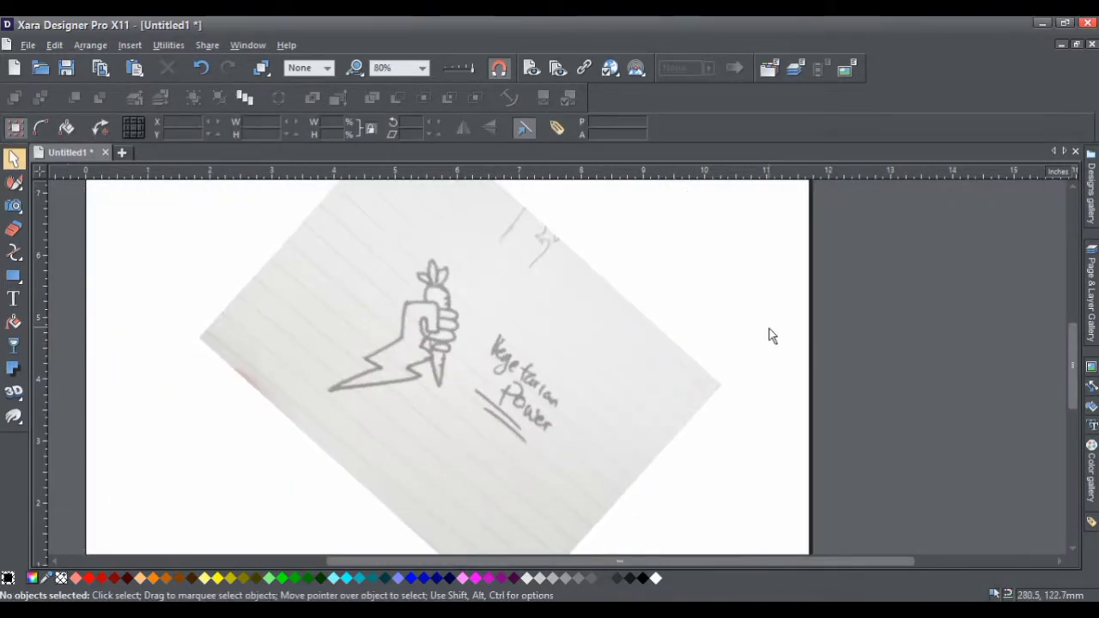
pyautogui.scroll(3, 397, 320)
pyautogui.scroll(2, 398, 320)
# Trace straight-line points from the fist's wrist around the hand toward the lightning bolt
pyautogui.click(13, 251)
pyautogui.click(382, 377)
pyautogui.click(409, 234)
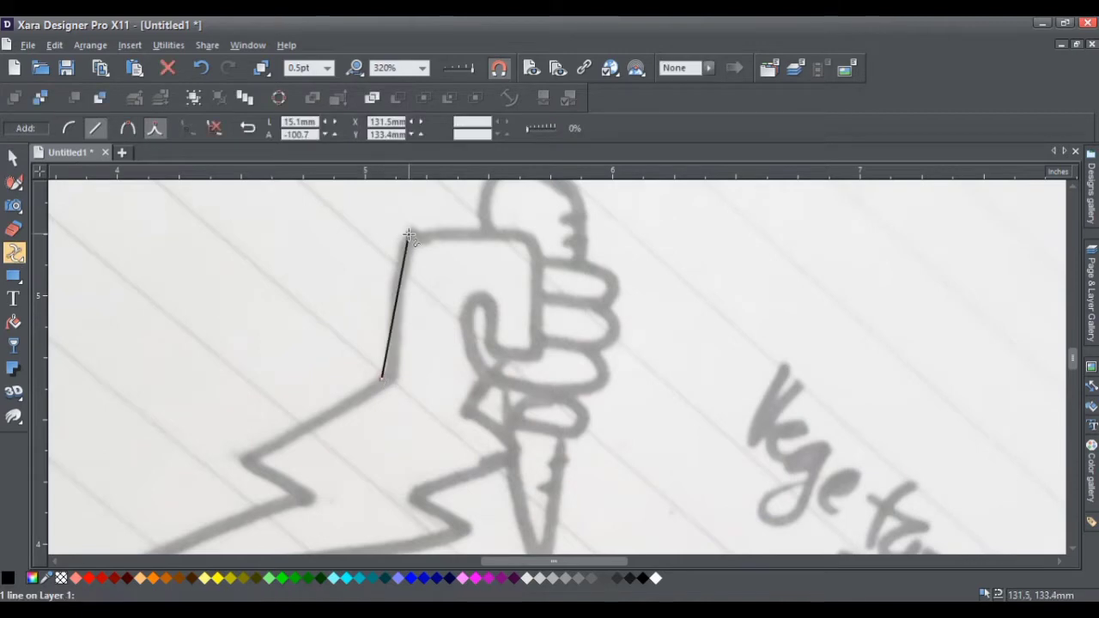
pyautogui.click(401, 256)
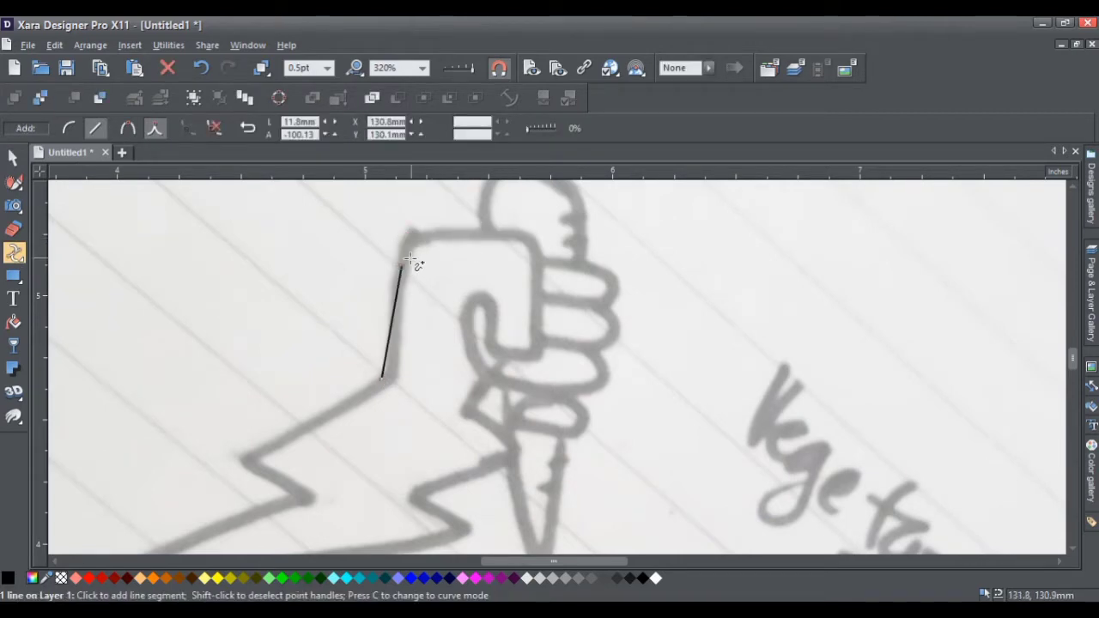
pyautogui.scroll(1, 411, 259)
pyautogui.moveTo(393, 266); pyautogui.dragTo(388, 249)
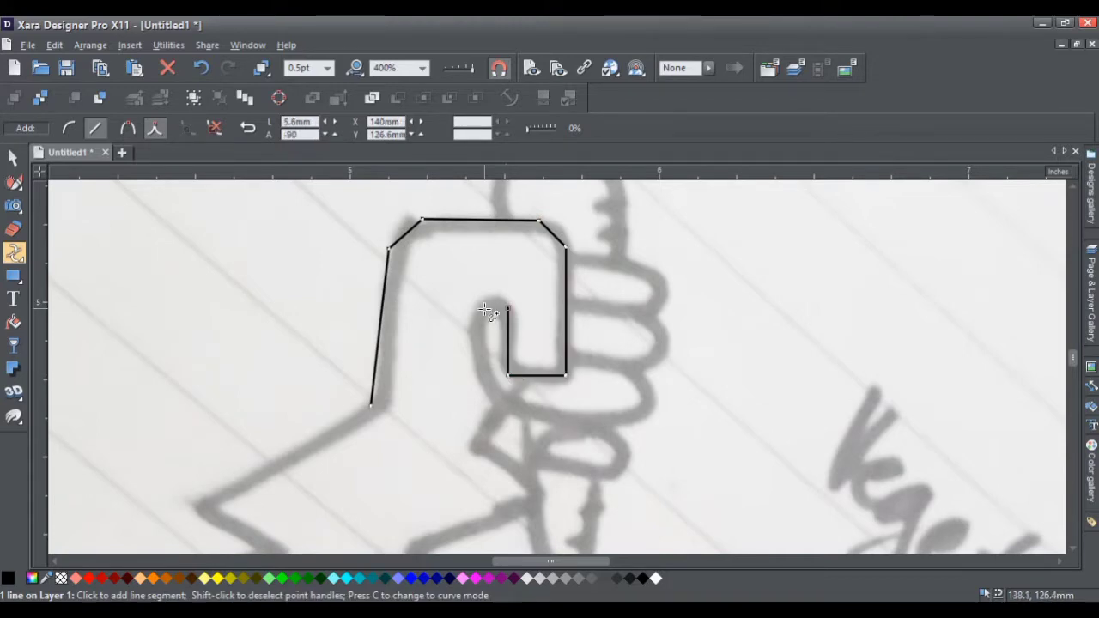
pyautogui.scroll(-1, 492, 420)
pyautogui.click(486, 498)
pyautogui.scroll(-2, 485, 497)
pyautogui.click(412, 485)
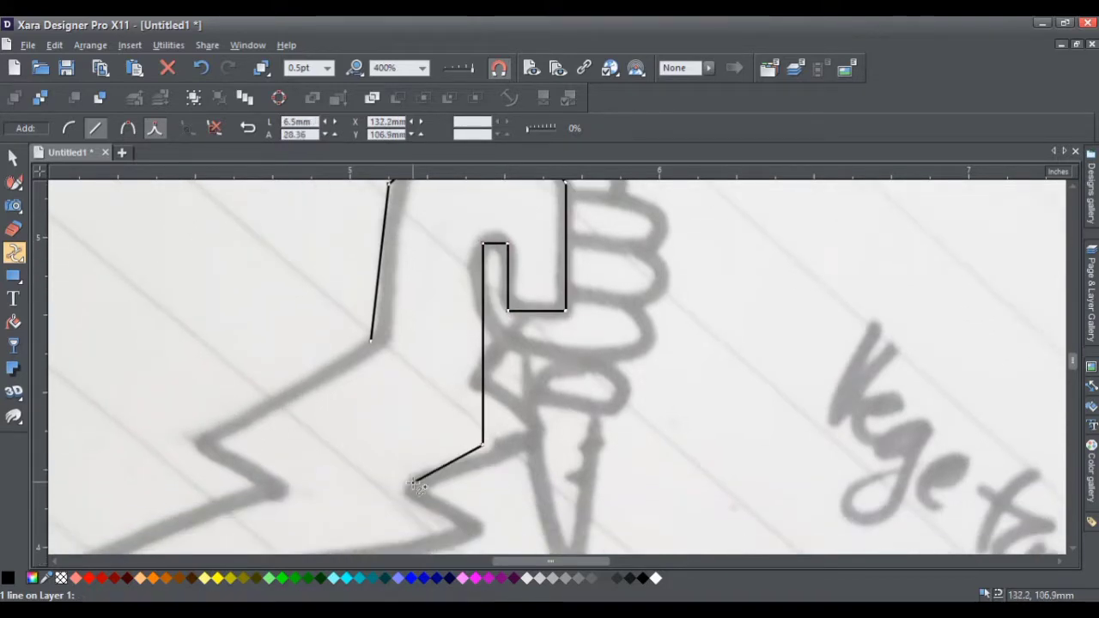
pyautogui.scroll(-2, 498, 374)
pyautogui.click(481, 475)
# Close the traced path, then undo the fill so only the outline remains
pyautogui.click(418, 356)
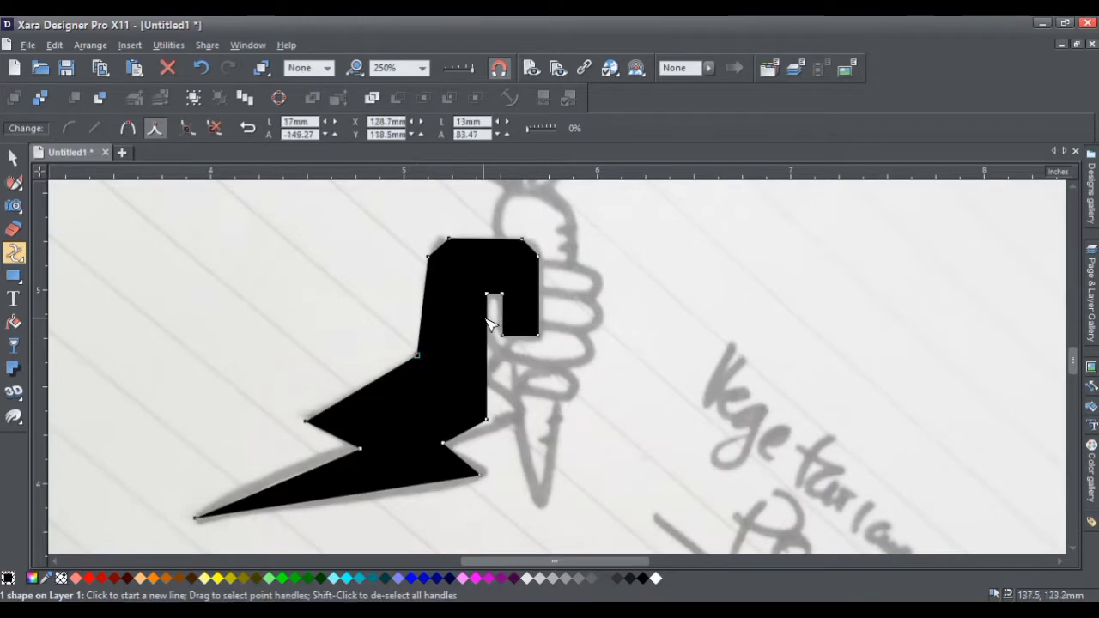
pyautogui.scroll(5, 505, 328)
pyautogui.hotkey('ctrl', 'z')
pyautogui.scroll(1, 477, 300)
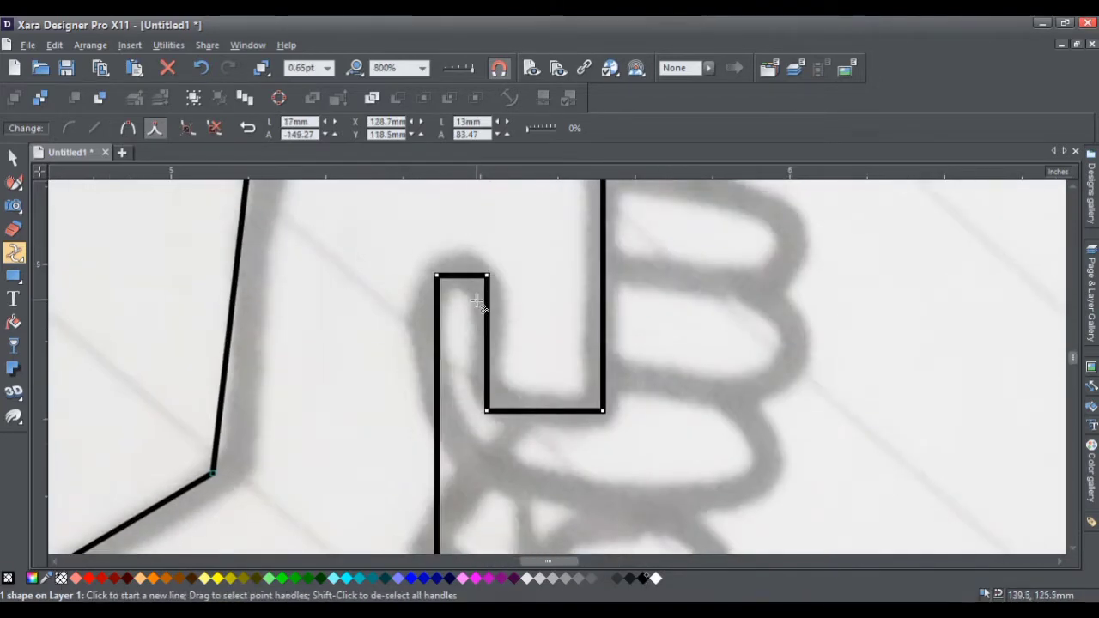
pyautogui.scroll(3, 509, 419)
# Round the thumb hook's bottom-left corner and the fist's top-right corner into curves
pyautogui.moveTo(473, 400); pyautogui.dragTo(504, 394)
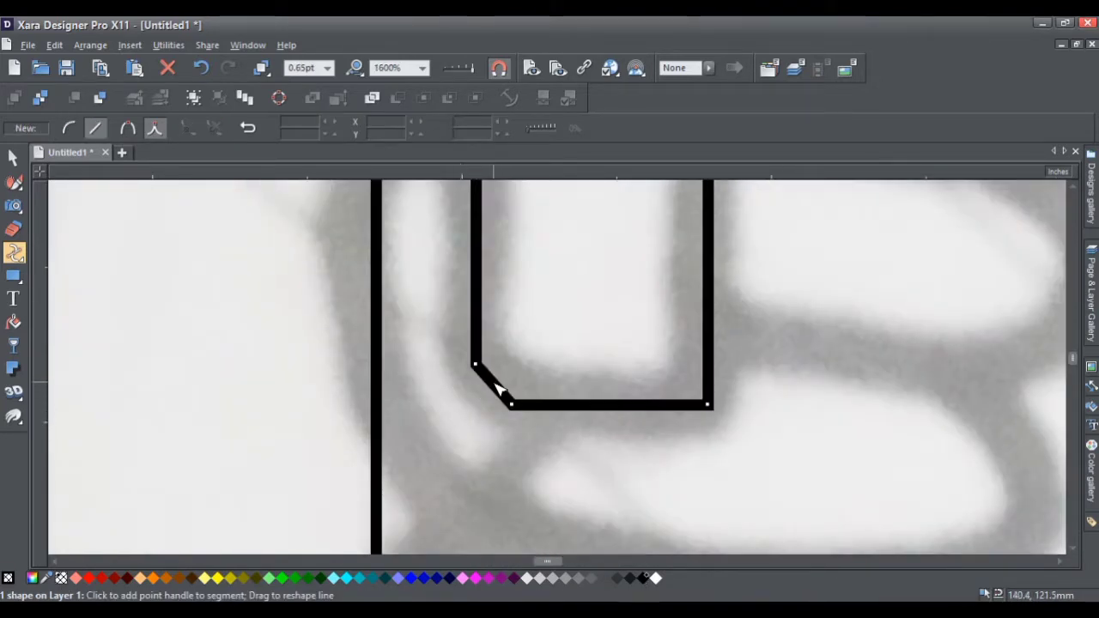
pyautogui.scroll(-5, 503, 389)
pyautogui.scroll(2, 358, 277)
pyautogui.scroll(3, 351, 259)
pyautogui.moveTo(352, 260); pyautogui.dragTo(307, 287)
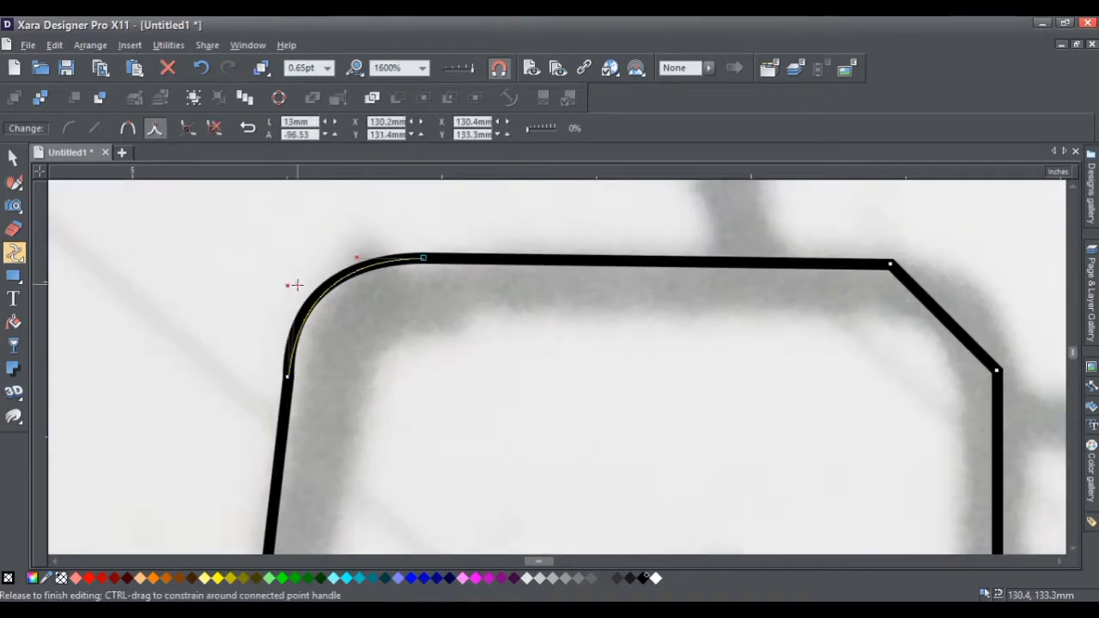
pyautogui.scroll(-3, 465, 278)
pyautogui.moveTo(846, 316); pyautogui.dragTo(878, 306)
pyautogui.scroll(3, 871, 376)
pyautogui.scroll(1, 889, 374)
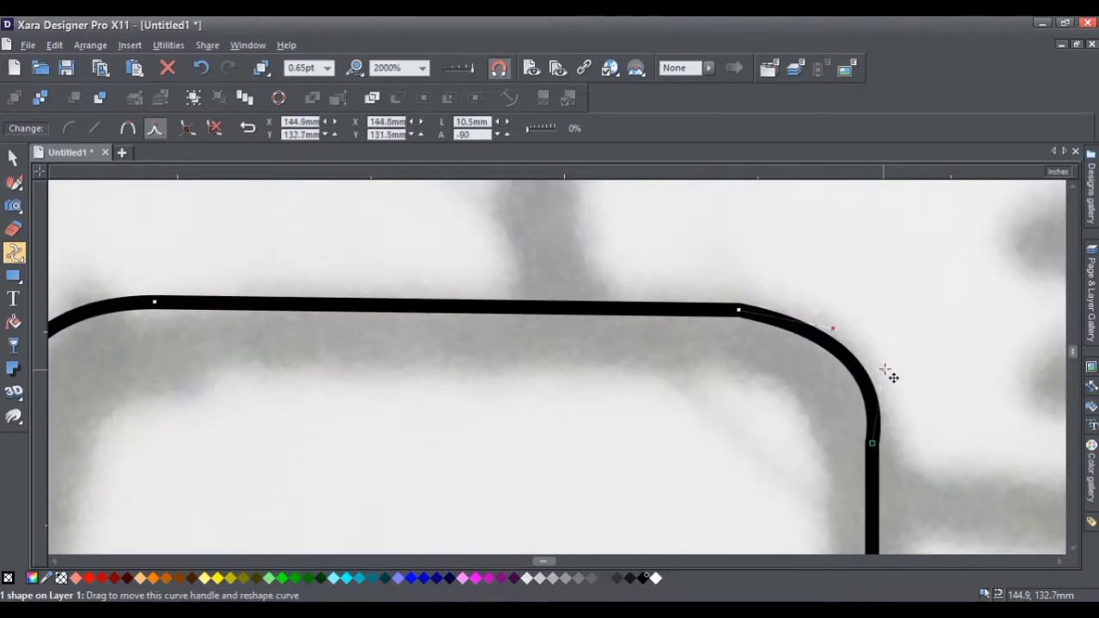
pyautogui.scroll(-3, 883, 349)
pyautogui.scroll(3, 664, 461)
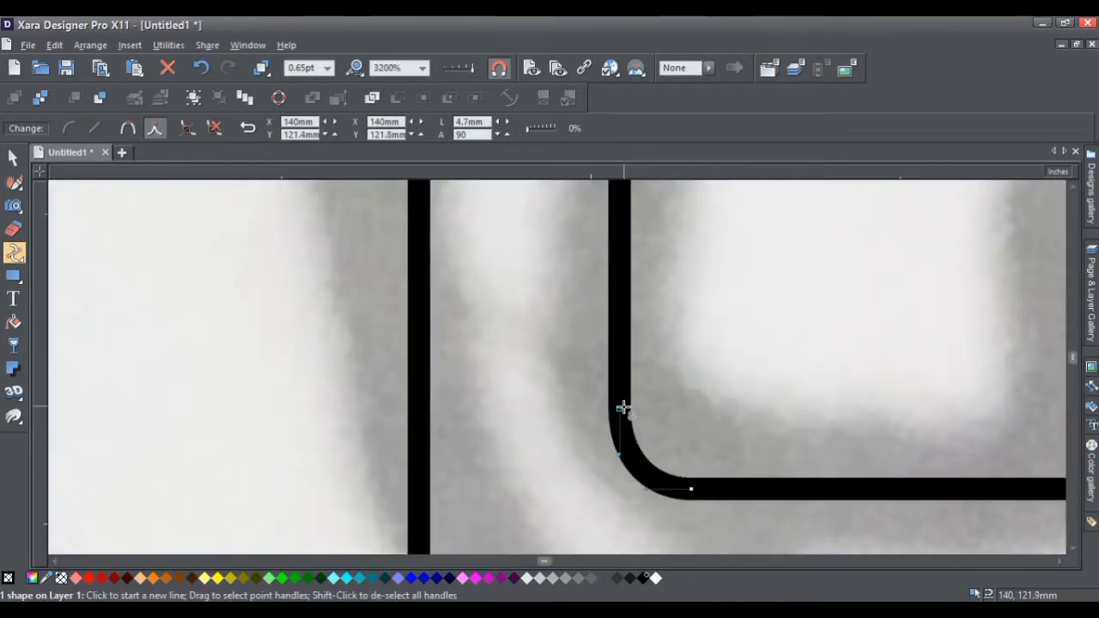
# Ease the rounded curves more gradually and make the thumb's arch symmetric
pyautogui.moveTo(623, 409); pyautogui.dragTo(631, 413)
pyautogui.moveTo(697, 489); pyautogui.dragTo(746, 491)
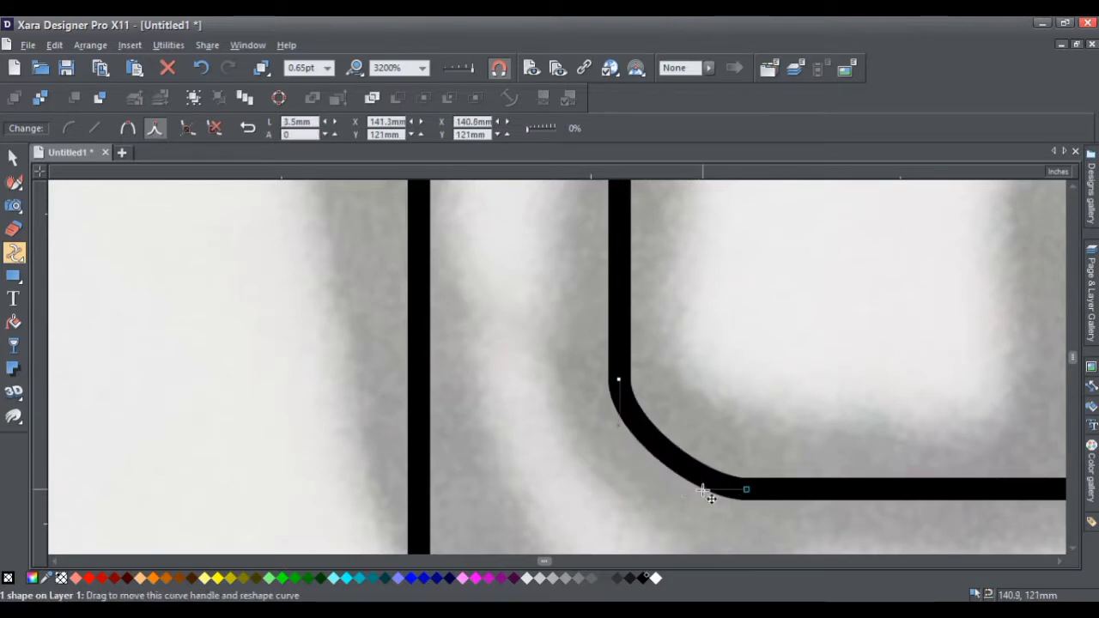
pyautogui.scroll(-3, 618, 427)
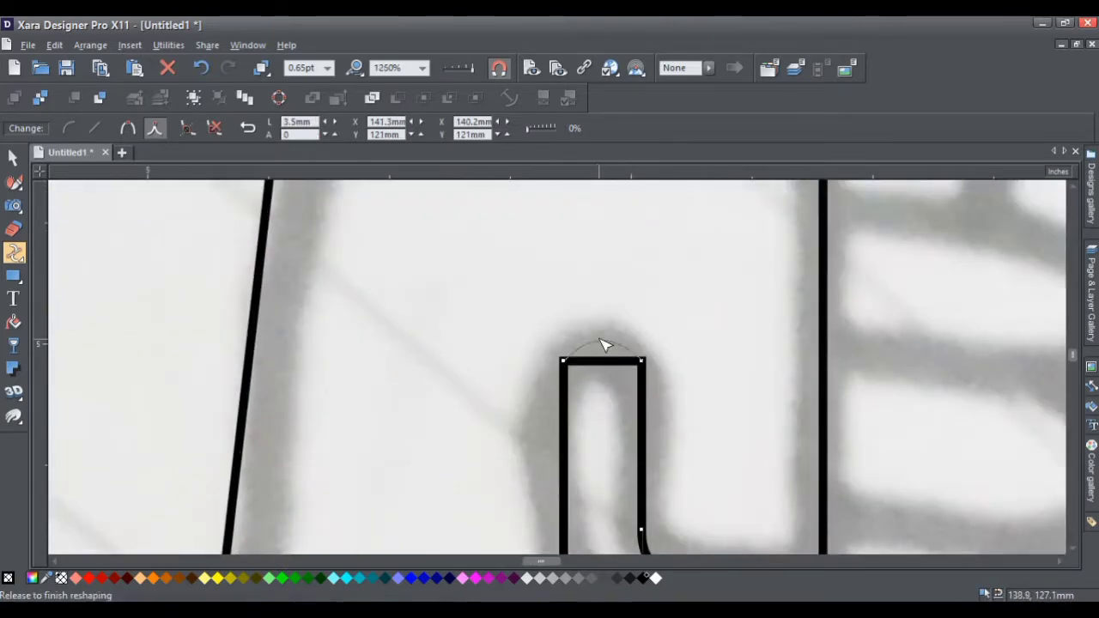
pyautogui.scroll(3, 603, 355)
pyautogui.moveTo(681, 385); pyautogui.dragTo(702, 387)
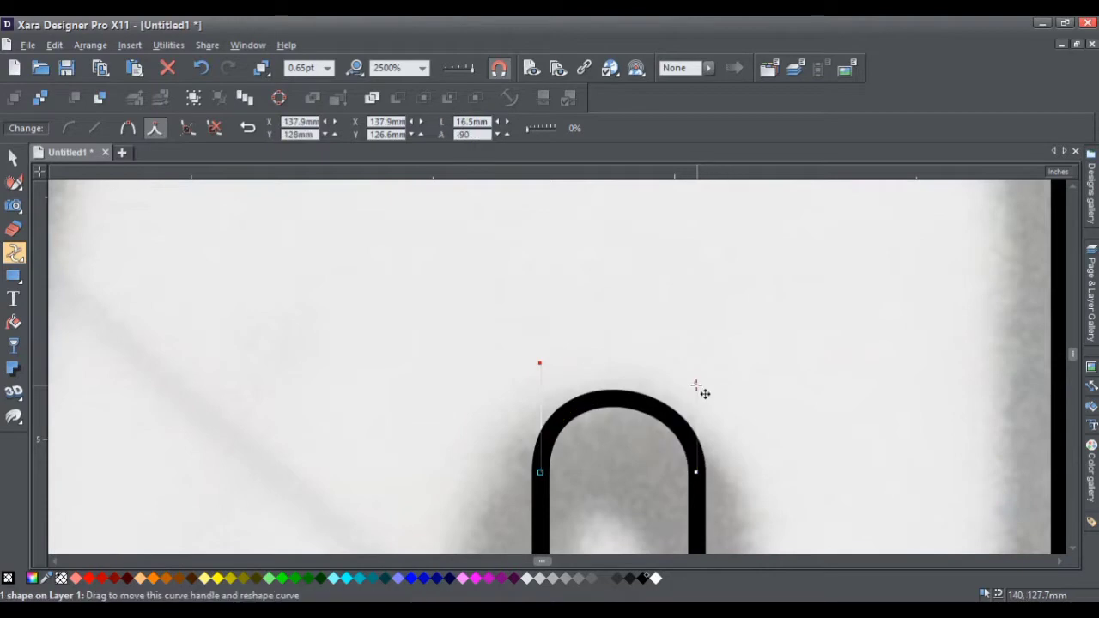
pyautogui.press('F2')
pyautogui.scroll(-5, 558, 390)
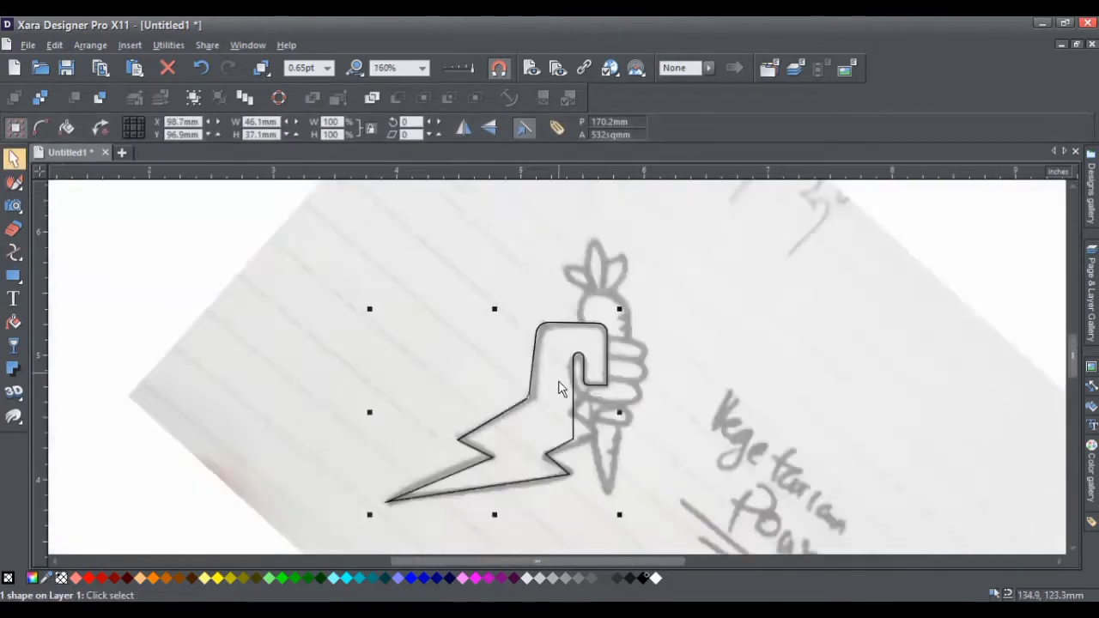
pyautogui.scroll(2, 558, 391)
pyautogui.scroll(1, 611, 338)
# Draw the first rounded finger rectangle across the fist
pyautogui.click(13, 279)
pyautogui.scroll(-2, 387, 387)
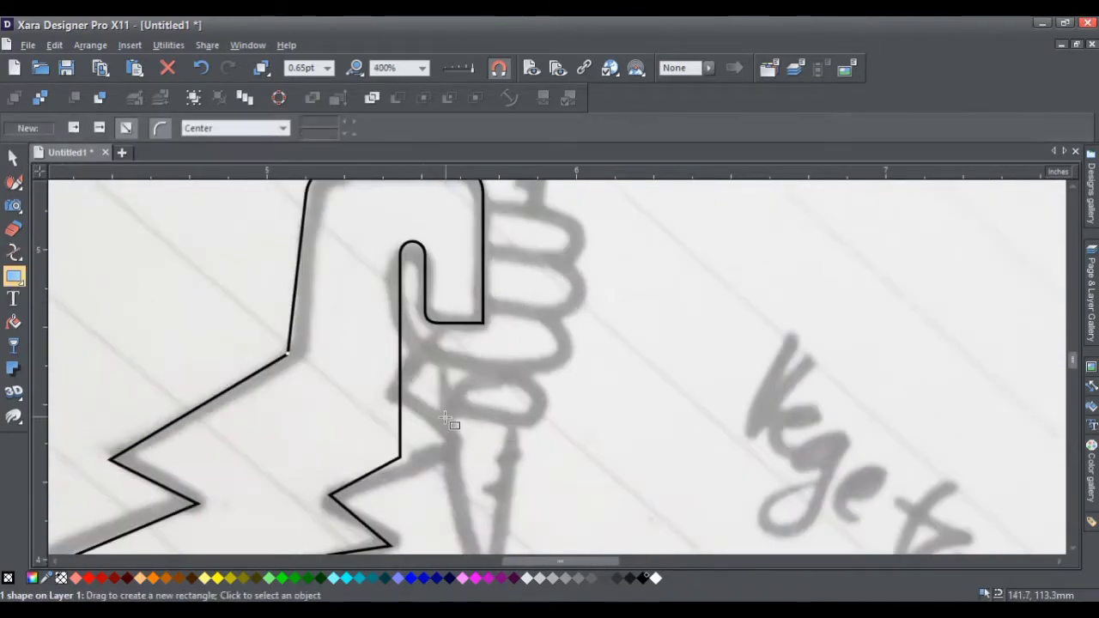
pyautogui.moveTo(424, 403)
pyautogui.mouseDown()
pyautogui.moveTo(460, 409)
pyautogui.moveTo(476, 369)
pyautogui.mouseUp()
pyautogui.click(13, 158)
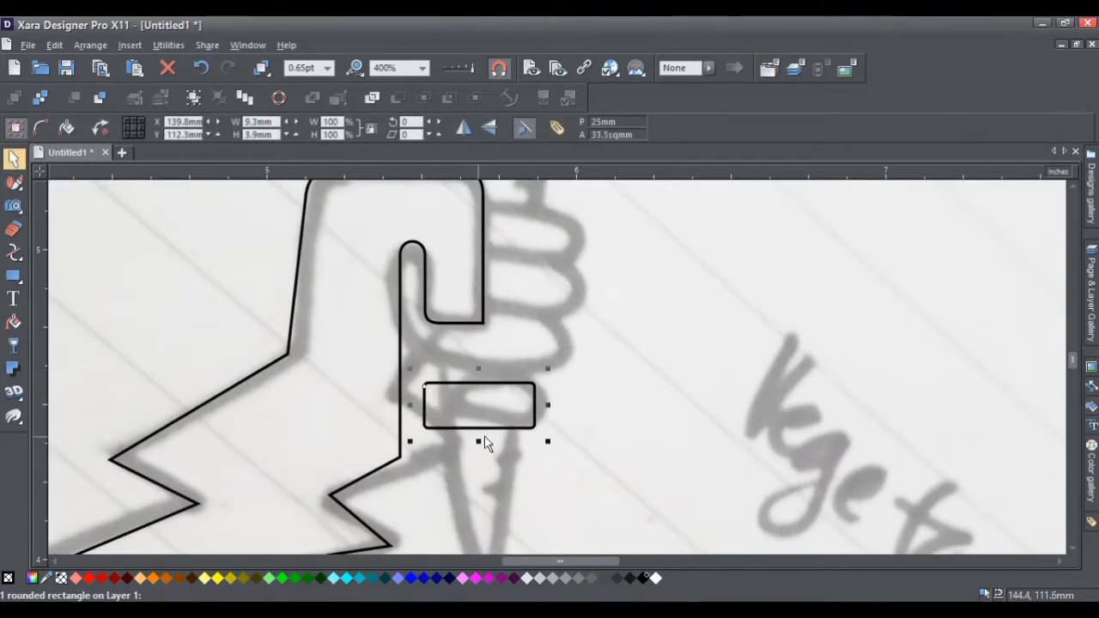
pyautogui.scroll(1, 510, 369)
pyautogui.scroll(-2, 502, 384)
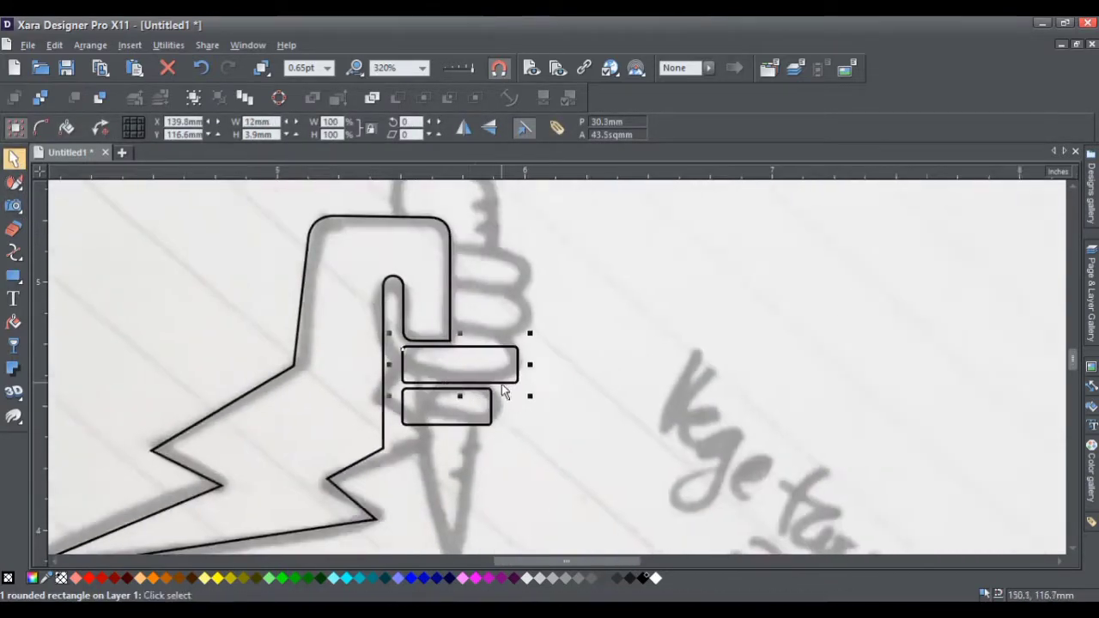
pyautogui.scroll(3, 489, 387)
# Copy the finger rectangle above itself over the thumb and stretch it taller
pyautogui.click(485, 388)
pyautogui.scroll(1, 464, 370)
pyautogui.scroll(-1, 488, 403)
pyautogui.moveTo(486, 403); pyautogui.dragTo(495, 307)
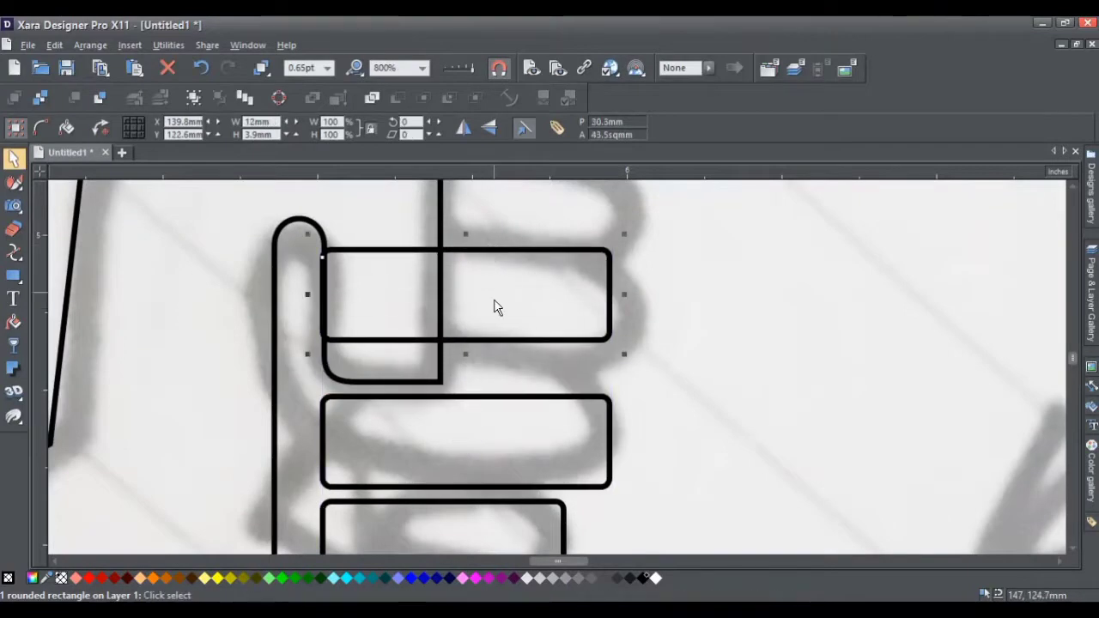
pyautogui.scroll(-2, 487, 359)
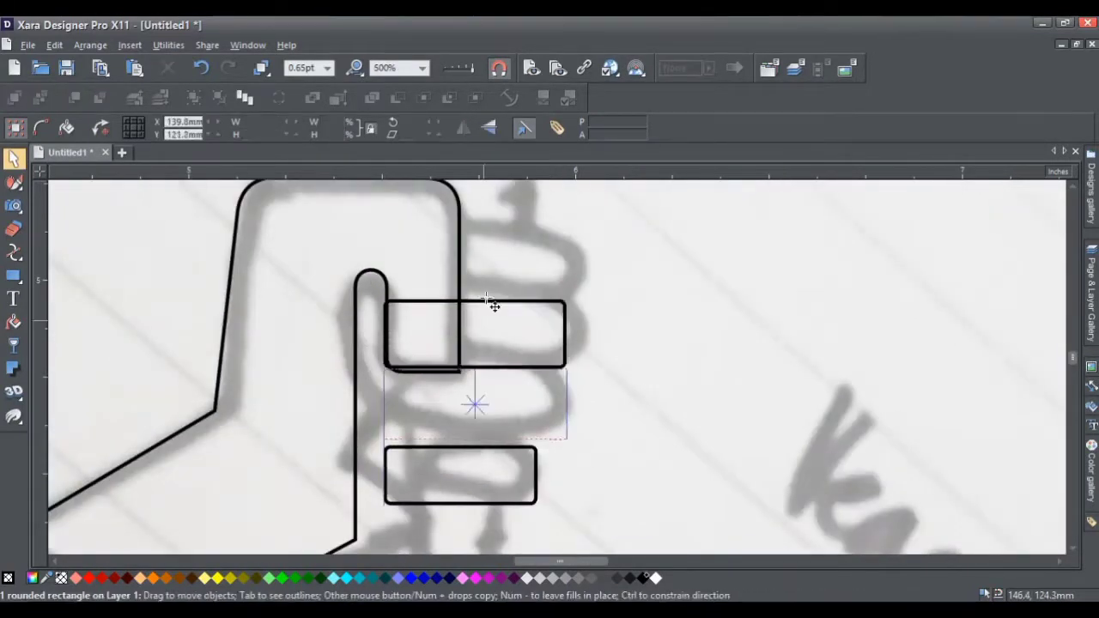
pyautogui.scroll(1, 485, 352)
pyautogui.moveTo(466, 363); pyautogui.dragTo(473, 351)
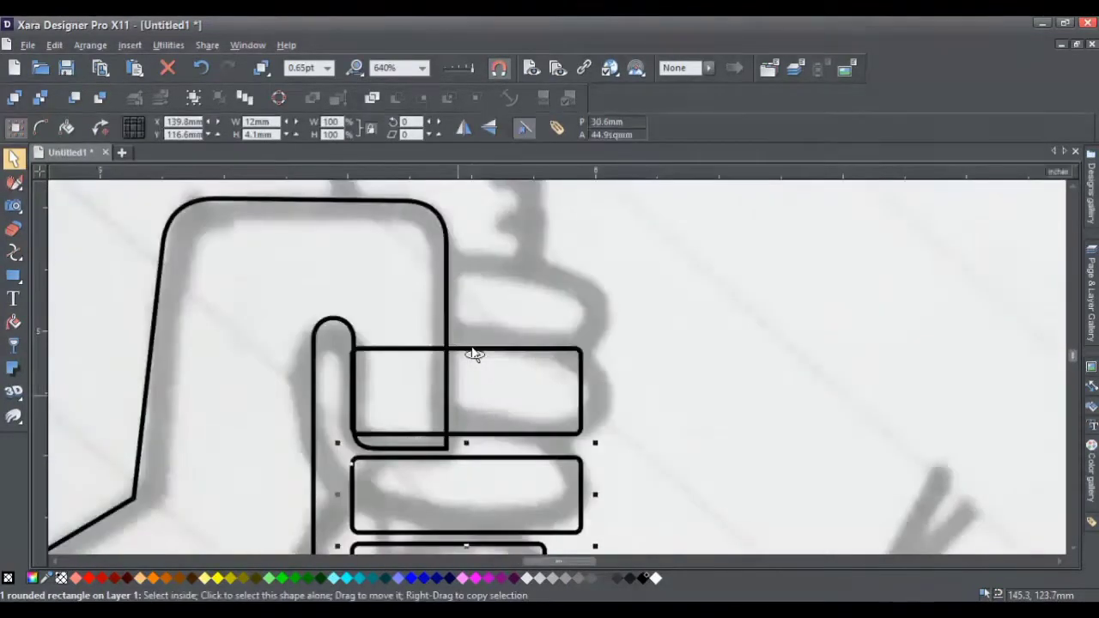
# Deselect the finger rectangles and return to the Rectangle tool to edit them
pyautogui.scroll(1, 481, 269)
pyautogui.scroll(1, 478, 246)
pyautogui.scroll(-4, 474, 246)
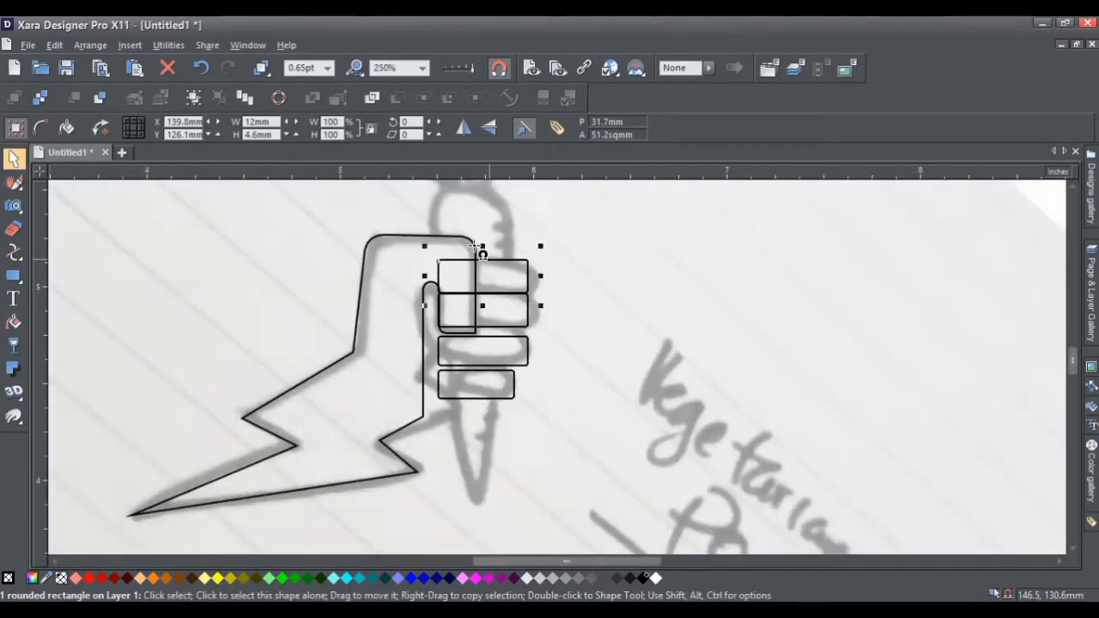
pyautogui.scroll(3, 475, 247)
pyautogui.scroll(-2, 481, 356)
pyautogui.scroll(-3, 601, 343)
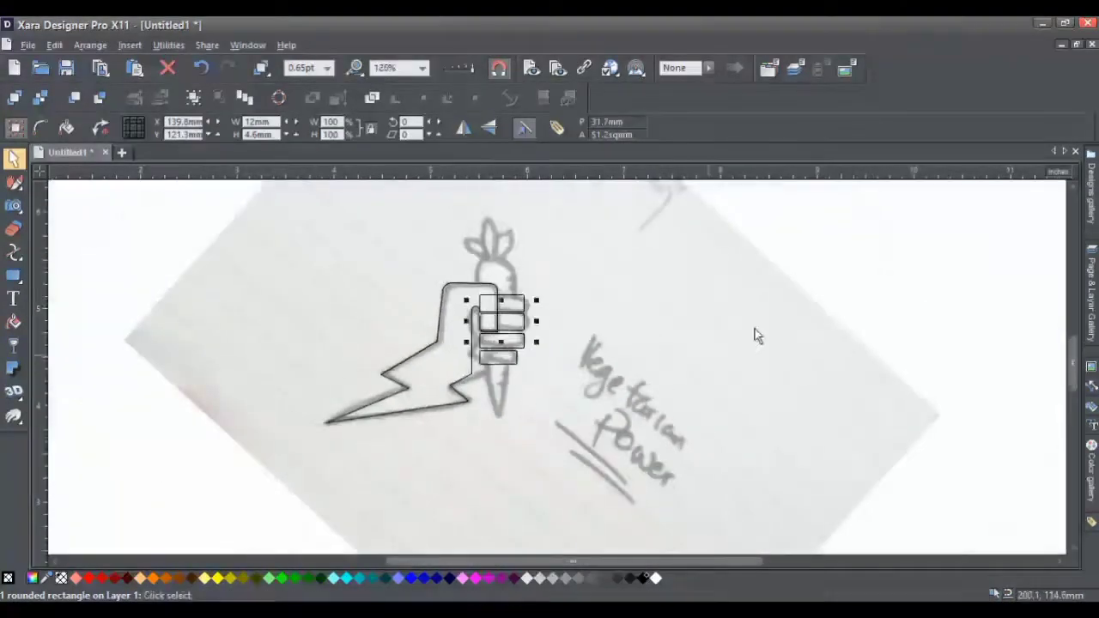
pyautogui.click(753, 334)
pyautogui.scroll(2, 457, 350)
pyautogui.scroll(3, 457, 350)
pyautogui.press('F6')
pyautogui.scroll(2, 506, 340)
# Round the finger rectangles' corners fully into pill shapes
pyautogui.click(506, 340)
pyautogui.scroll(3, 507, 340)
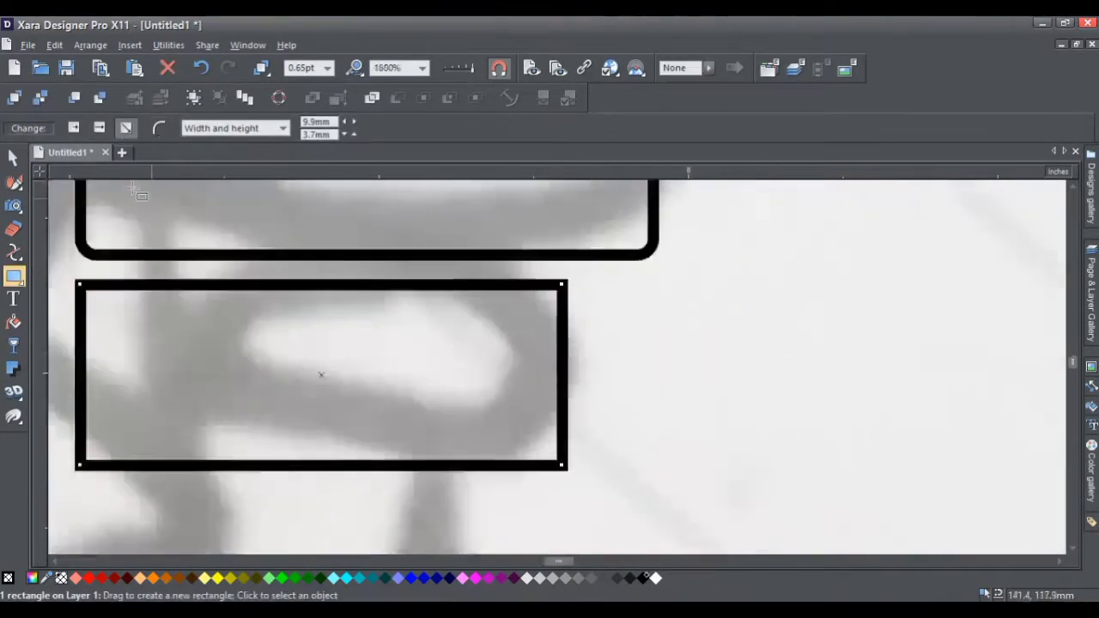
pyautogui.moveTo(549, 288); pyautogui.dragTo(483, 295)
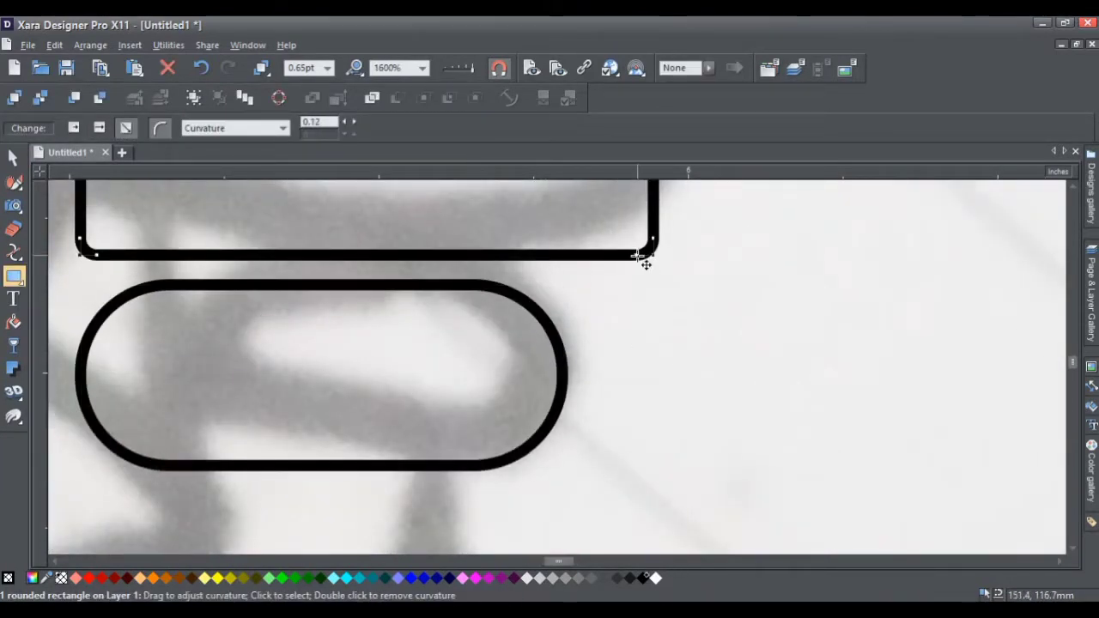
pyautogui.moveTo(640, 256); pyautogui.dragTo(481, 257)
pyautogui.scroll(-2, 481, 258)
pyautogui.scroll(2, 441, 266)
pyautogui.scroll(-1, 573, 251)
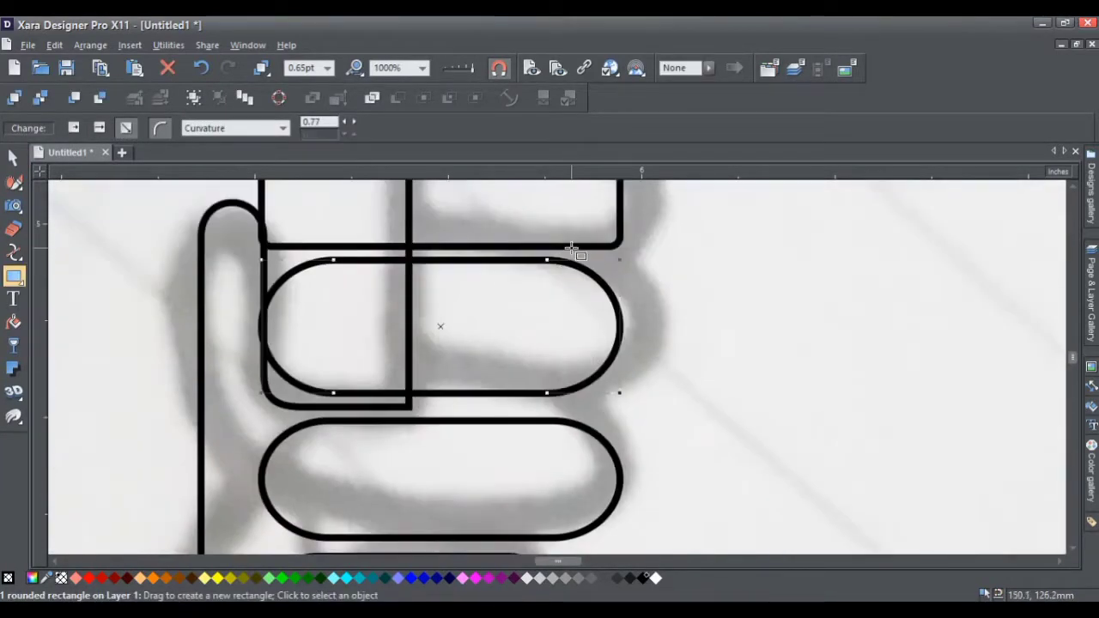
pyautogui.moveTo(605, 246); pyautogui.dragTo(574, 254)
pyautogui.scroll(3, 573, 253)
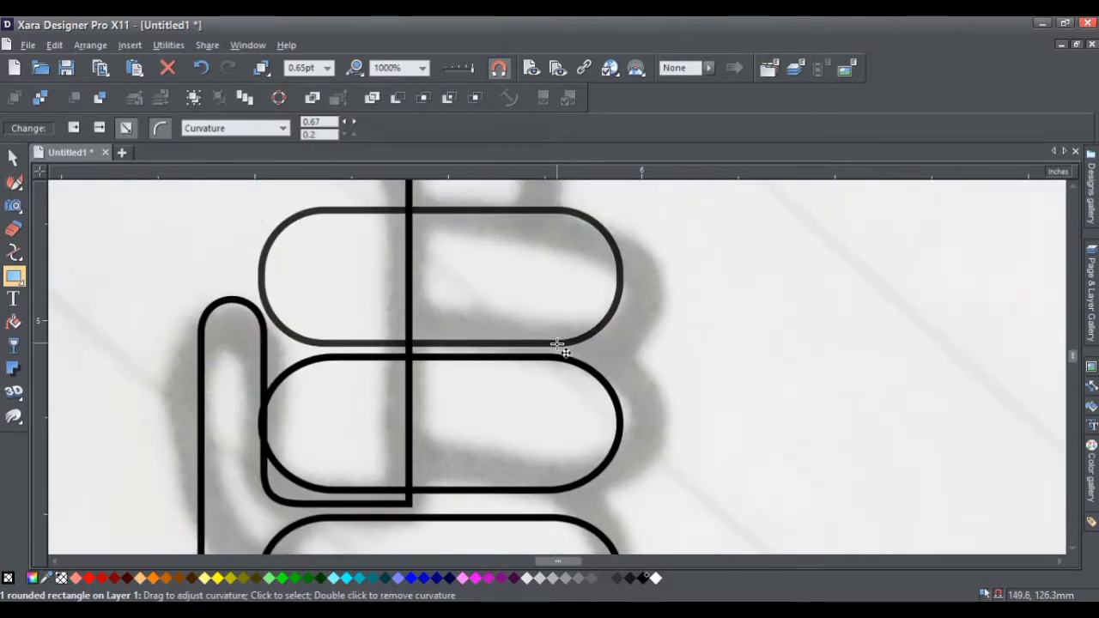
pyautogui.scroll(-3, 585, 384)
# Move one pill finger up into line with the others
pyautogui.click(14, 157)
pyautogui.scroll(1, 559, 361)
pyautogui.click(491, 297)
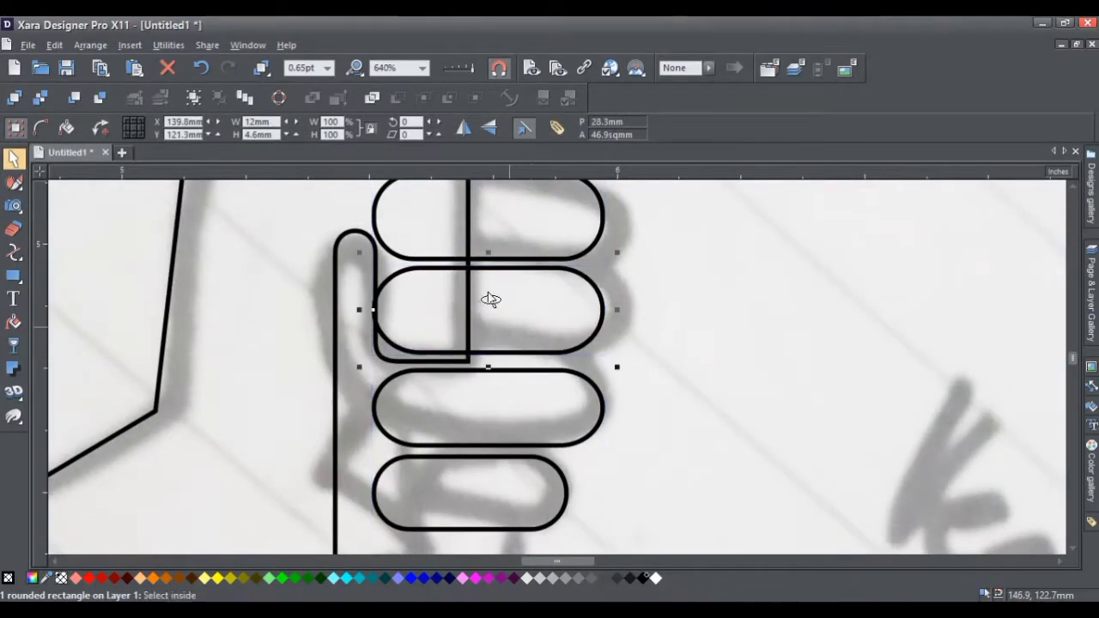
pyautogui.scroll(2, 472, 280)
pyautogui.scroll(-2, 473, 280)
pyautogui.scroll(-1, 484, 287)
pyautogui.scroll(3, 527, 294)
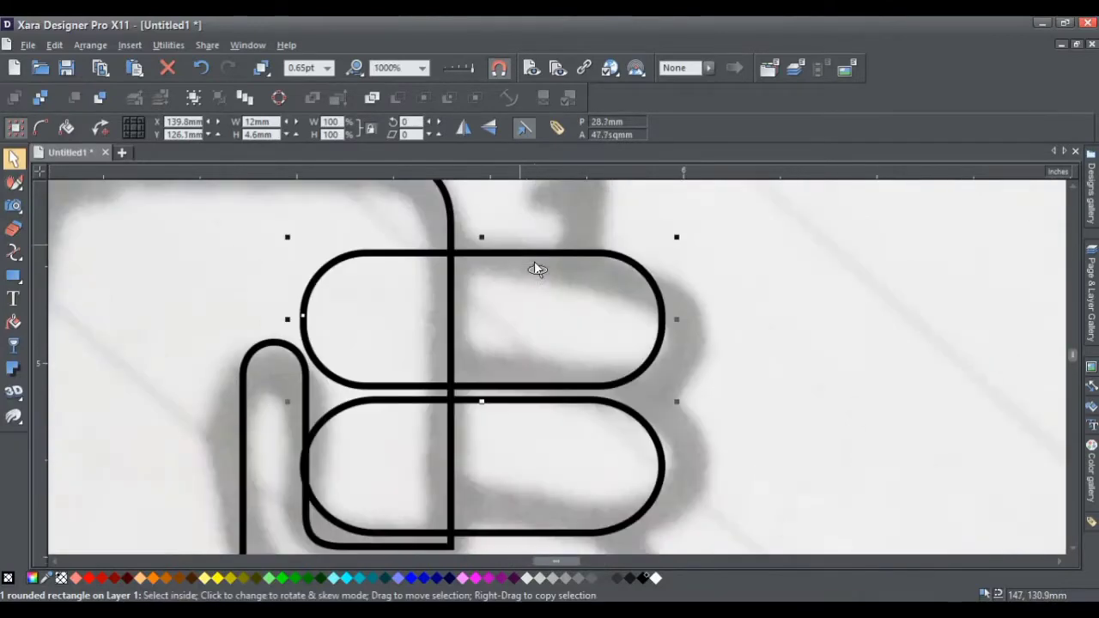
pyautogui.moveTo(534, 261); pyautogui.dragTo(527, 247)
pyautogui.scroll(-2, 527, 247)
pyautogui.scroll(1, 522, 257)
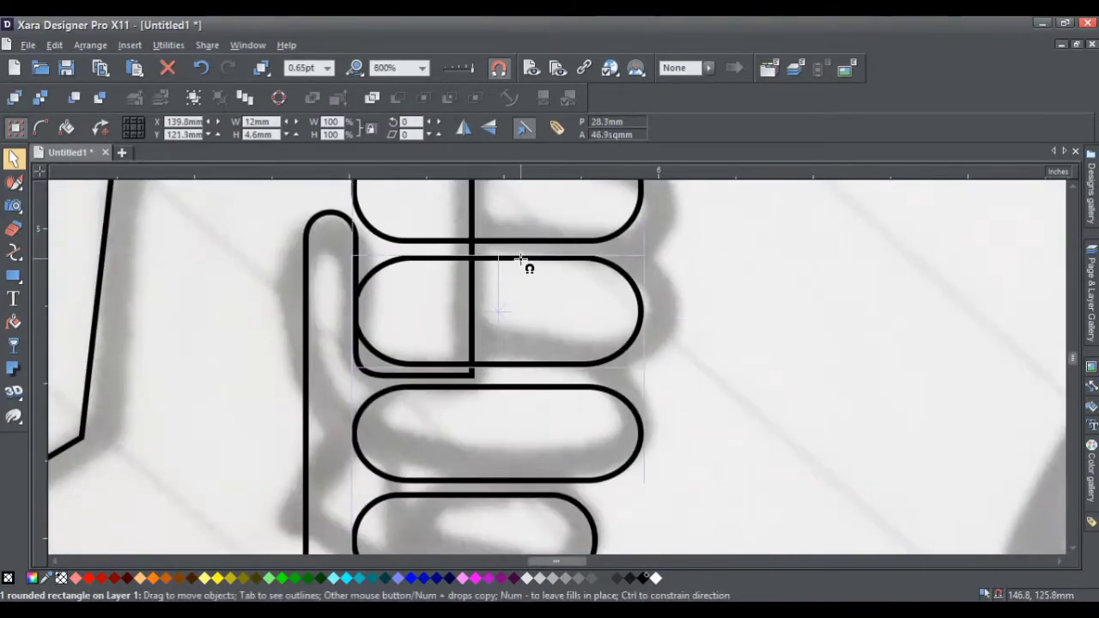
pyautogui.scroll(2, 468, 348)
# Select everything, including the sketch photo, and rotate the drawing and photo together
pyautogui.click(468, 347)
pyautogui.scroll(-6, 467, 347)
pyautogui.scroll(2, 863, 419)
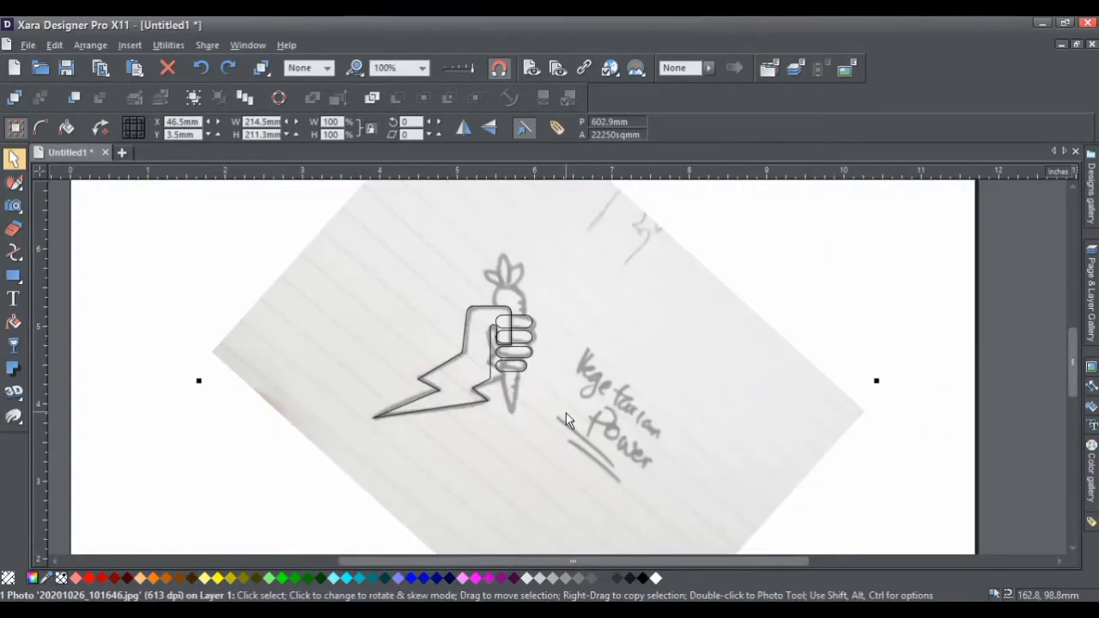
pyautogui.scroll(-2, 565, 413)
pyautogui.hotkey('ctrl', 'a')
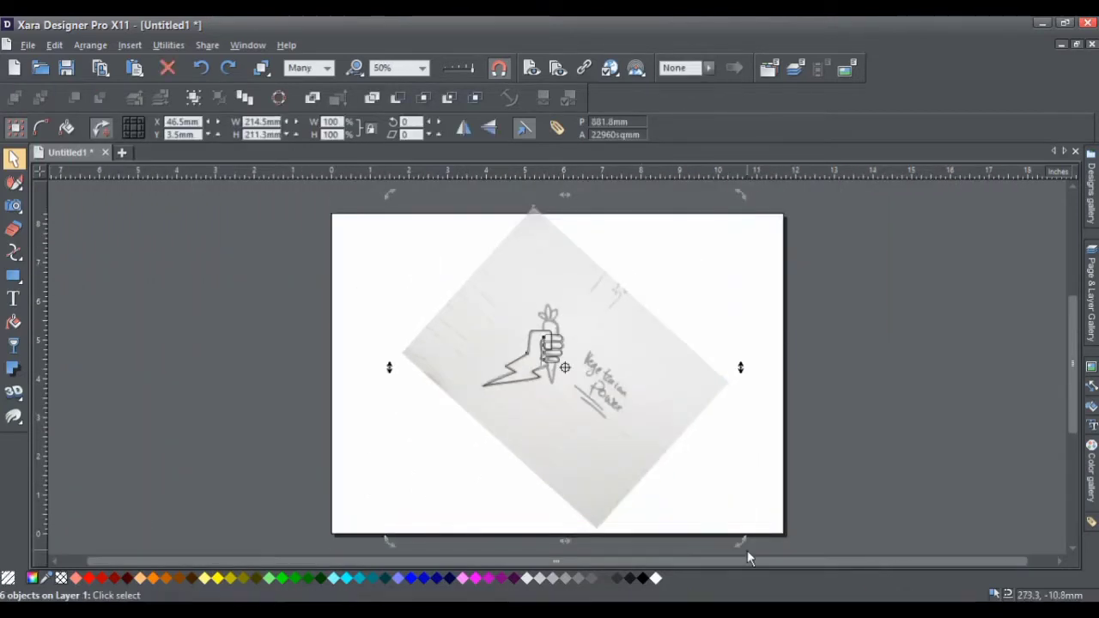
pyautogui.moveTo(747, 551); pyautogui.dragTo(868, 436)
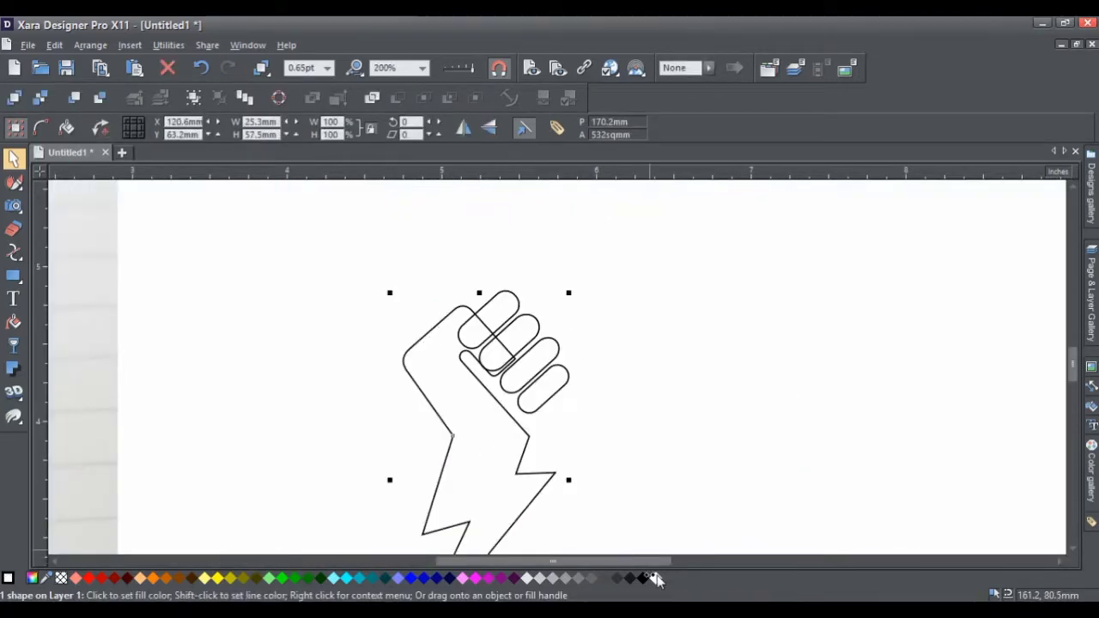
# Round off the sharp inner corner where the thumb meets the lowest finger
pyautogui.scroll(4, 551, 382)
pyautogui.click(550, 382)
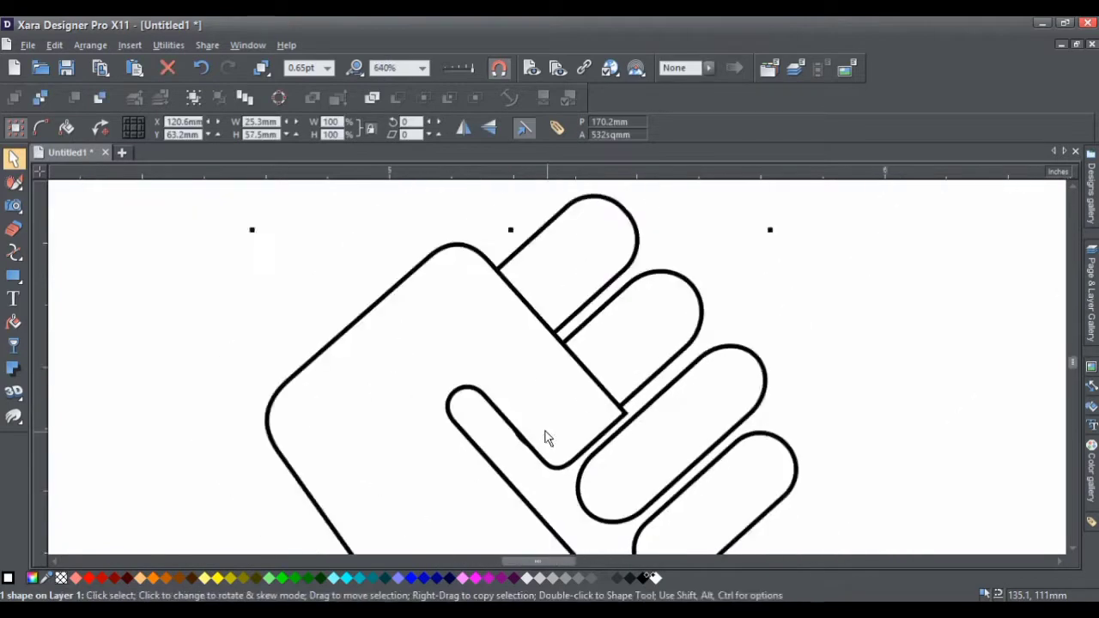
pyautogui.scroll(2, 643, 372)
pyautogui.click(655, 384)
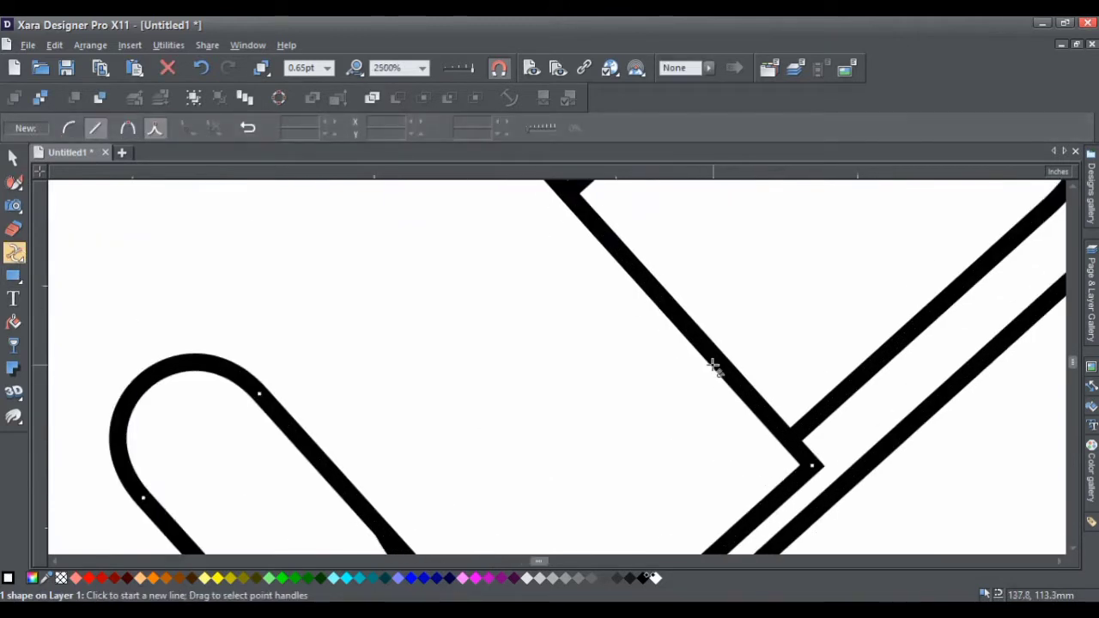
pyautogui.moveTo(775, 463)
pyautogui.mouseDown()
pyautogui.moveTo(768, 436)
pyautogui.moveTo(807, 450)
pyautogui.mouseUp()
pyautogui.scroll(1, 764, 404)
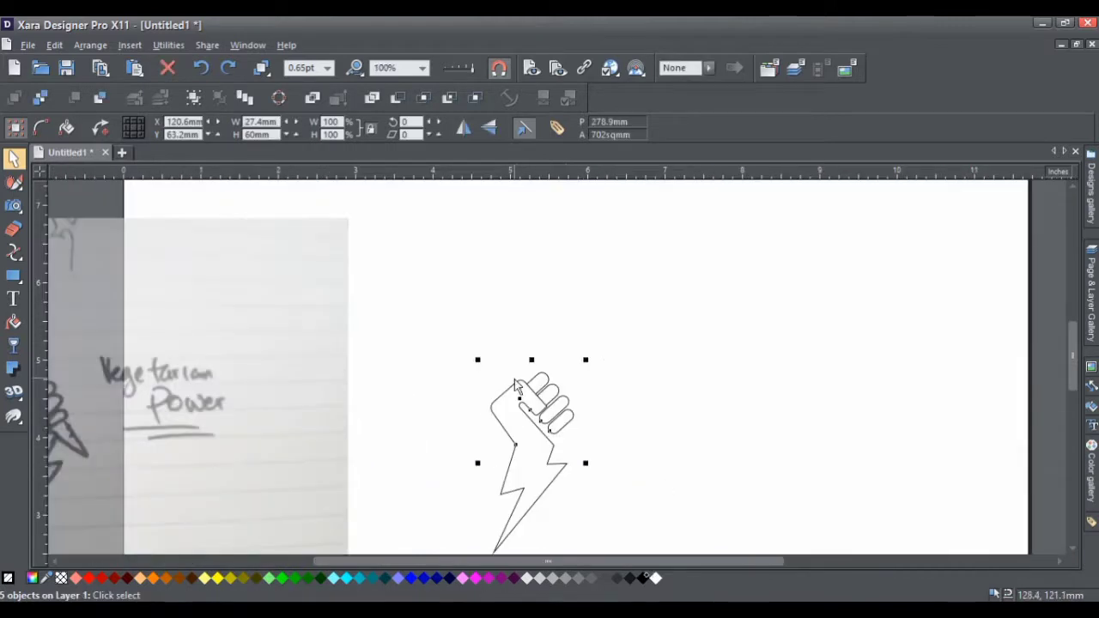
# Scale up the four finger pills and nudge the second finger snugly against the hand
pyautogui.moveTo(686, 461); pyautogui.dragTo(515, 330)
pyautogui.moveTo(587, 454); pyautogui.dragTo(598, 461)
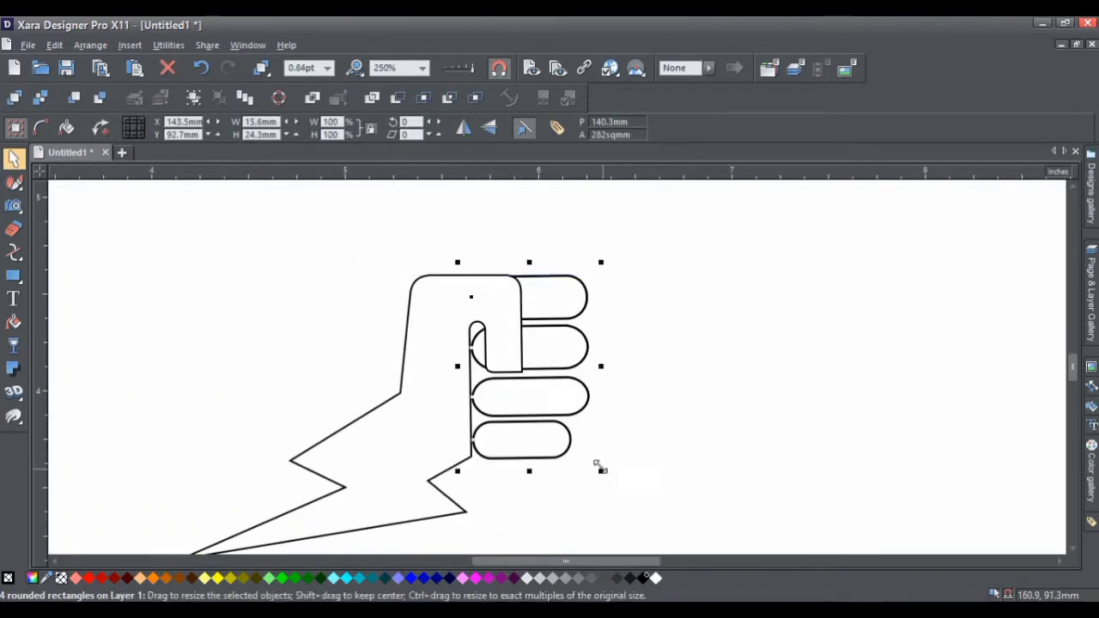
pyautogui.click(604, 319)
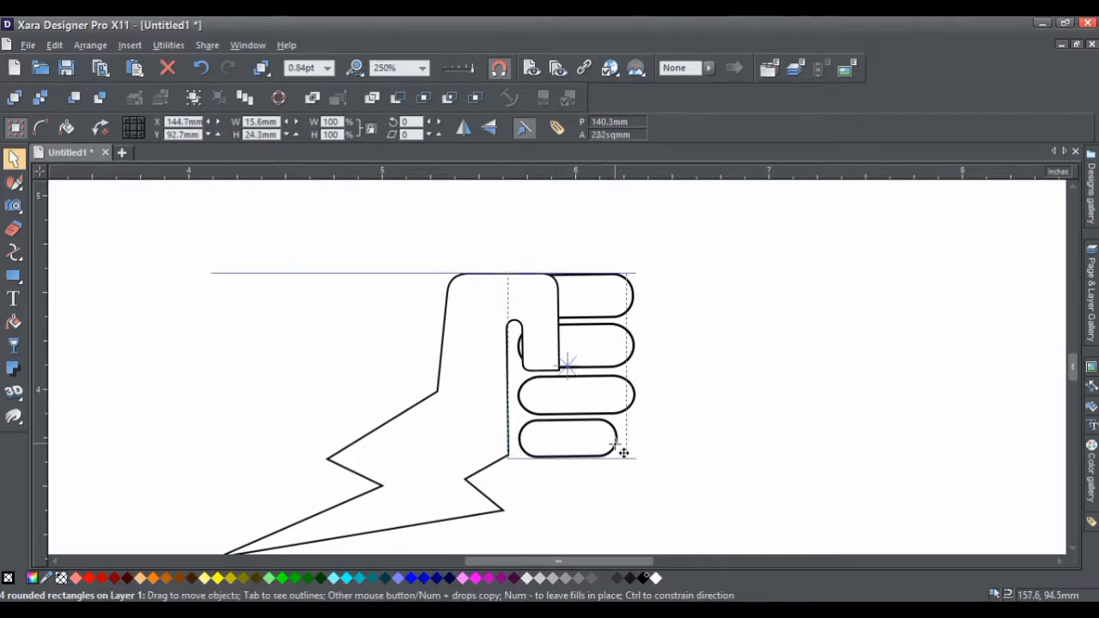
pyautogui.moveTo(581, 393); pyautogui.dragTo(577, 406)
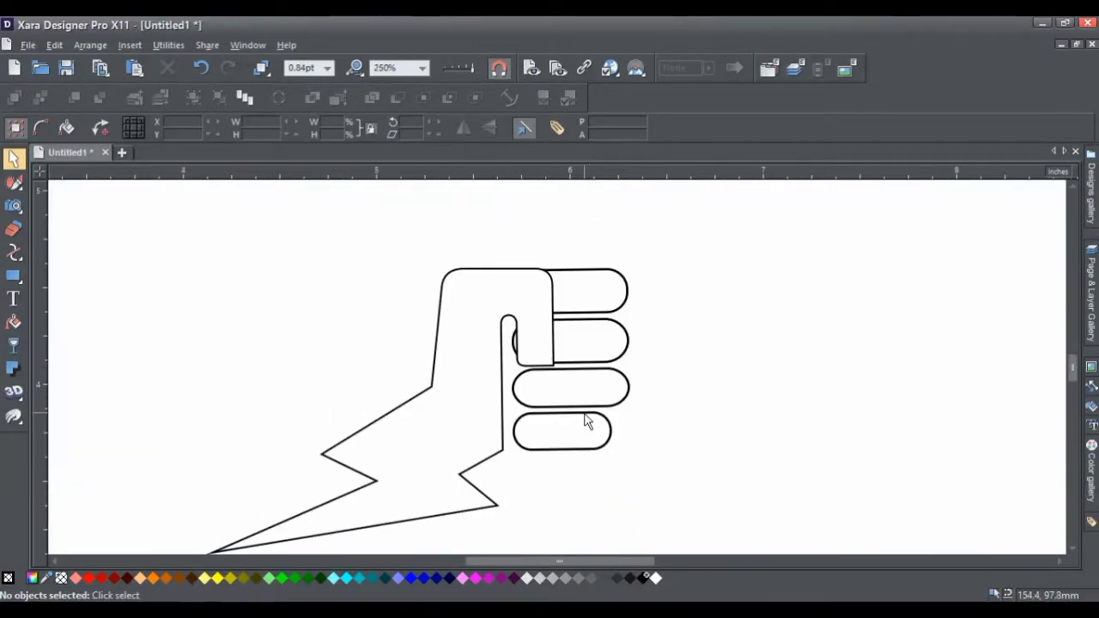
pyautogui.moveTo(493, 249); pyautogui.dragTo(654, 541)
pyautogui.click(436, 403)
pyautogui.moveTo(13, 391)
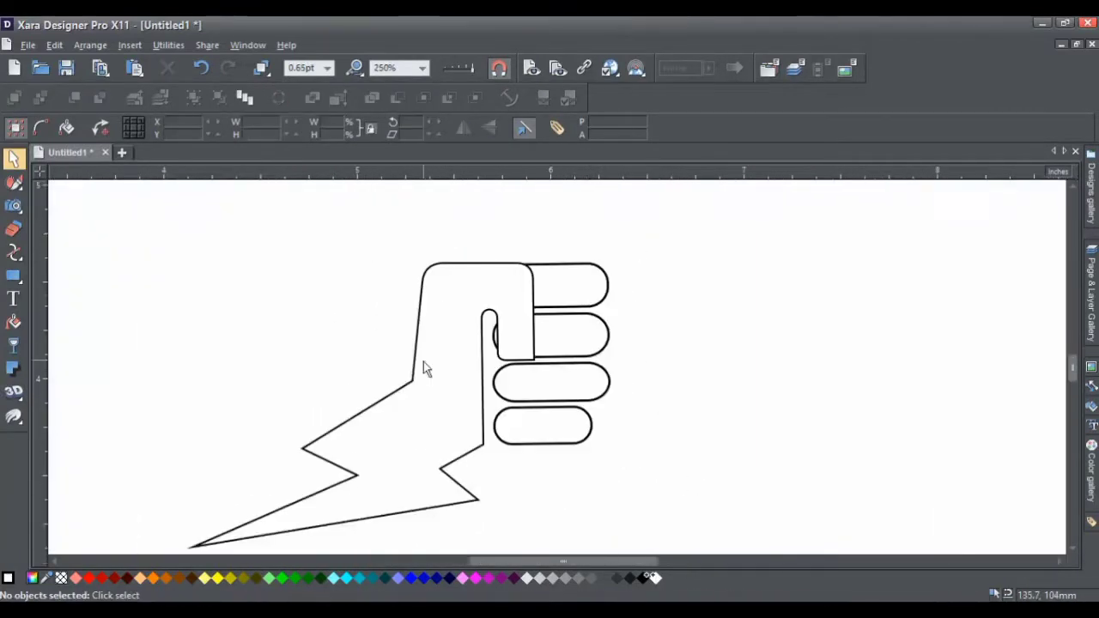
pyautogui.click(73, 397)
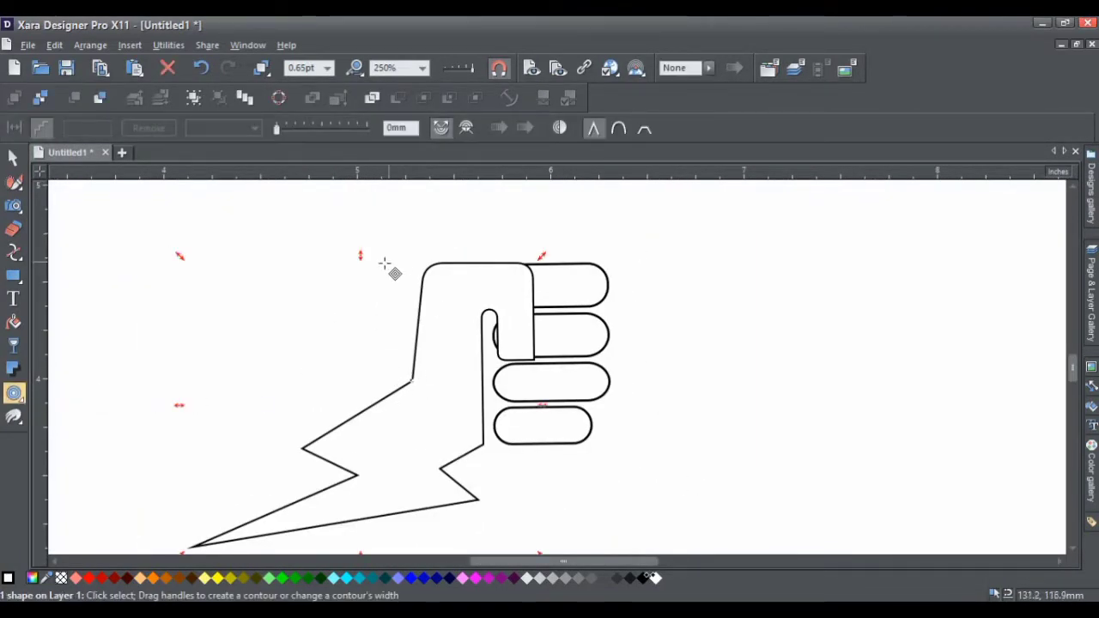
# Add a contour band around the hand outline
pyautogui.moveTo(358, 244); pyautogui.dragTo(361, 243)
pyautogui.scroll(2, 536, 376)
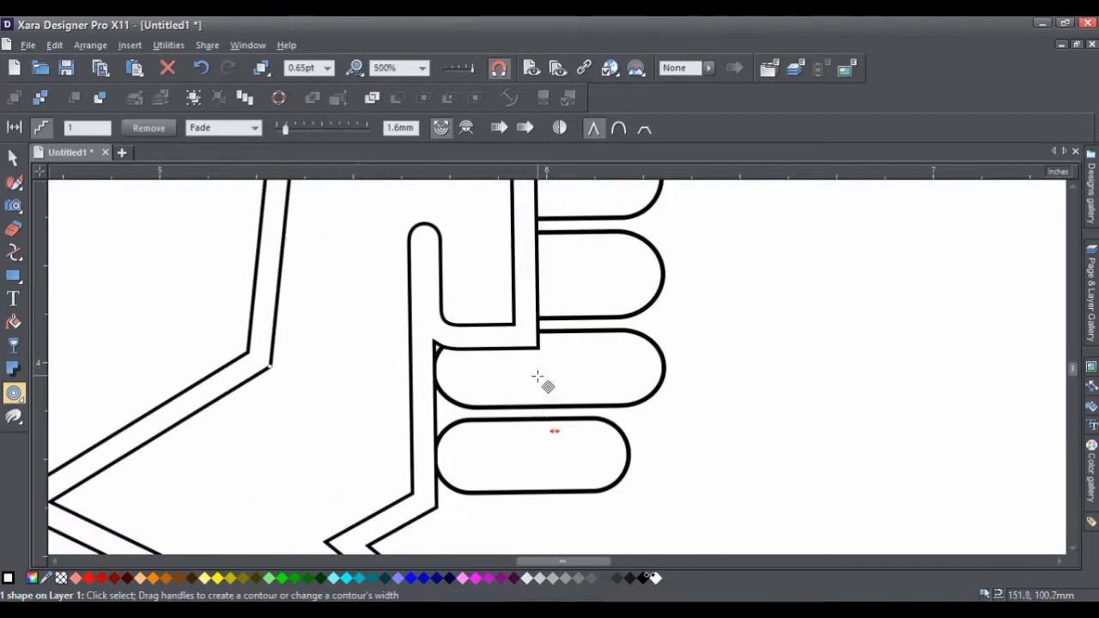
pyautogui.press('F2')
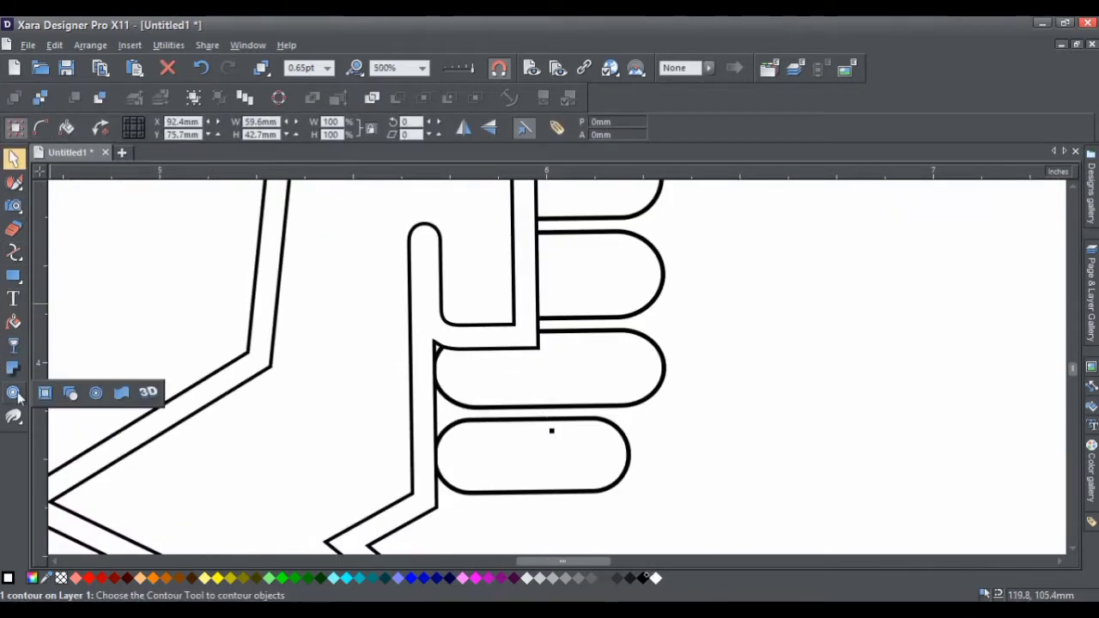
pyautogui.click(13, 392)
pyautogui.scroll(-2, 539, 429)
# Fill the hand black, then try combining two fingers into one shape and undo it
pyautogui.click(12, 158)
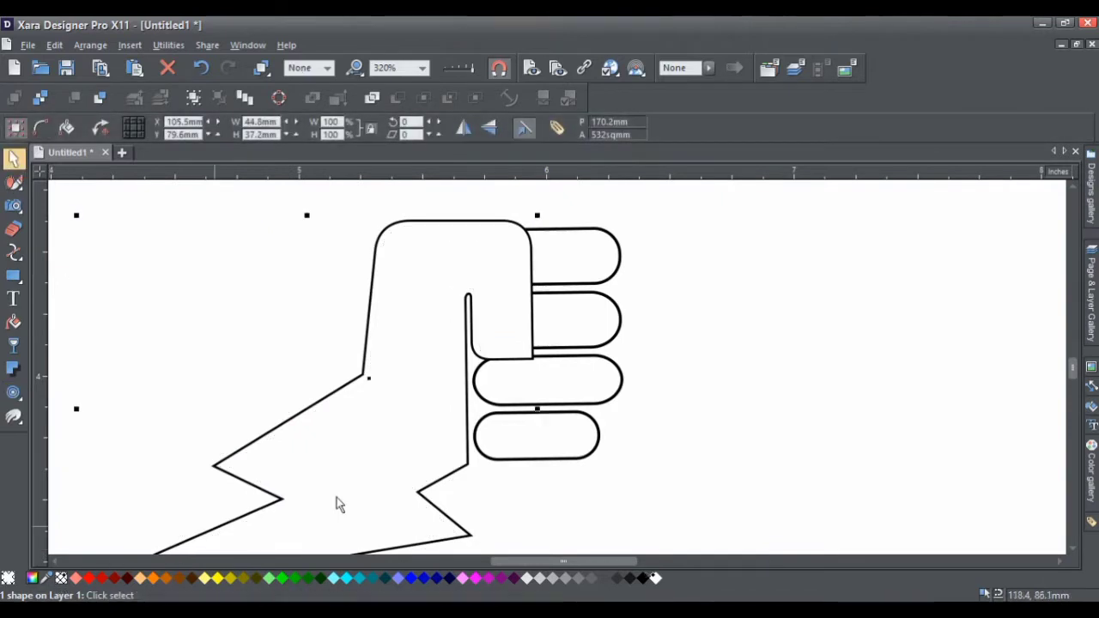
pyautogui.click(642, 577)
pyautogui.scroll(2, 618, 285)
pyautogui.click(624, 285)
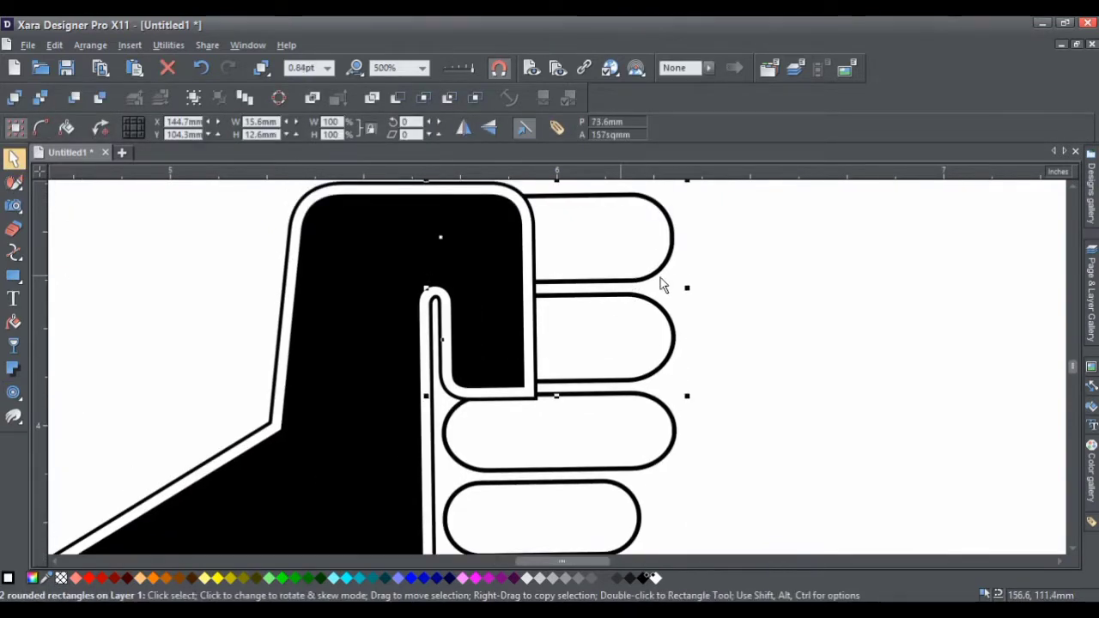
pyautogui.rightClick(662, 284)
pyautogui.click(847, 508)
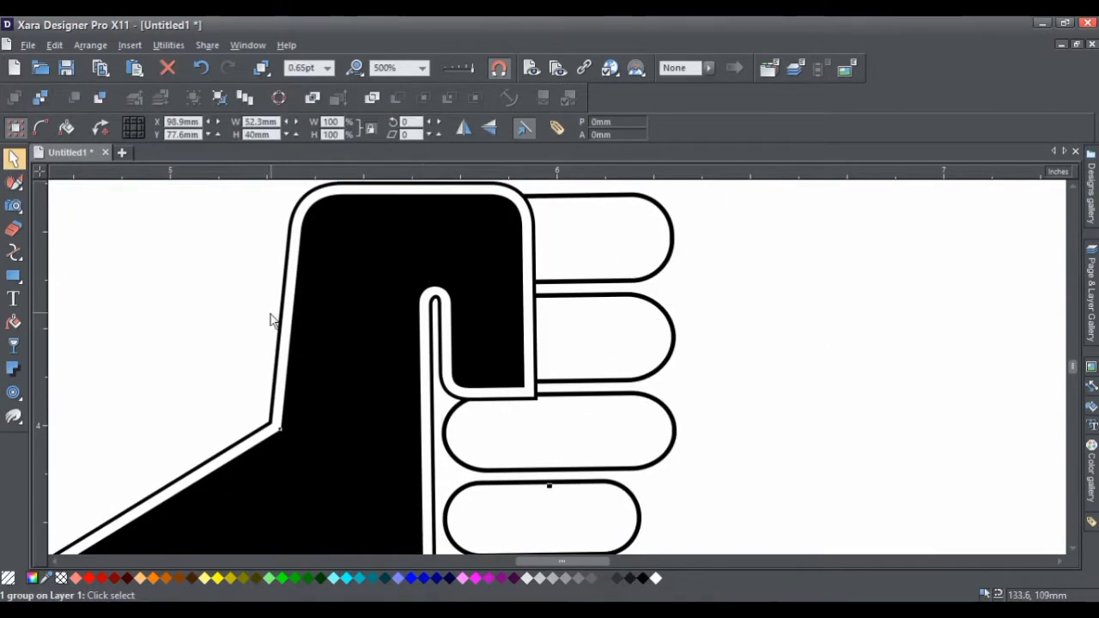
pyautogui.hotkey('ctrl', 'z')
pyautogui.hotkey('ctrl', 'z')
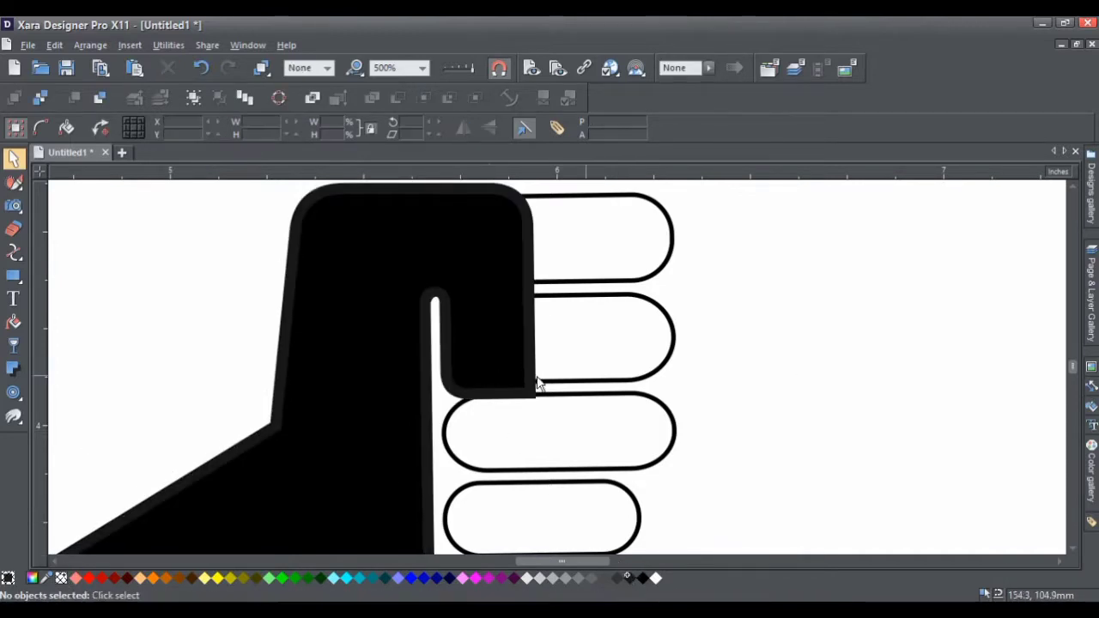
# Select everything, then pick out the fist drawing group
pyautogui.scroll(-2, 557, 375)
pyautogui.scroll(-2, 559, 387)
pyautogui.hotkey('ctrl', 'a')
pyautogui.scroll(2, 544, 383)
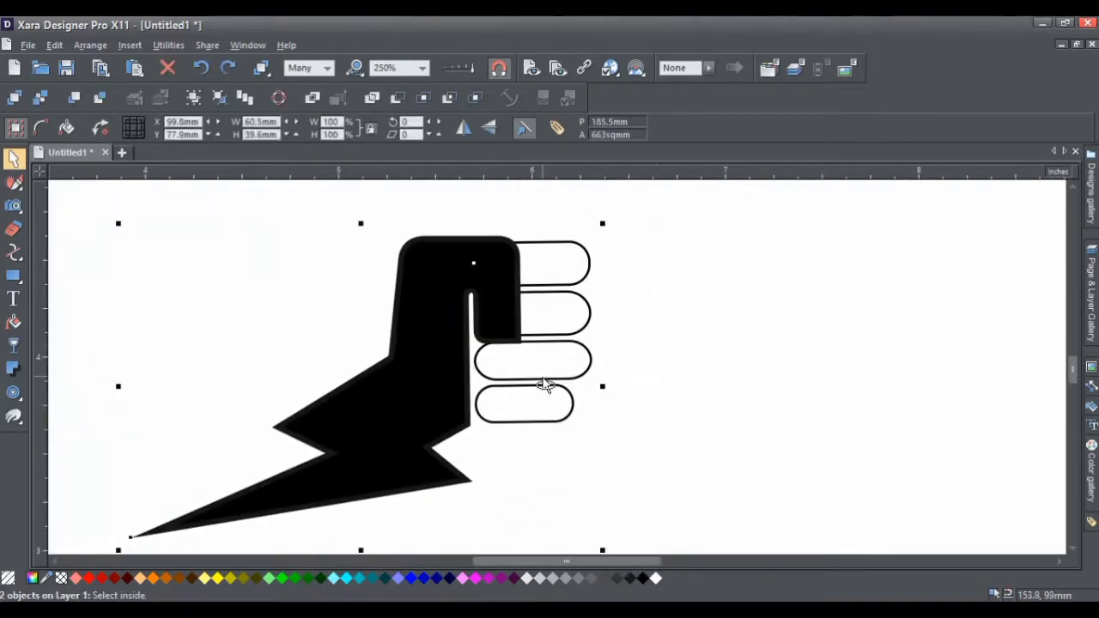
pyautogui.scroll(3, 470, 255)
pyautogui.scroll(-2, 412, 229)
pyautogui.scroll(2, 434, 312)
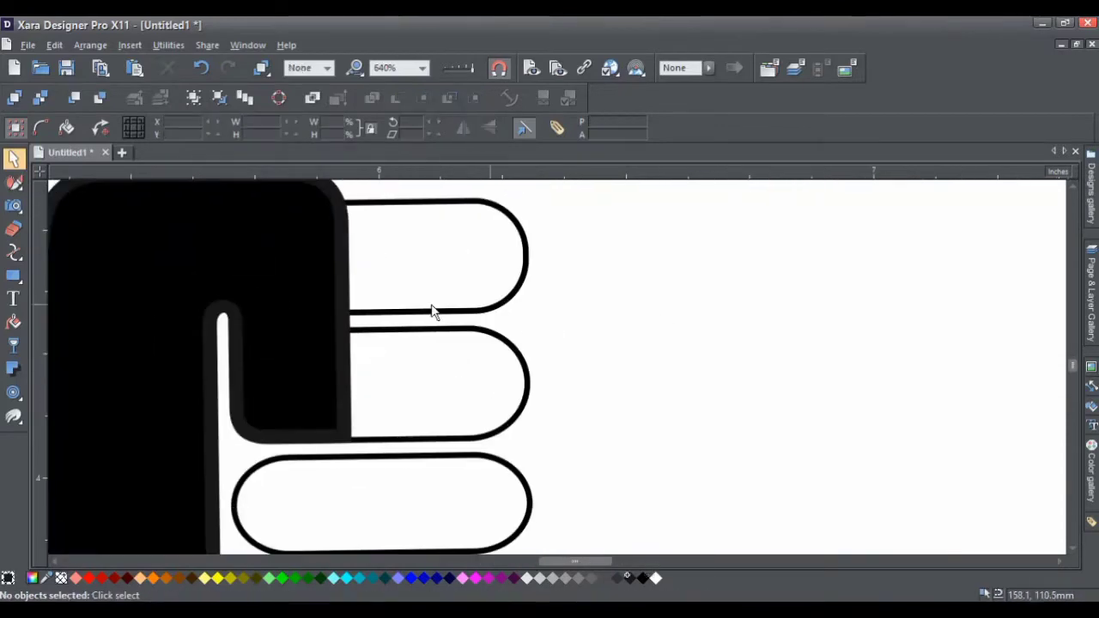
pyautogui.click(347, 326)
pyautogui.scroll(-3, 348, 326)
pyautogui.scroll(-3, 516, 430)
pyautogui.click(516, 430)
# Select every part of the fist icon
pyautogui.hotkey('ctrl', 'a')
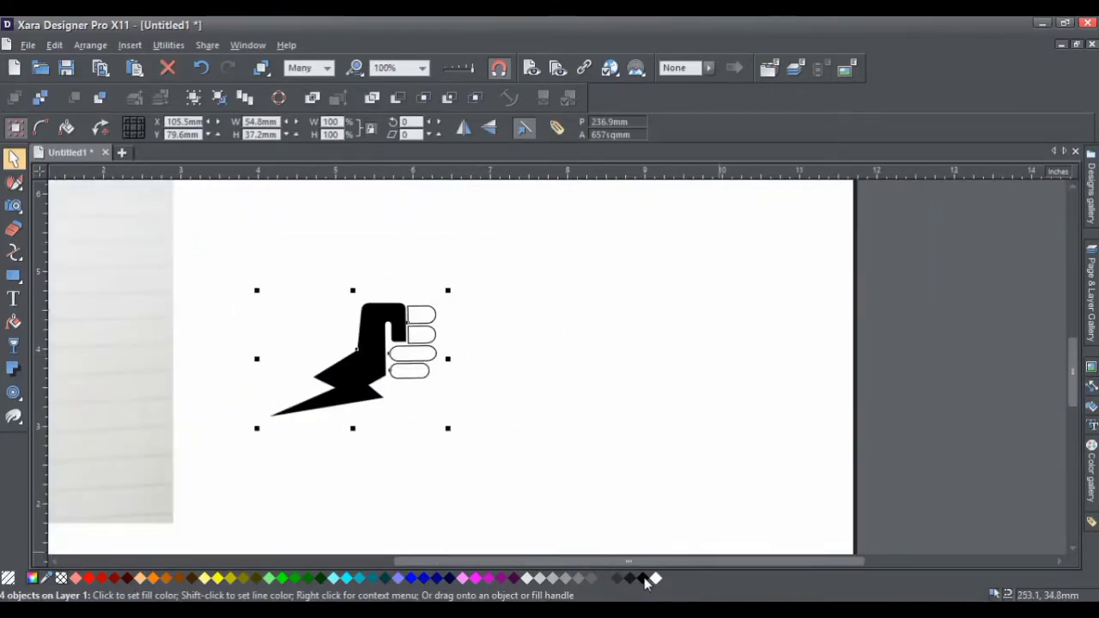
pyautogui.click(532, 405)
pyautogui.scroll(2, 532, 406)
pyautogui.scroll(-3, 601, 421)
pyautogui.hotkey('ctrl', 'a')
pyautogui.moveTo(559, 238); pyautogui.dragTo(765, 461)
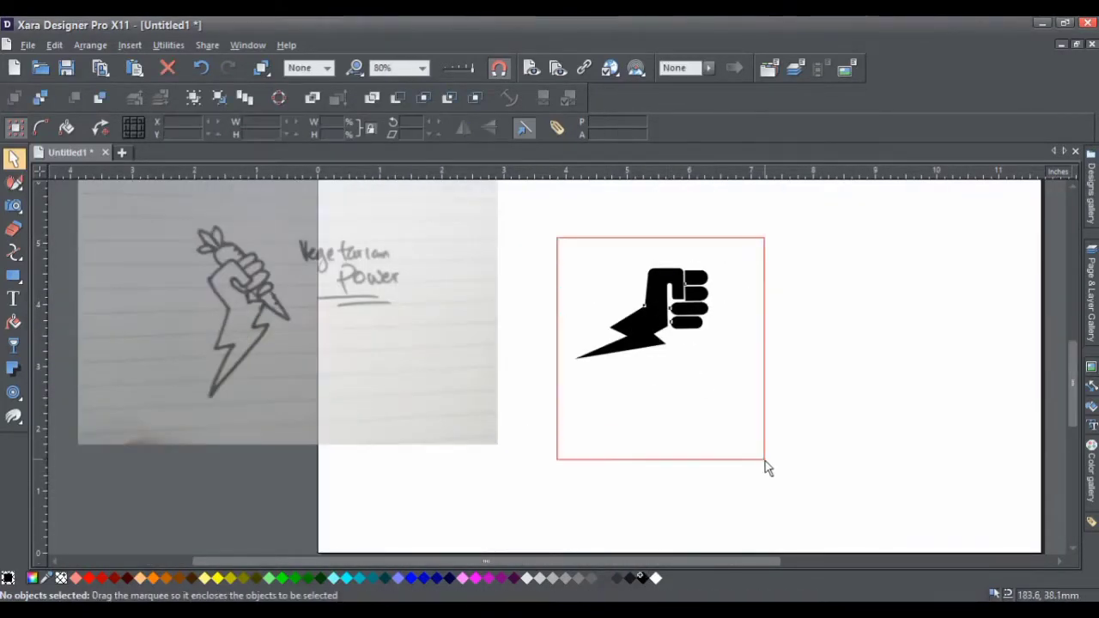
pyautogui.scroll(2, 722, 328)
# Reshape the lightning bolt's tip by moving one of its points, then reselect the whole icon
pyautogui.click(625, 346)
pyautogui.scroll(1, 626, 346)
pyautogui.doubleClick(601, 253)
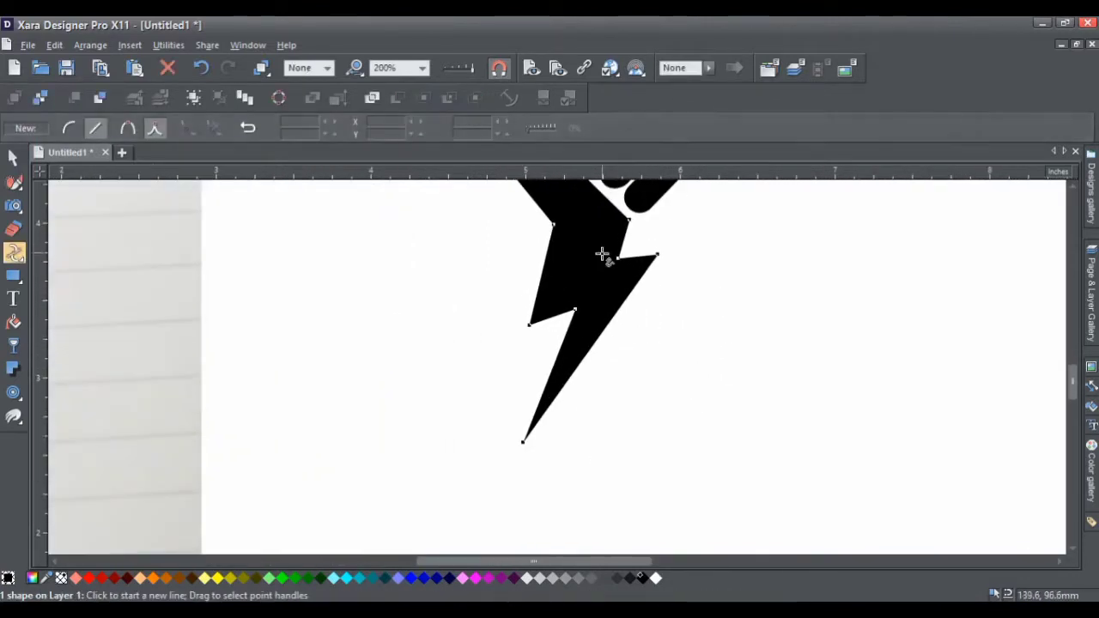
pyautogui.moveTo(640, 309); pyautogui.dragTo(644, 283)
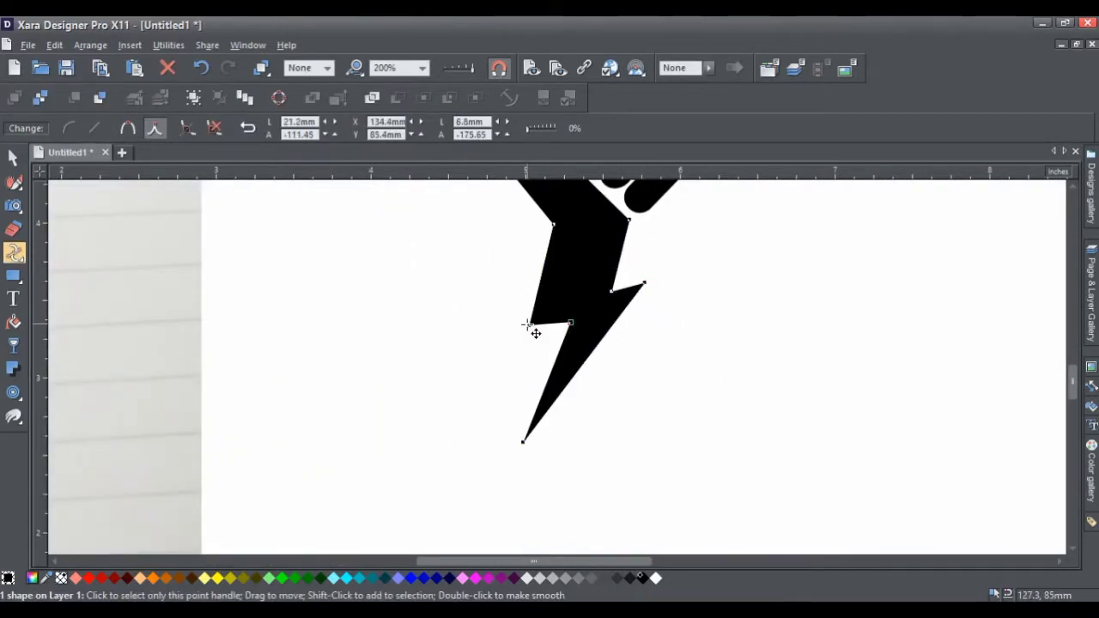
pyautogui.scroll(1, 575, 332)
pyautogui.scroll(1, 552, 307)
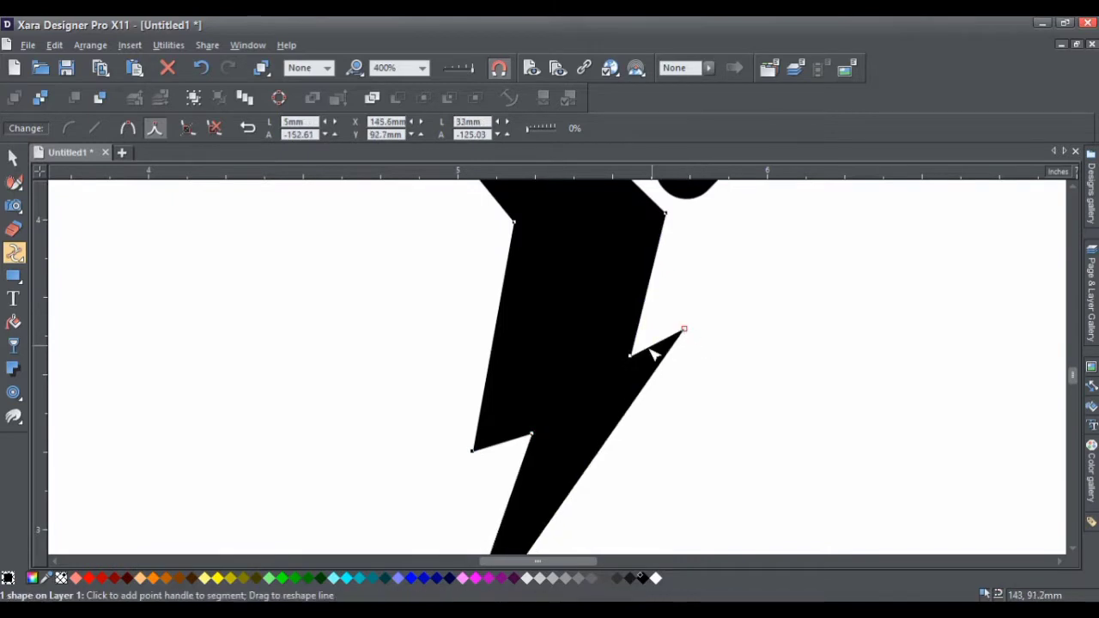
pyautogui.scroll(-3, 601, 353)
pyautogui.press('Escape')
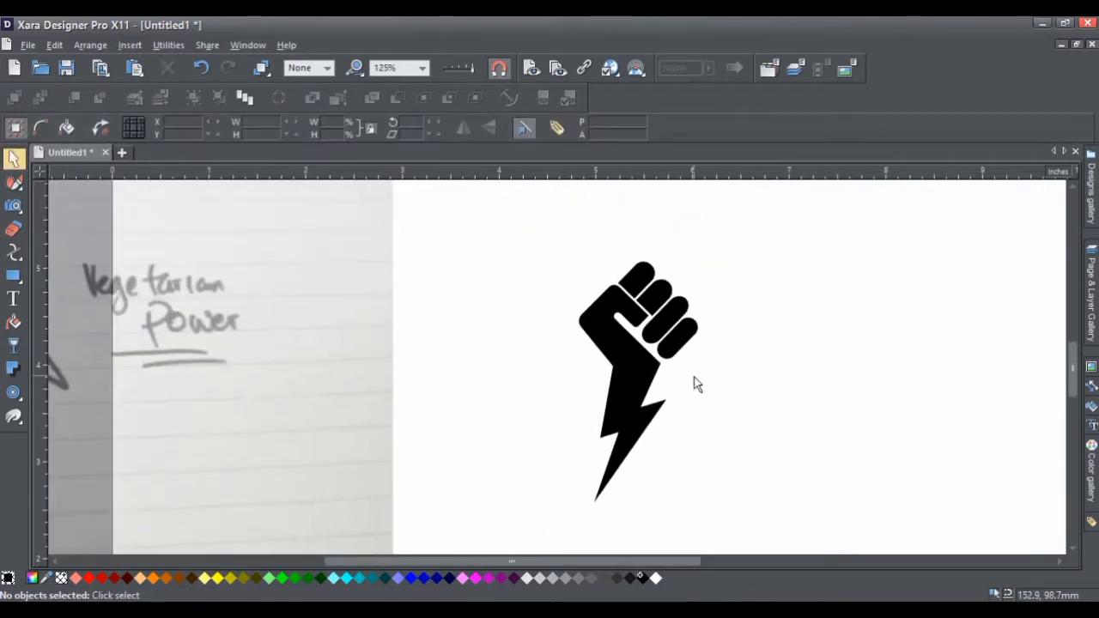
pyautogui.scroll(-2, 697, 384)
pyautogui.click(662, 381)
# Rotate the fist 90° clockwise and move the sketch photo beneath it
pyautogui.moveTo(707, 309); pyautogui.dragTo(833, 429)
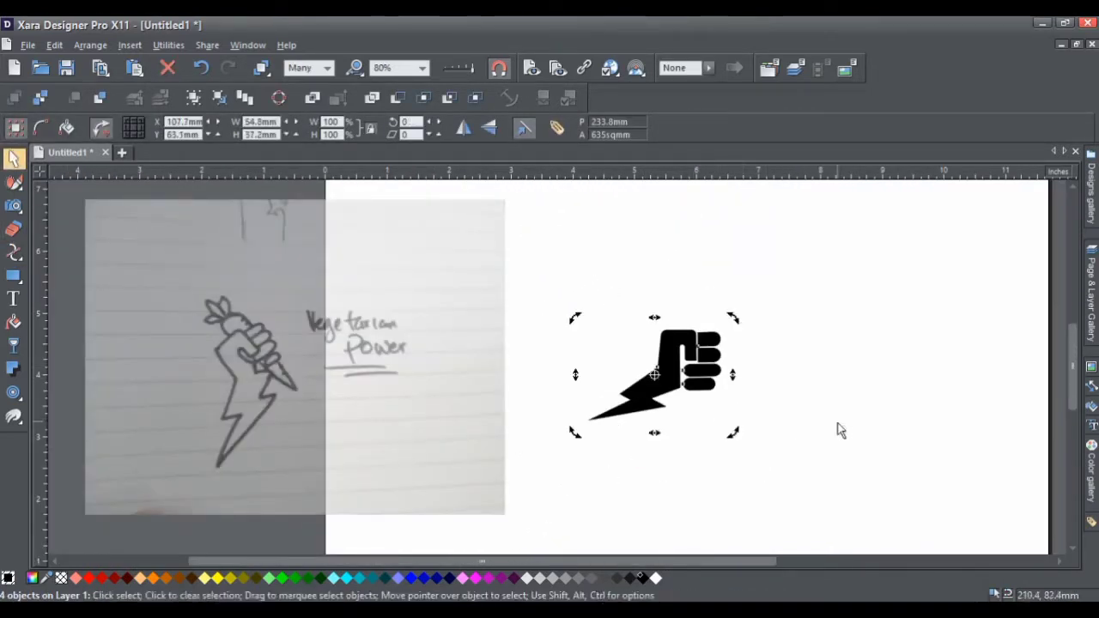
pyautogui.click(803, 462)
pyautogui.moveTo(890, 370); pyautogui.dragTo(770, 414)
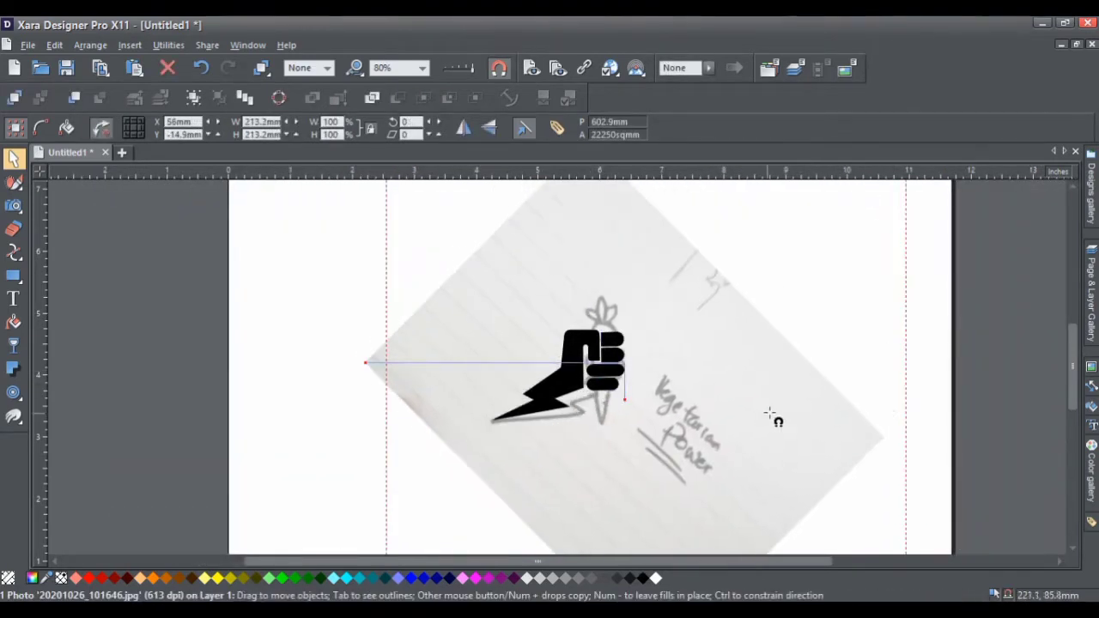
pyautogui.scroll(4, 601, 369)
# Draw a closed three-point carrot spike with a pointed tip over the sketch
pyautogui.click(13, 251)
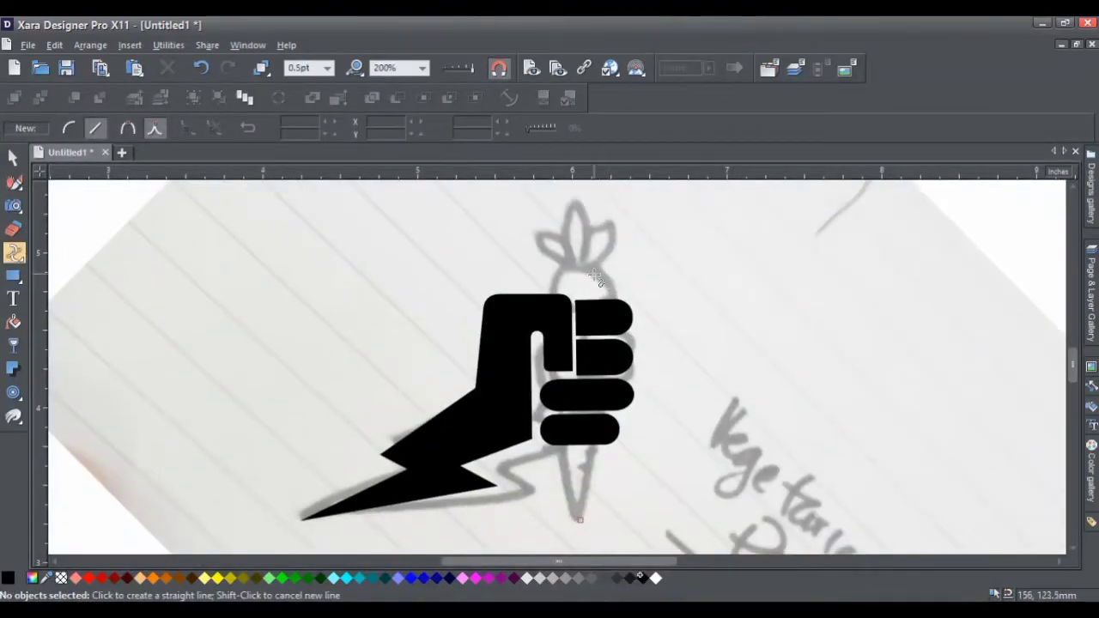
pyautogui.click(615, 311)
pyautogui.click(581, 519)
pyautogui.scroll(1, 631, 415)
pyautogui.click(554, 312)
pyautogui.scroll(-3, 589, 393)
pyautogui.click(582, 388)
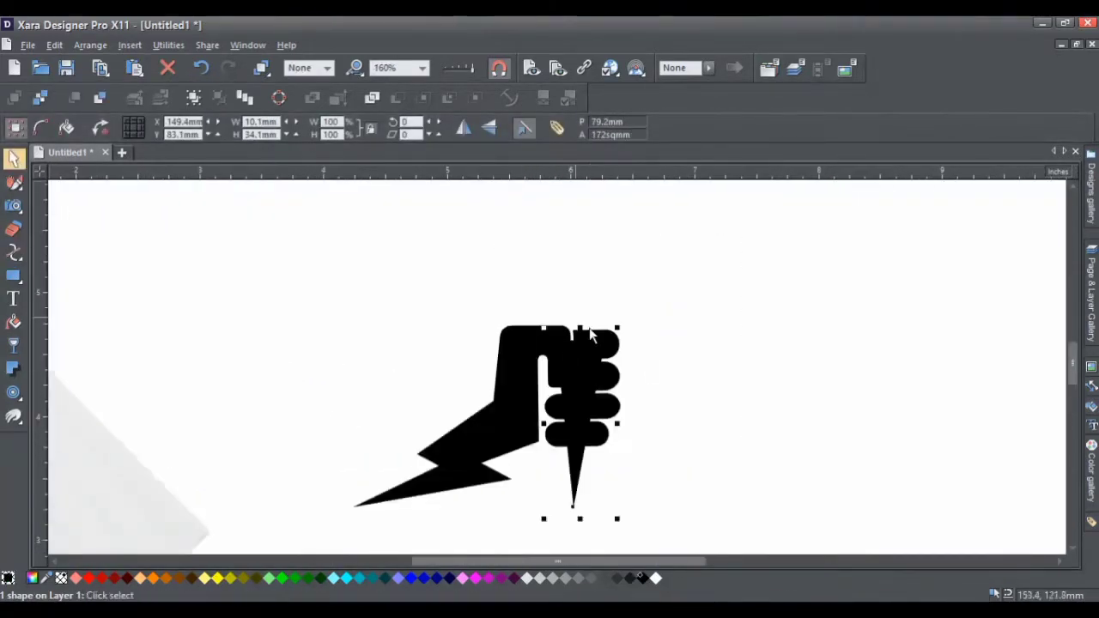
# Bend the spike's top into a rounded curve with the Shape Editor
pyautogui.press('F4')
pyautogui.moveTo(549, 317); pyautogui.dragTo(554, 216)
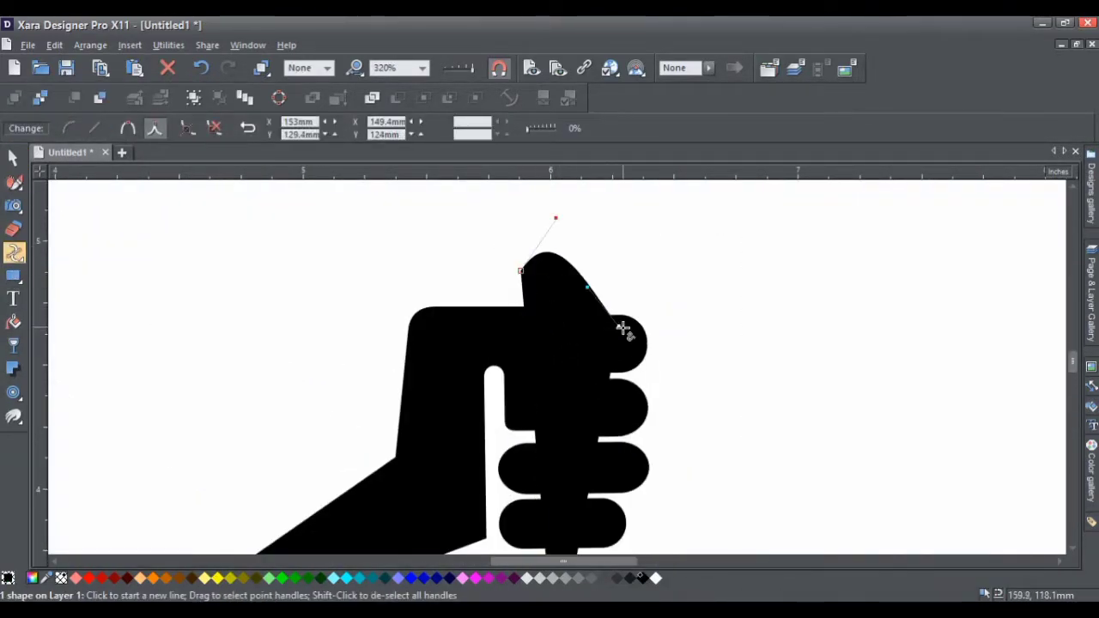
pyautogui.scroll(-2, 635, 289)
pyautogui.scroll(3, 635, 289)
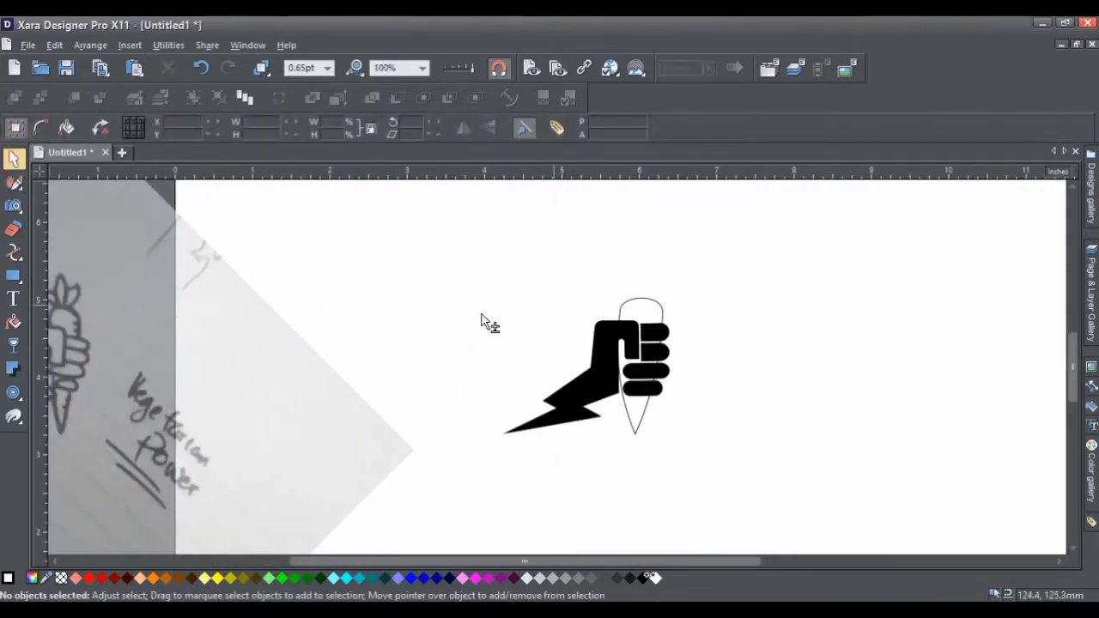
# Tilt the carrot outline slightly counter-clockwise and curve its pointed bottom tip
pyautogui.click(706, 412)
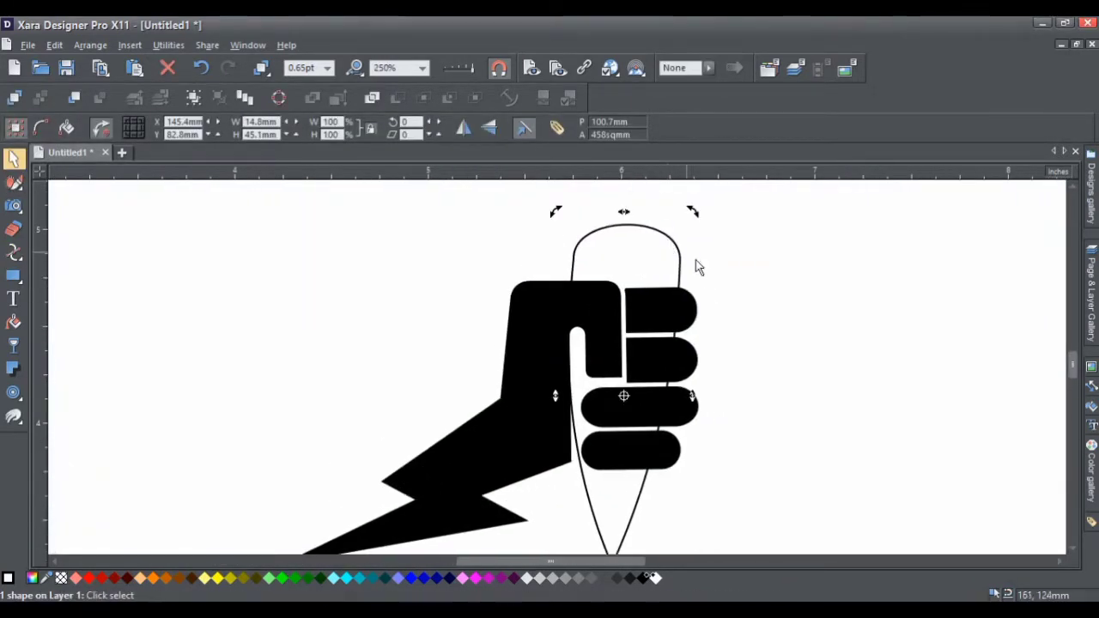
pyautogui.moveTo(692, 211); pyautogui.dragTo(544, 233)
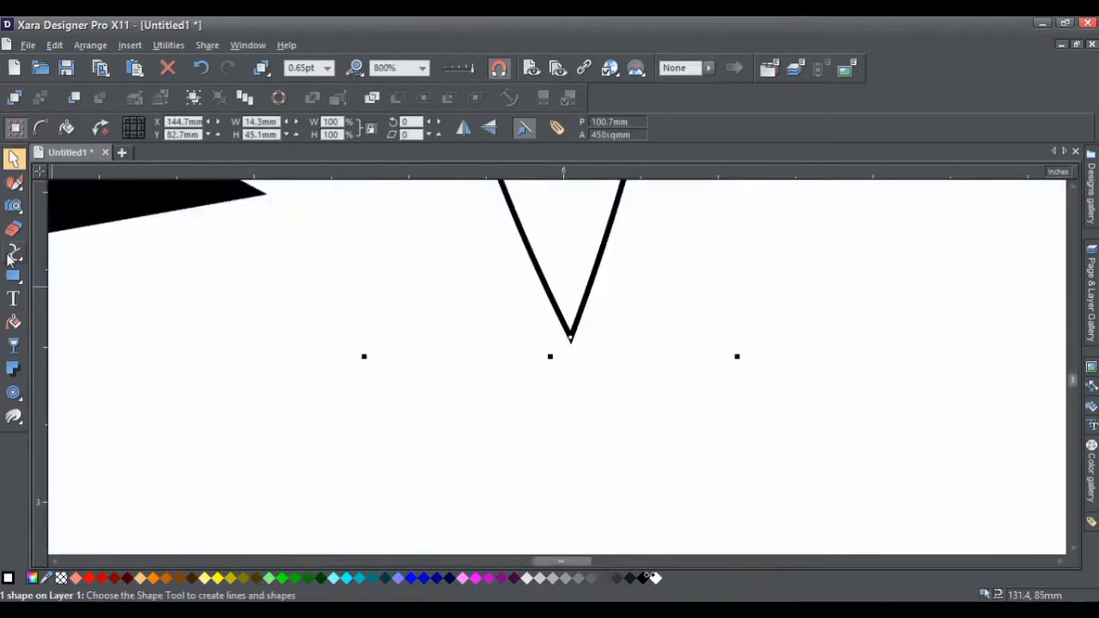
pyautogui.moveTo(536, 330); pyautogui.dragTo(576, 289)
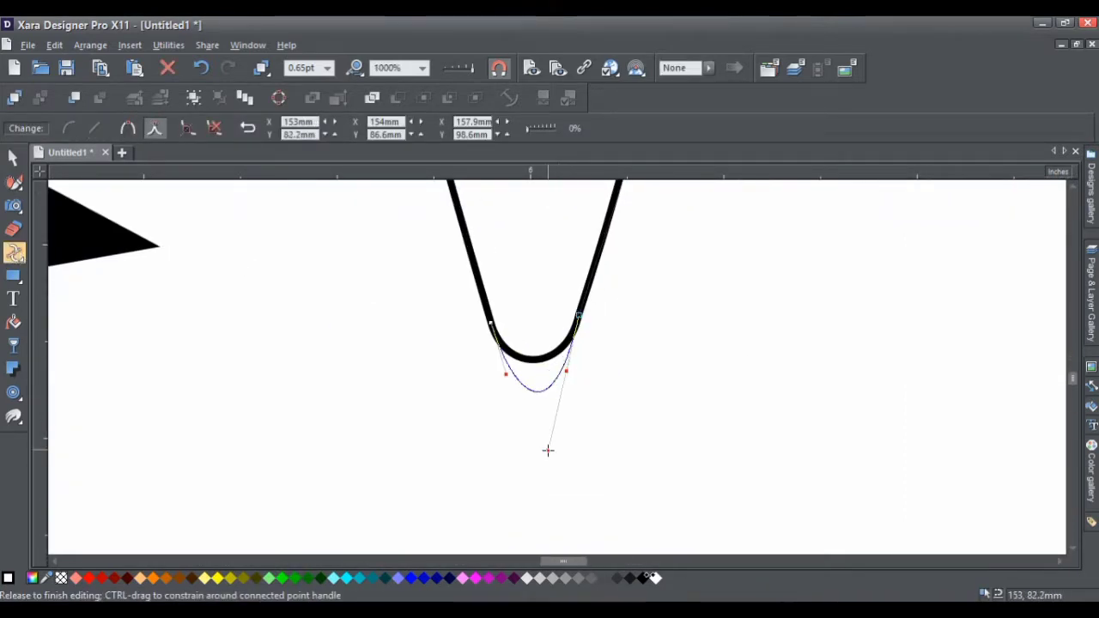
pyautogui.moveTo(547, 450); pyautogui.dragTo(511, 453)
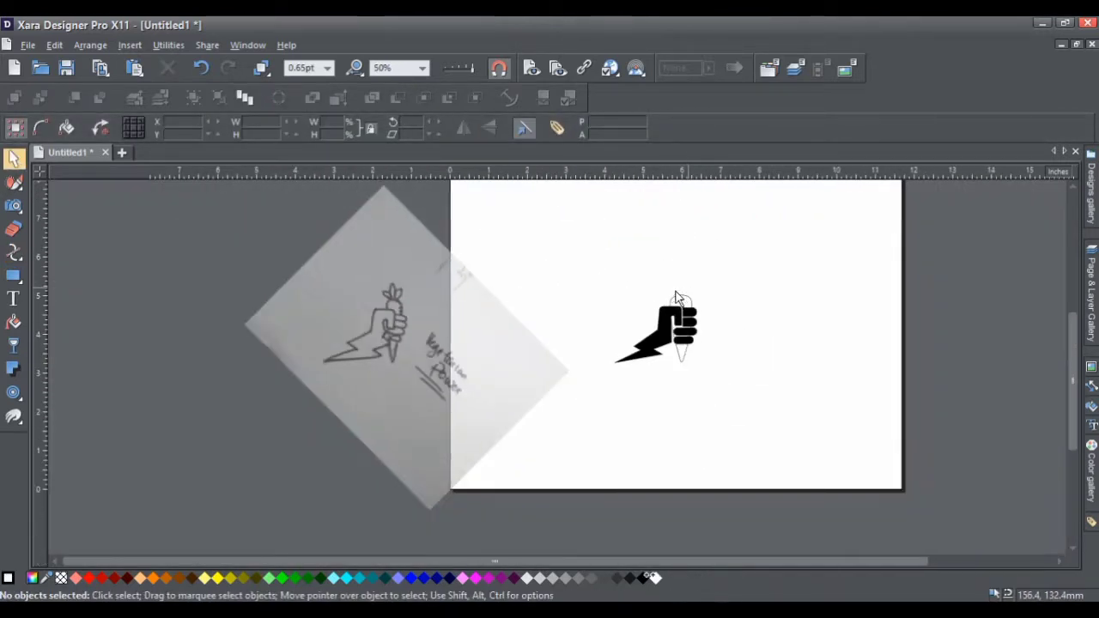
pyautogui.scroll(4, 676, 296)
# Select the carrot outline
pyautogui.click(613, 327)
pyautogui.scroll(-5, 614, 327)
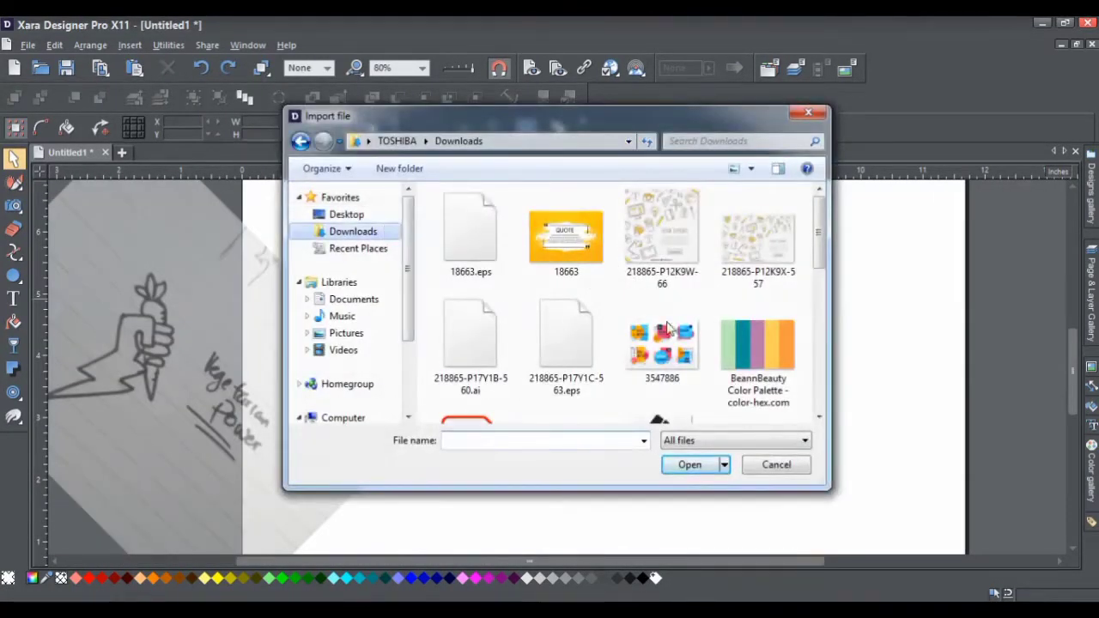
# Pick The Marigold palette image to import
pyautogui.click(758, 348)
pyautogui.scroll(-2, 781, 346)
pyautogui.scroll(-2, 755, 352)
pyautogui.click(755, 365)
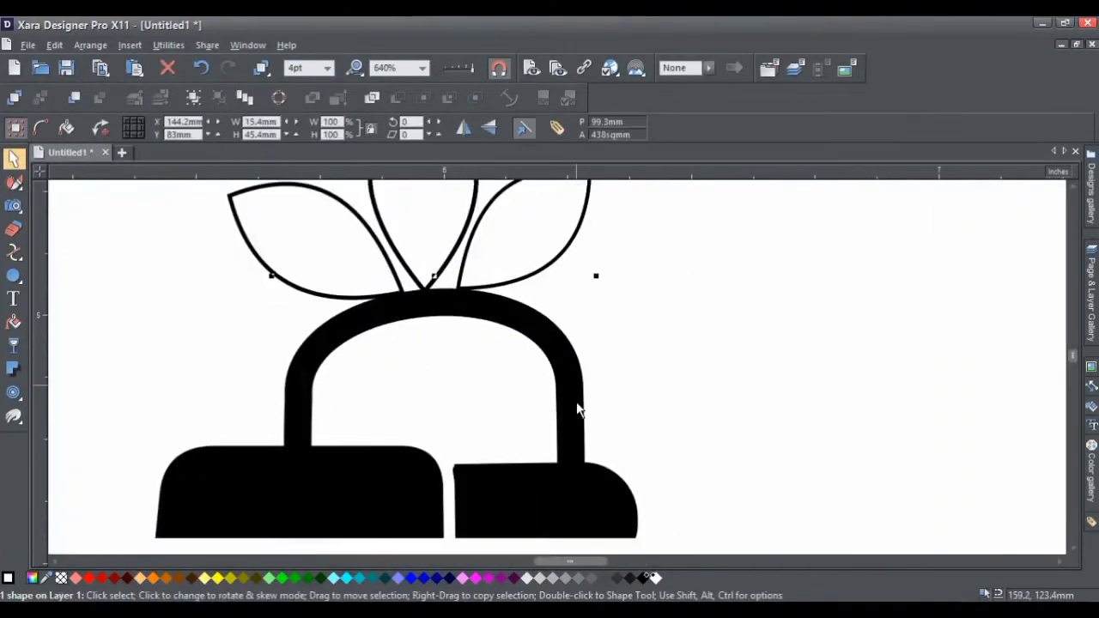
# Reshape the carrot's top, remove its black outline and fill it light grey
pyautogui.moveTo(289, 398); pyautogui.dragTo(284, 294)
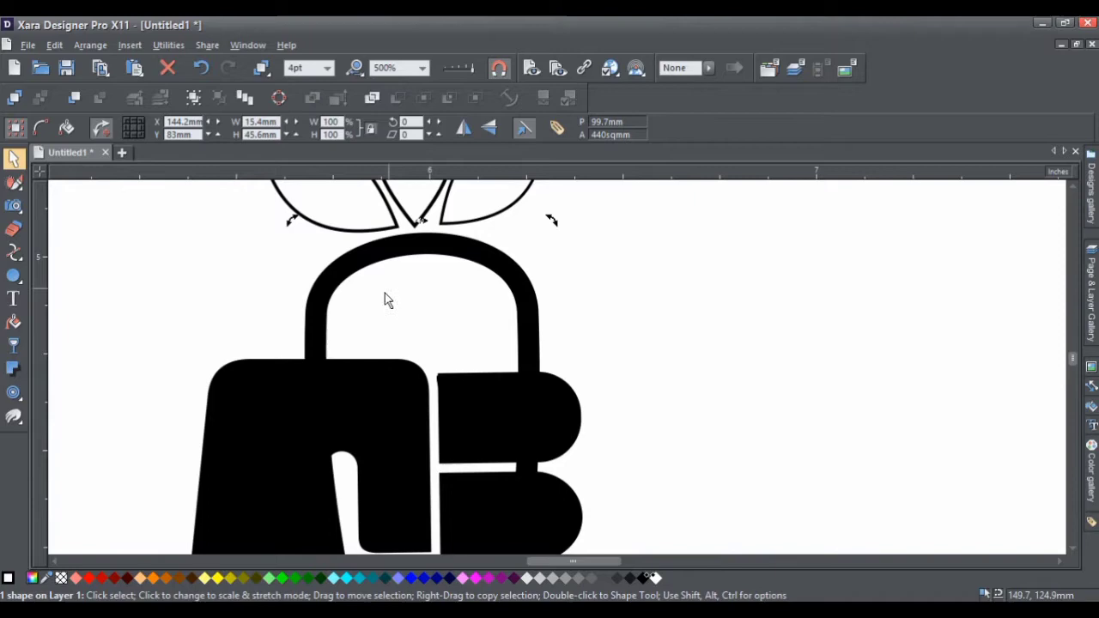
pyautogui.keyDown('shift'); pyautogui.click(61, 577); pyautogui.keyUp('shift')
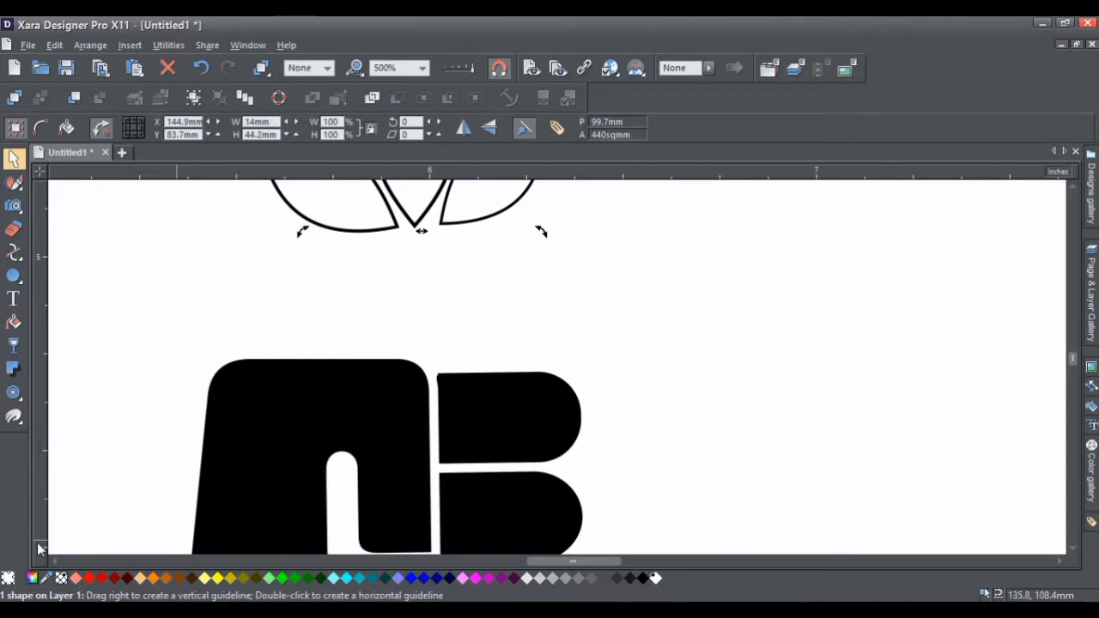
pyautogui.click(643, 578)
pyautogui.click(61, 578)
pyautogui.click(525, 578)
# Add a thick black contour around the grey carrot
pyautogui.click(13, 392)
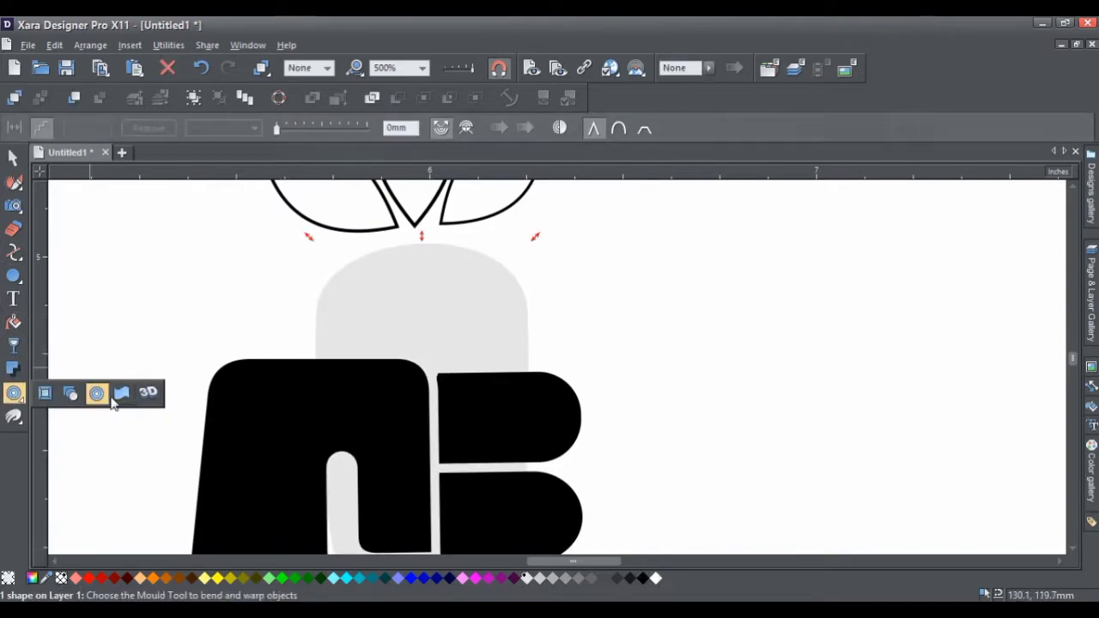
pyautogui.moveTo(535, 232); pyautogui.dragTo(544, 238)
pyautogui.click(642, 578)
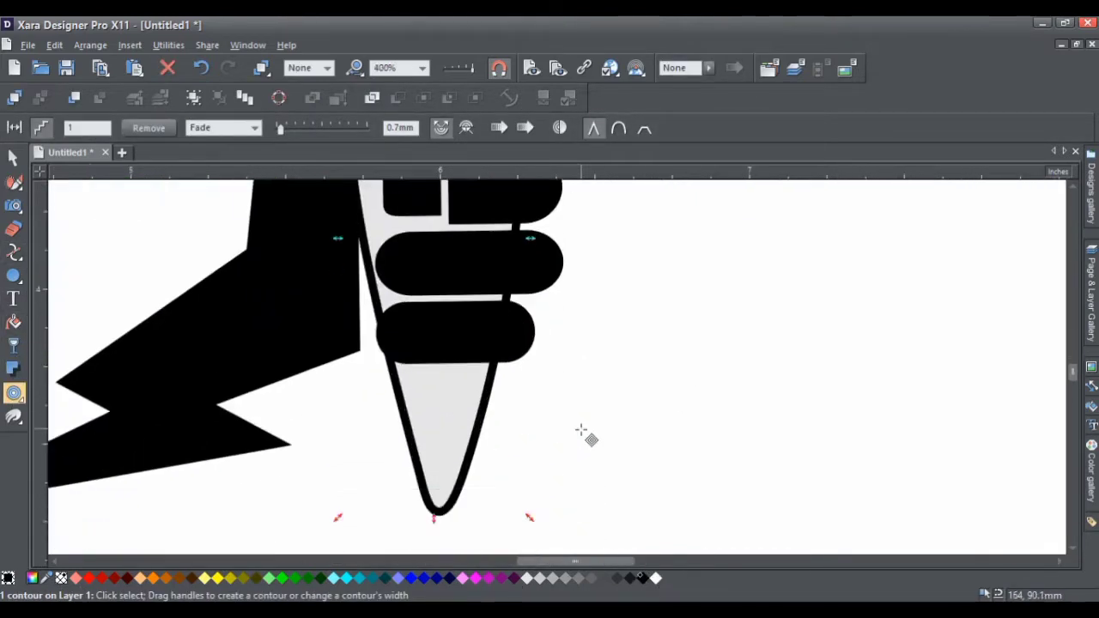
pyautogui.scroll(1, 407, 296)
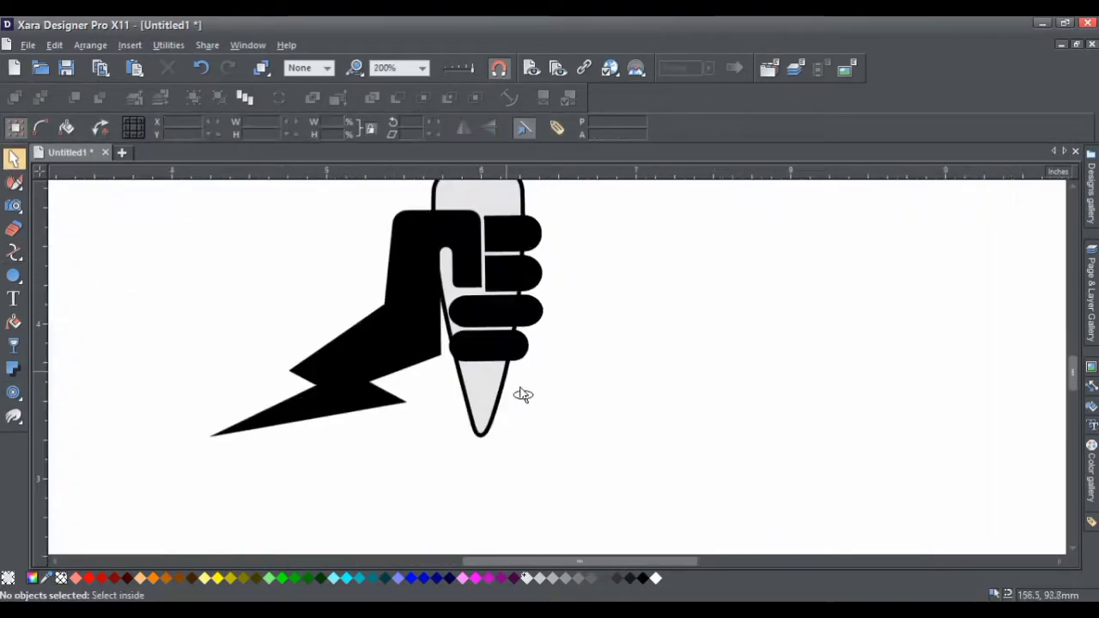
# Adjust the carrot's contour, then deselect it
pyautogui.click(13, 393)
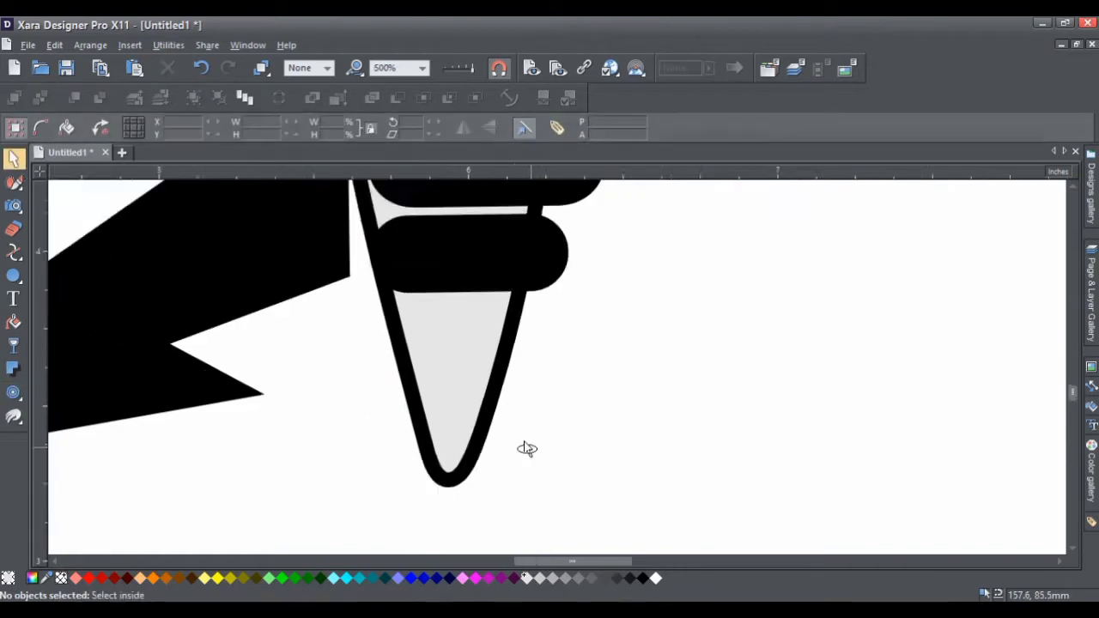
pyautogui.click(556, 329)
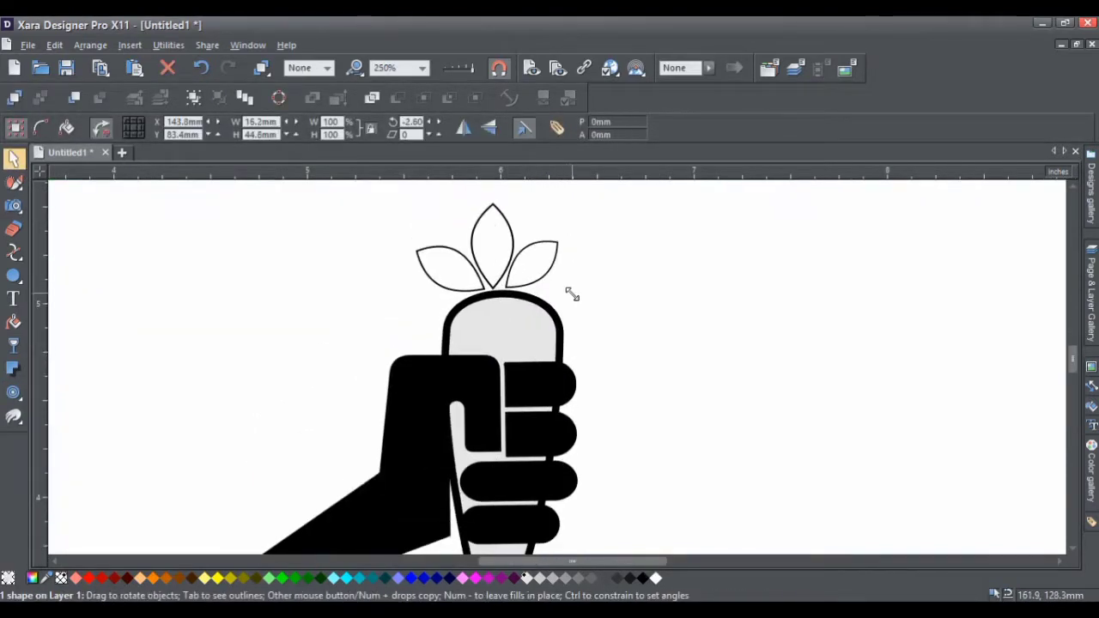
pyautogui.moveTo(574, 309); pyautogui.dragTo(566, 352)
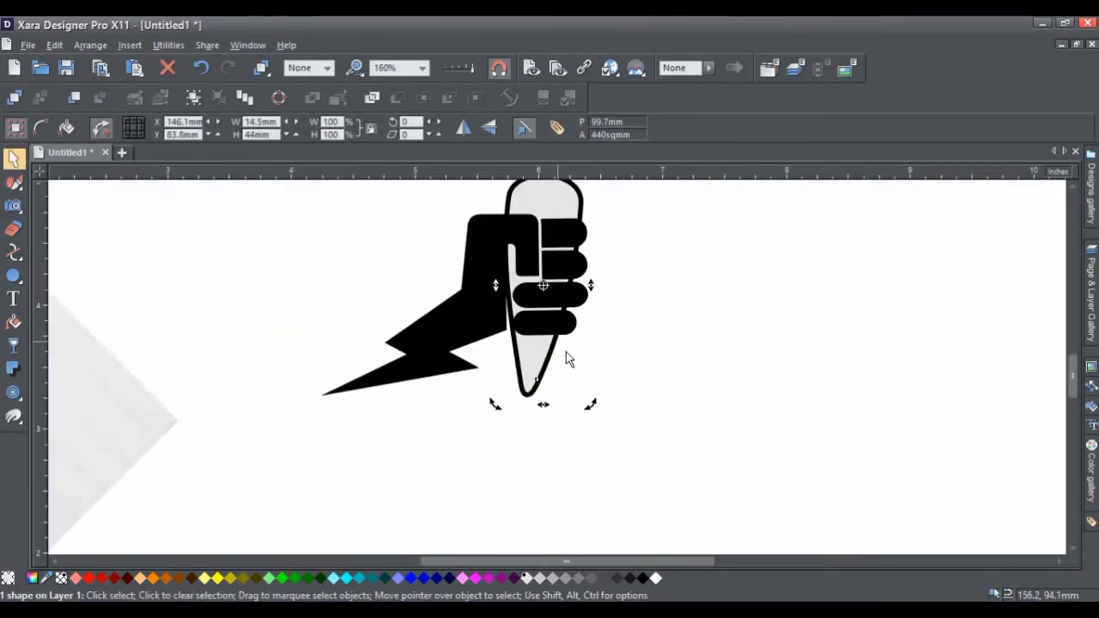
pyautogui.click(594, 413)
pyautogui.scroll(3, 534, 228)
pyautogui.scroll(3, 592, 332)
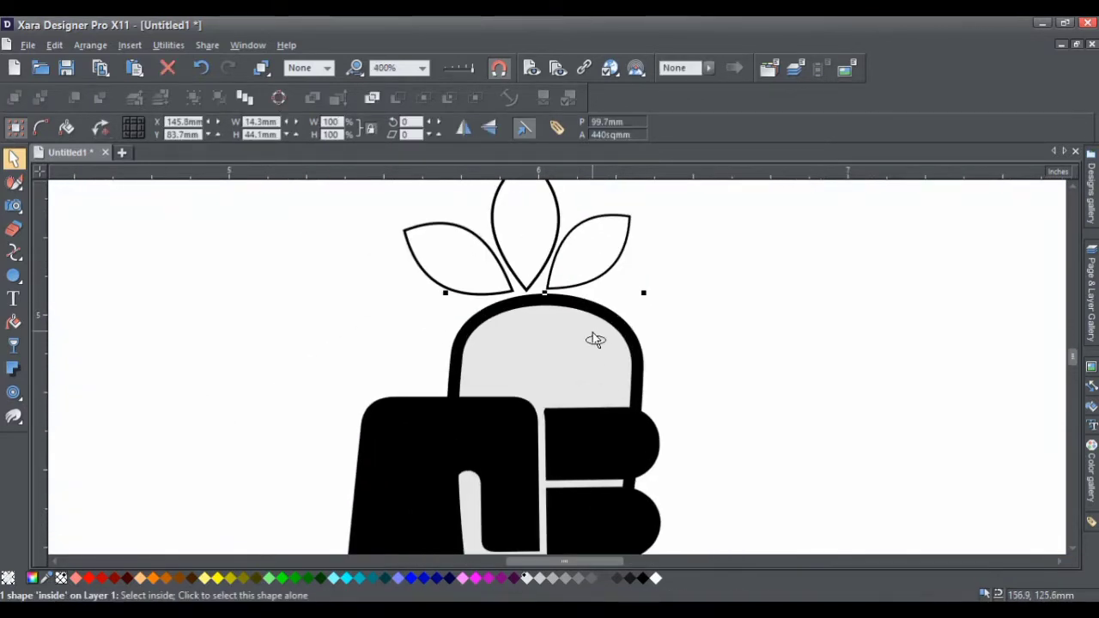
pyautogui.scroll(2, 490, 355)
pyautogui.click(14, 252)
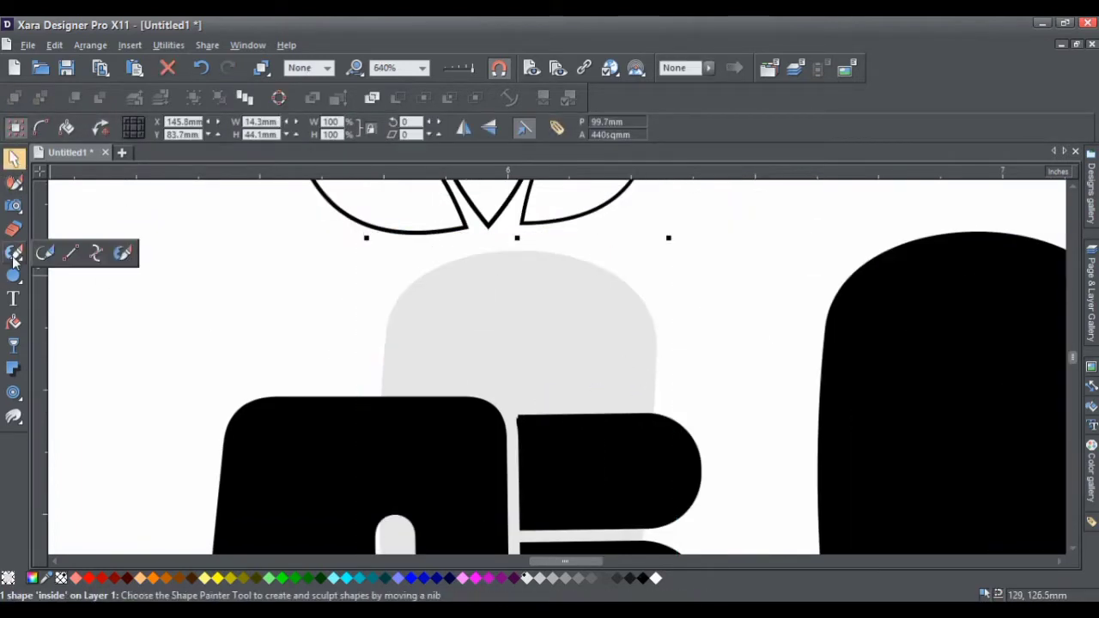
# Erase a ridge notch into the carrot's right edge
pyautogui.click(14, 252)
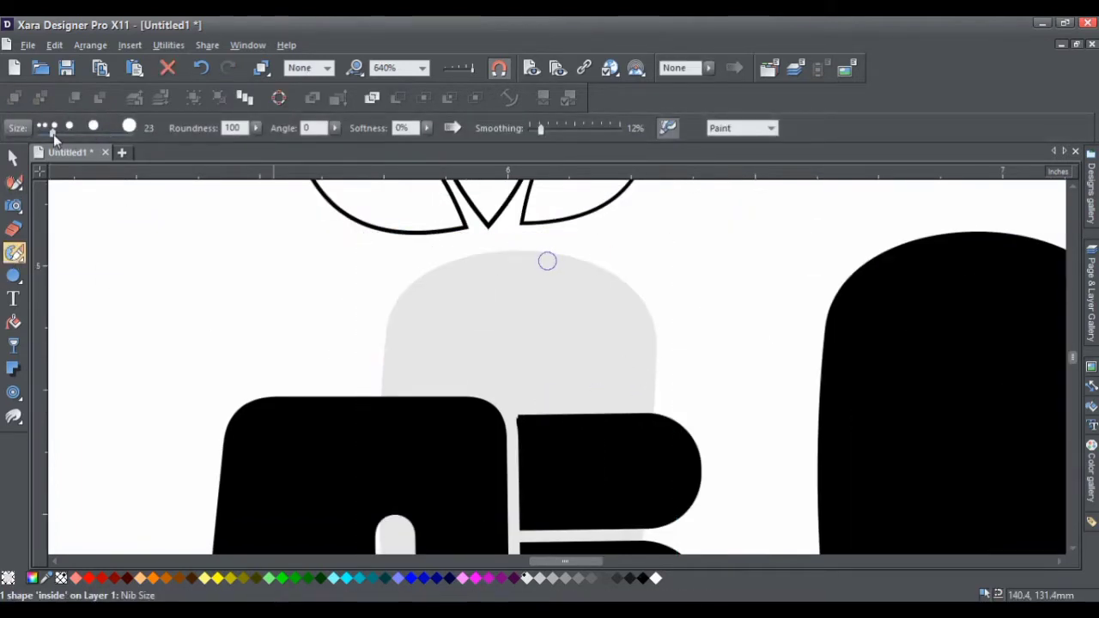
pyautogui.scroll(2, 671, 340)
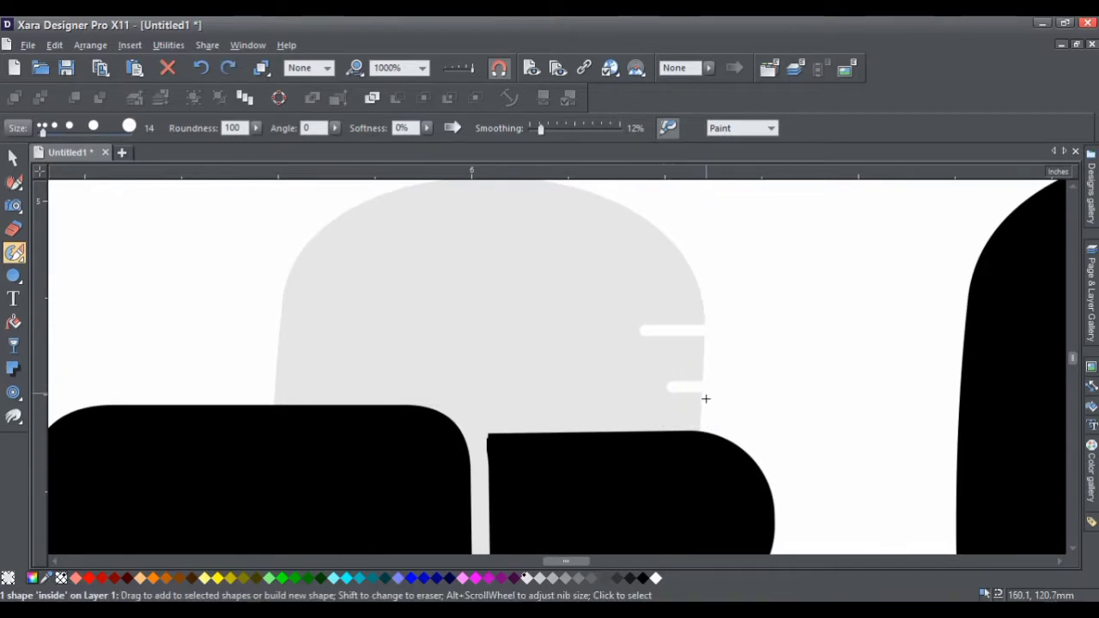
pyautogui.scroll(-5, 575, 312)
pyautogui.scroll(1, 551, 251)
pyautogui.moveTo(570, 249)
pyautogui.mouseDown()
pyautogui.moveTo(528, 250)
pyautogui.moveTo(536, 262)
pyautogui.mouseUp()
pyautogui.scroll(-1, 504, 434)
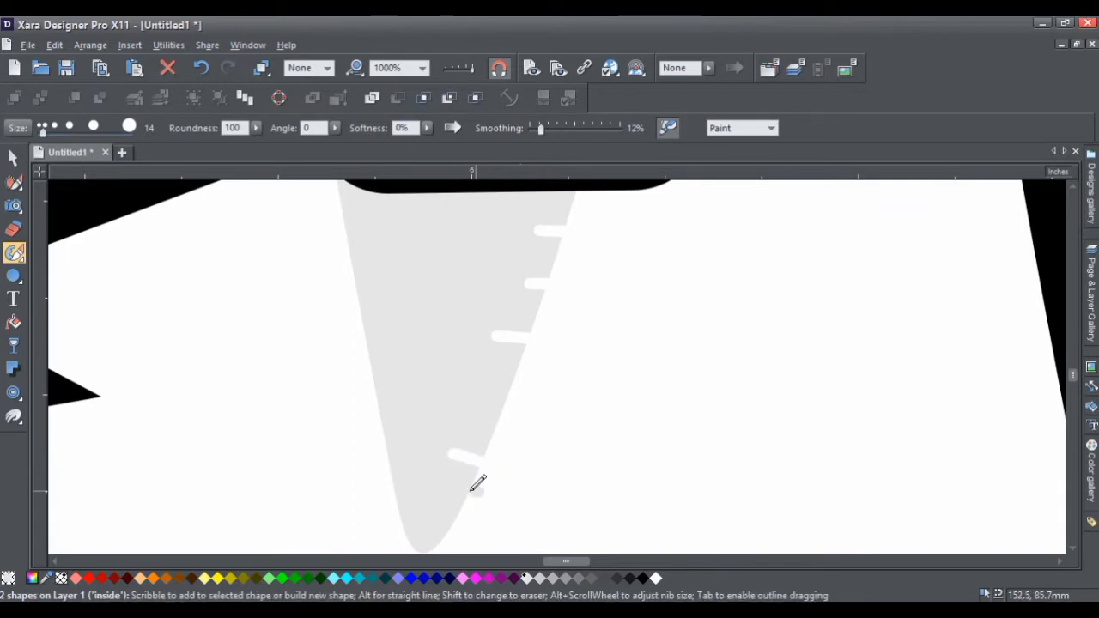
pyautogui.scroll(-3, 512, 394)
pyautogui.scroll(1, 507, 216)
pyautogui.scroll(1, 517, 360)
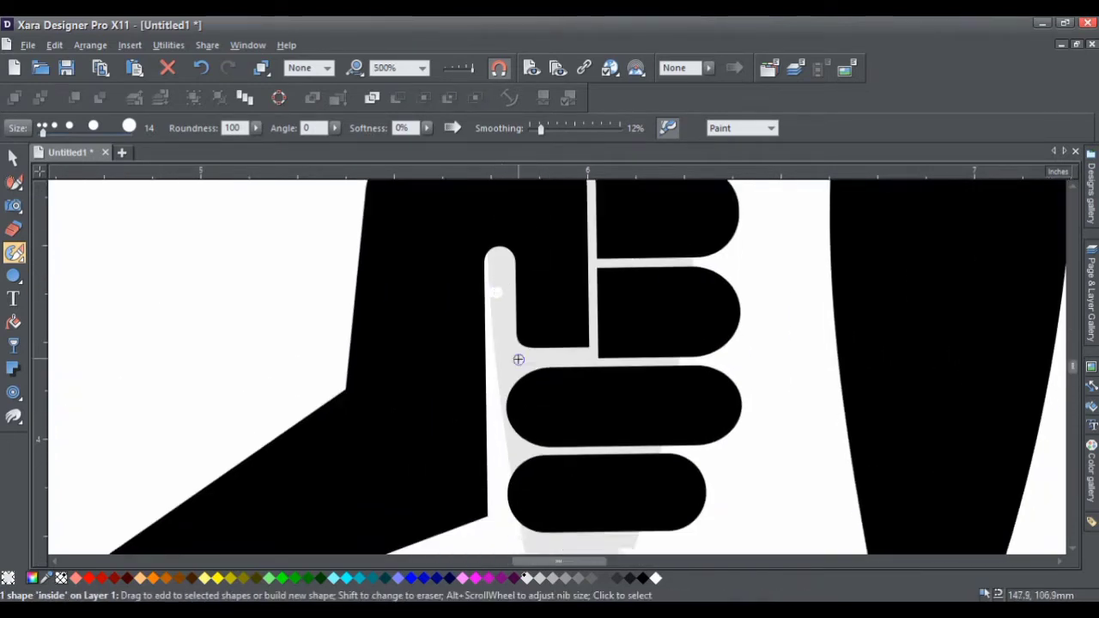
pyautogui.scroll(1, 515, 342)
pyautogui.scroll(-3, 515, 283)
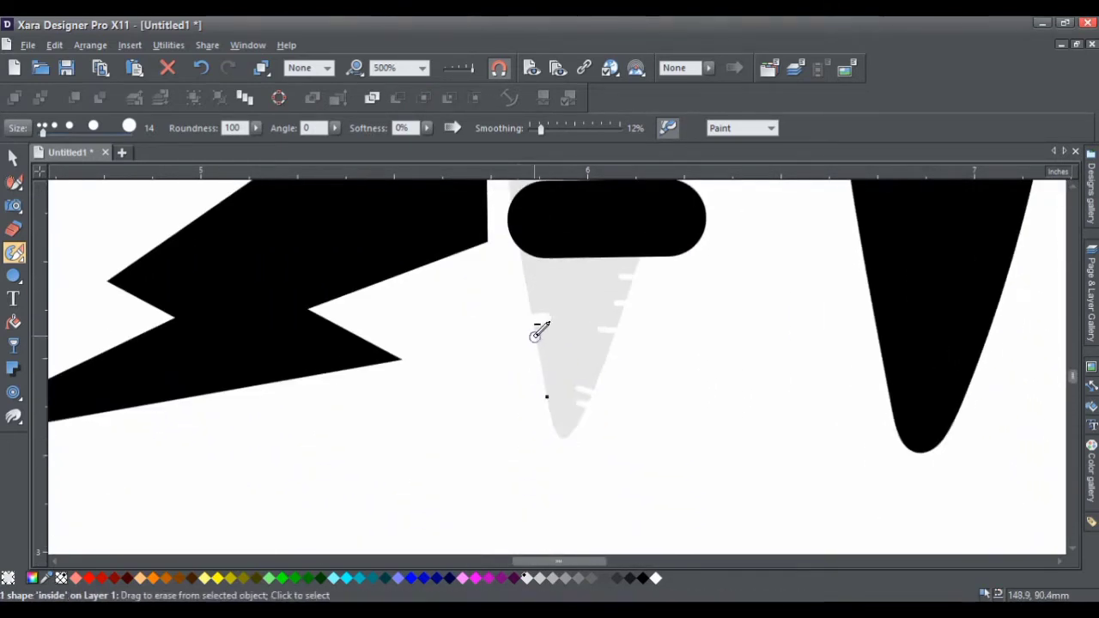
pyautogui.scroll(-1, 564, 409)
# Move the black carrot copy onto the grey carrot
pyautogui.press('F2')
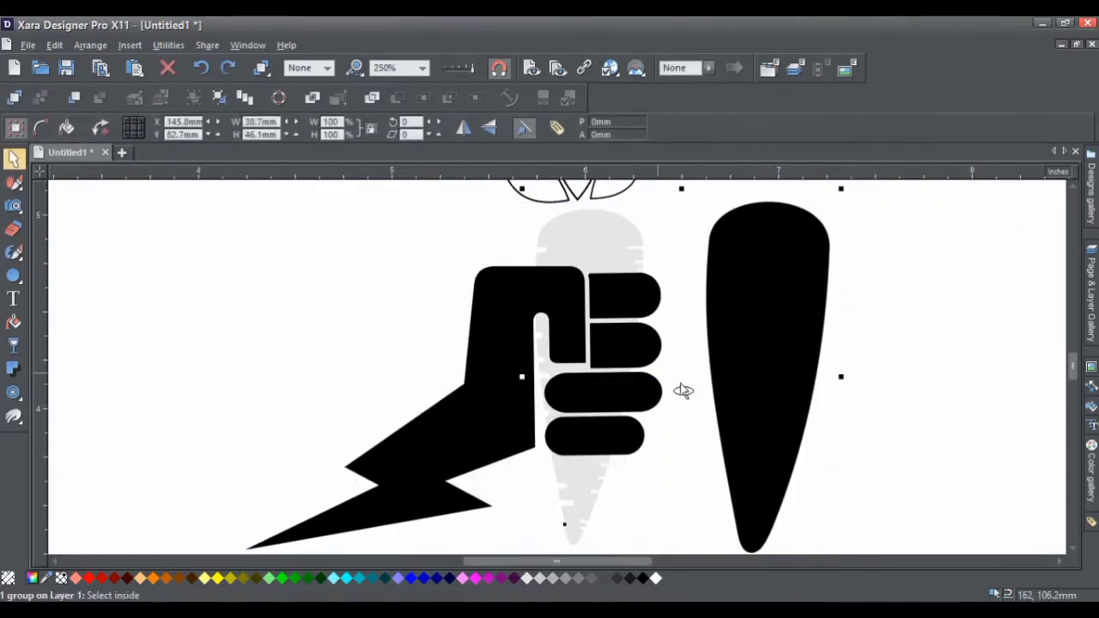
pyautogui.moveTo(682, 387); pyautogui.dragTo(620, 321)
pyautogui.scroll(-3, 618, 327)
pyautogui.scroll(5, 591, 305)
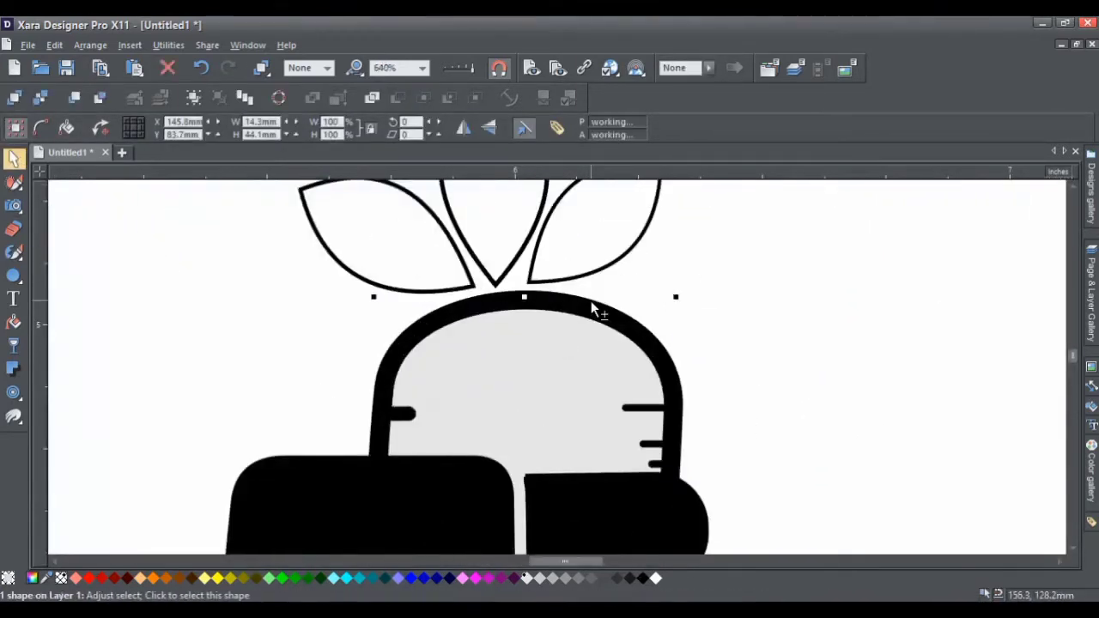
# Centre the leaves horizontally over the carrot with the Alignment options
pyautogui.hotkey('ctrl', 'shift', 'l')
pyautogui.click(527, 437)
pyautogui.scroll(3, 502, 343)
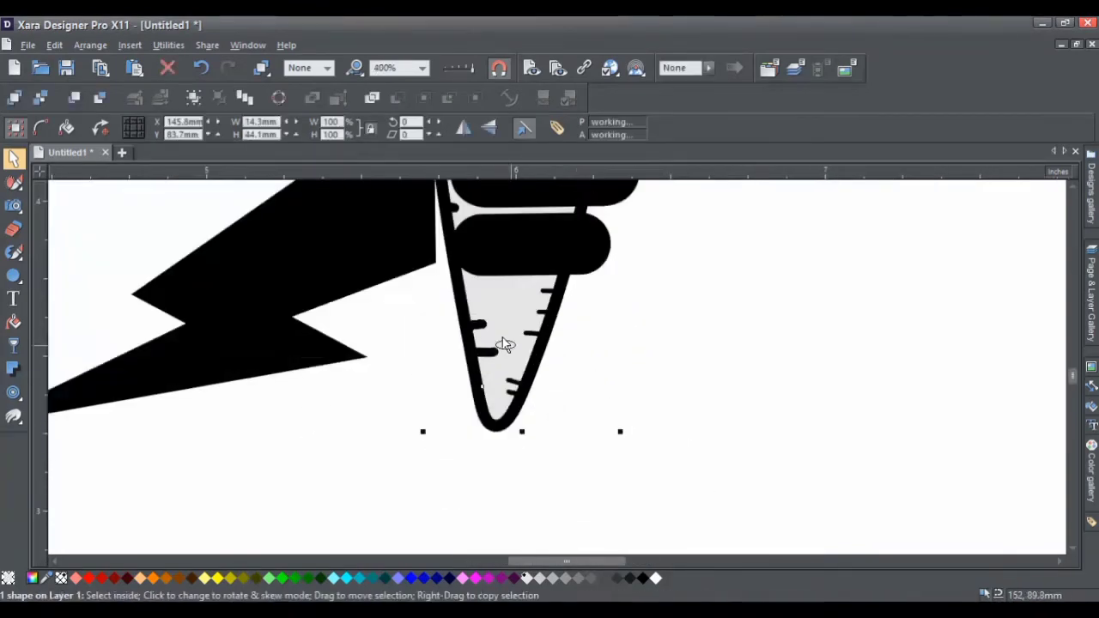
pyautogui.scroll(-4, 229, 492)
# Colour the carrot orange and the leaves green using swatches sampled from the palette
pyautogui.moveTo(45, 578); pyautogui.dragTo(184, 228)
pyautogui.scroll(-2, 601, 442)
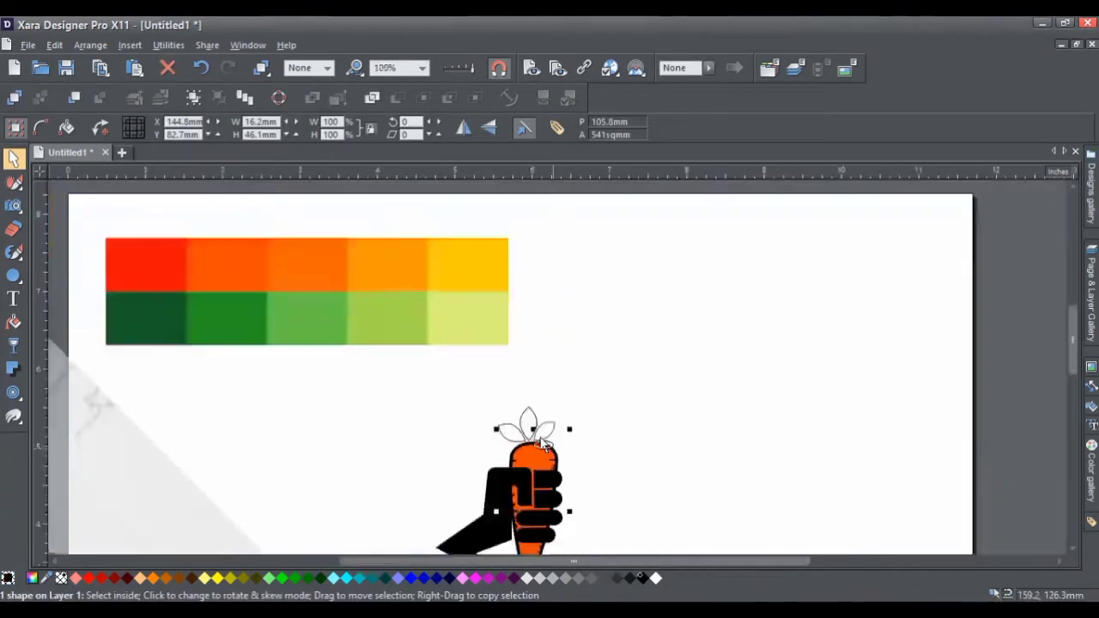
pyautogui.moveTo(45, 578); pyautogui.dragTo(313, 323)
pyautogui.scroll(3, 684, 477)
pyautogui.scroll(2, 601, 386)
pyautogui.scroll(-4, 515, 412)
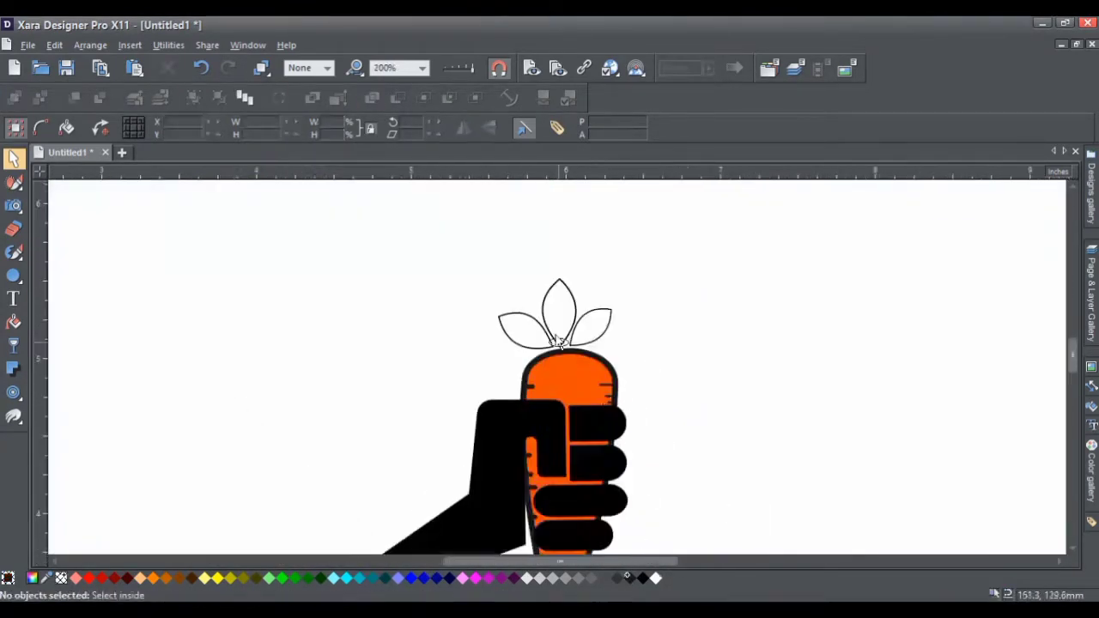
pyautogui.scroll(-1, 455, 436)
pyautogui.moveTo(214, 210); pyautogui.dragTo(214, 211)
pyautogui.scroll(-2, 650, 361)
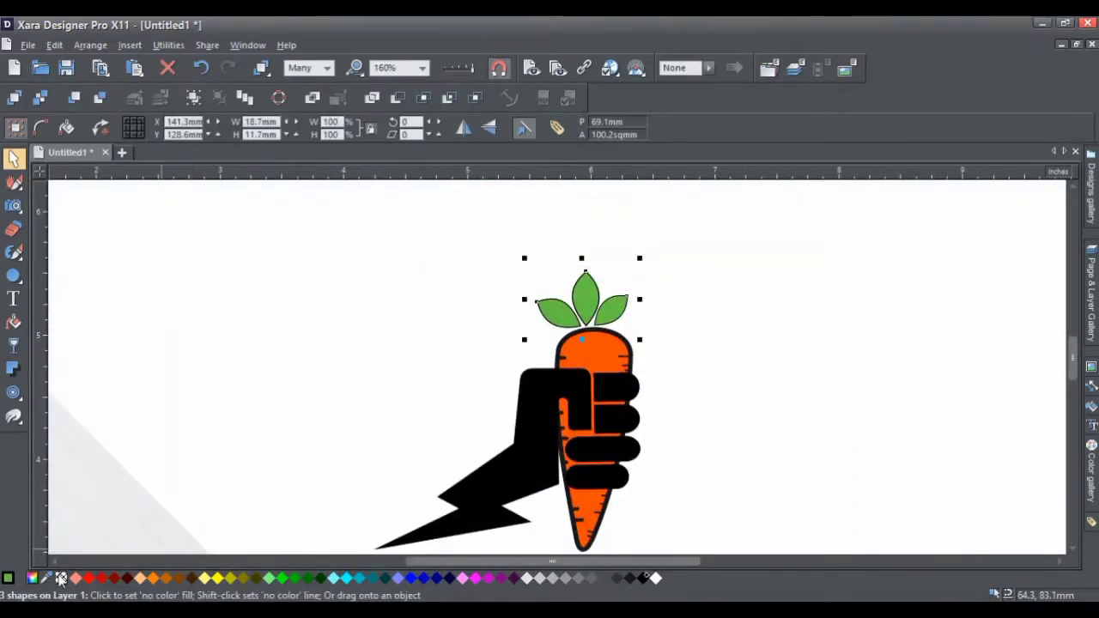
pyautogui.scroll(-3, 661, 401)
pyautogui.scroll(2, 661, 401)
pyautogui.scroll(3, 561, 464)
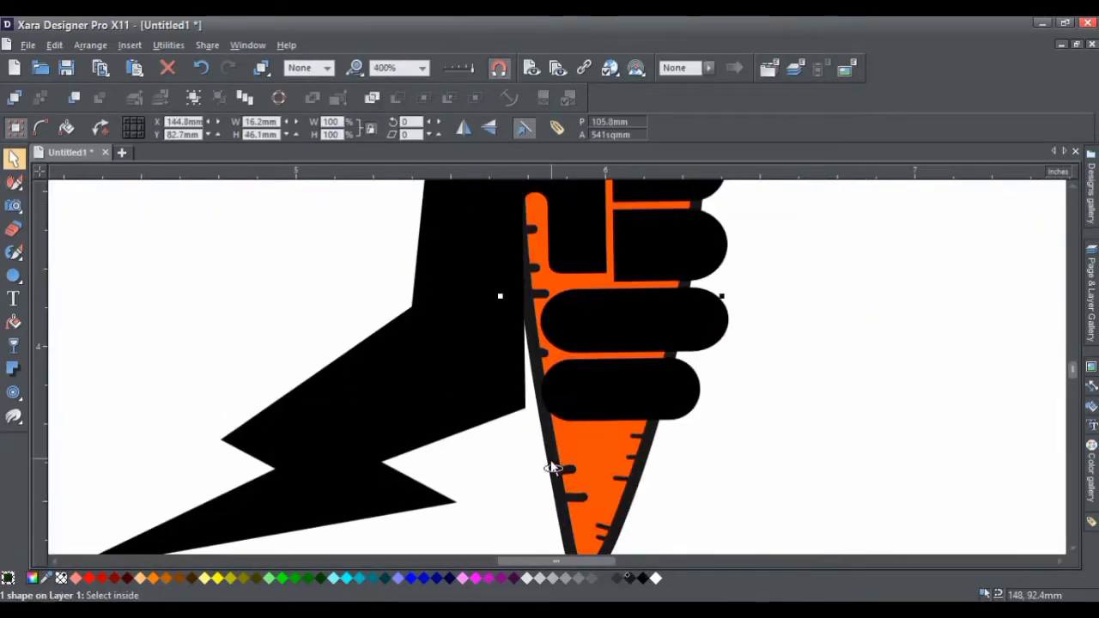
pyautogui.scroll(-4, 550, 460)
pyautogui.scroll(1, 819, 392)
pyautogui.scroll(-2, 876, 490)
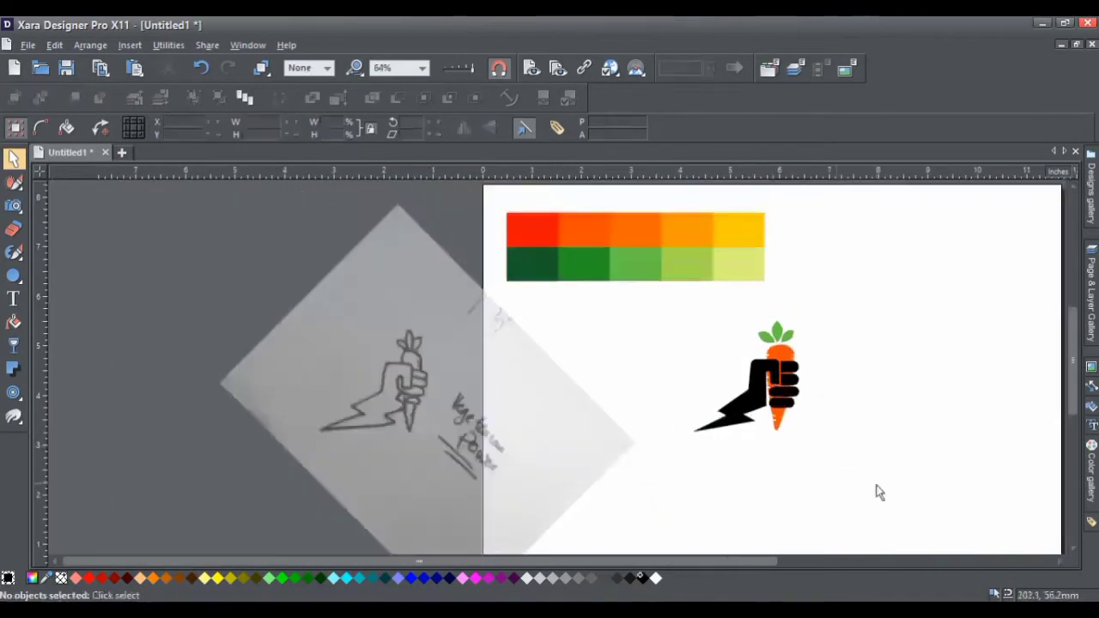
pyautogui.scroll(3, 701, 376)
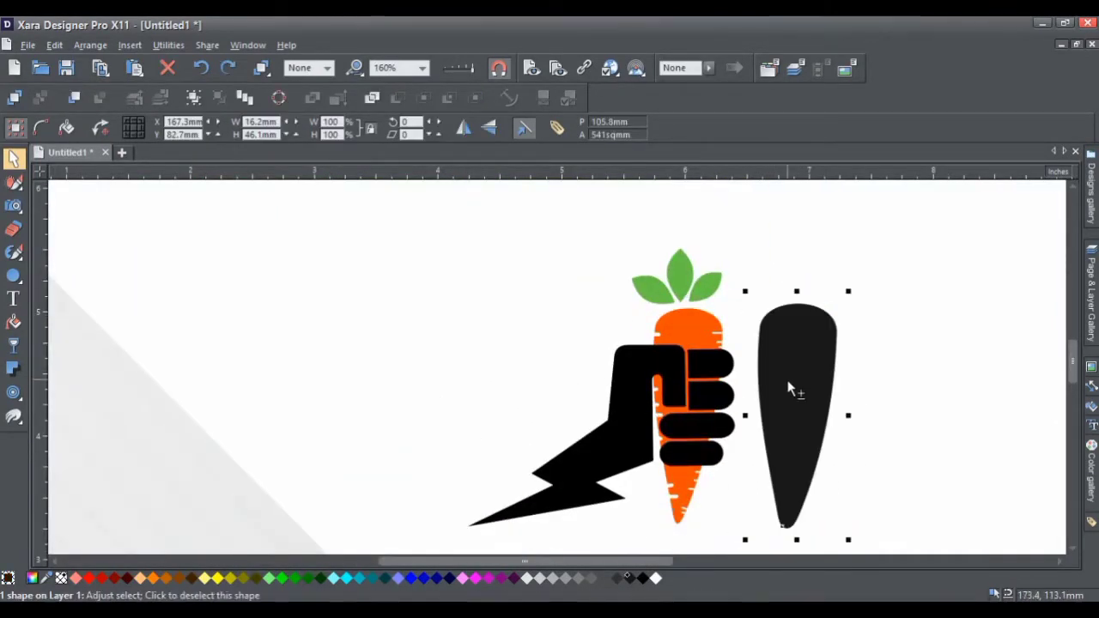
# Move the black carrot copy behind the orange carrot
pyautogui.moveTo(711, 278); pyautogui.dragTo(679, 278)
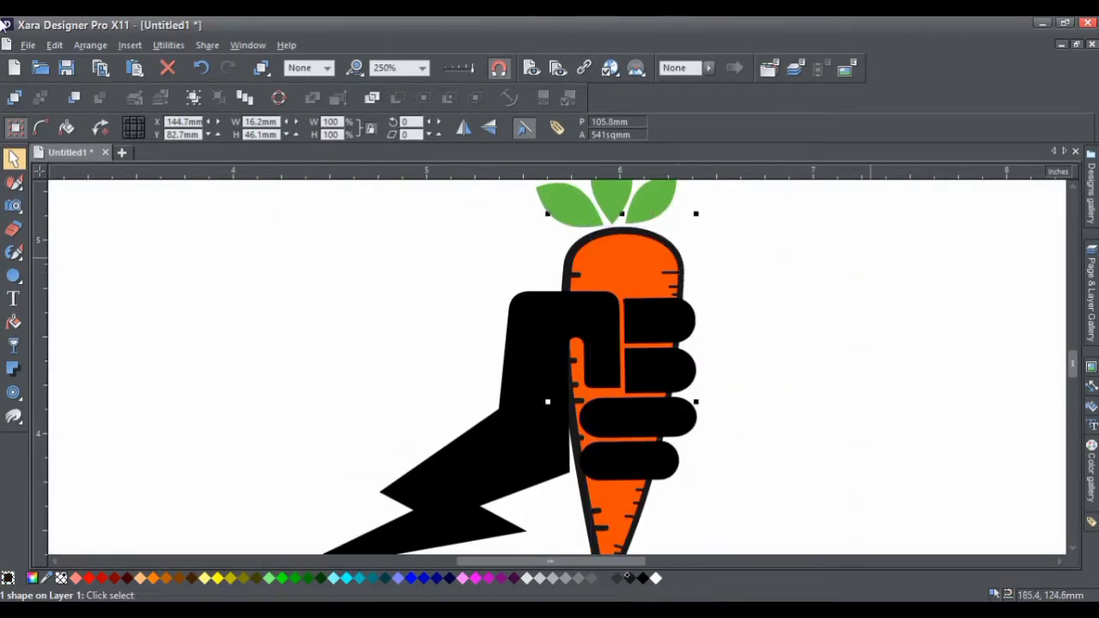
pyautogui.scroll(3, 583, 280)
pyautogui.scroll(-1, 561, 252)
pyautogui.scroll(-2, 685, 272)
pyautogui.scroll(-5, 676, 479)
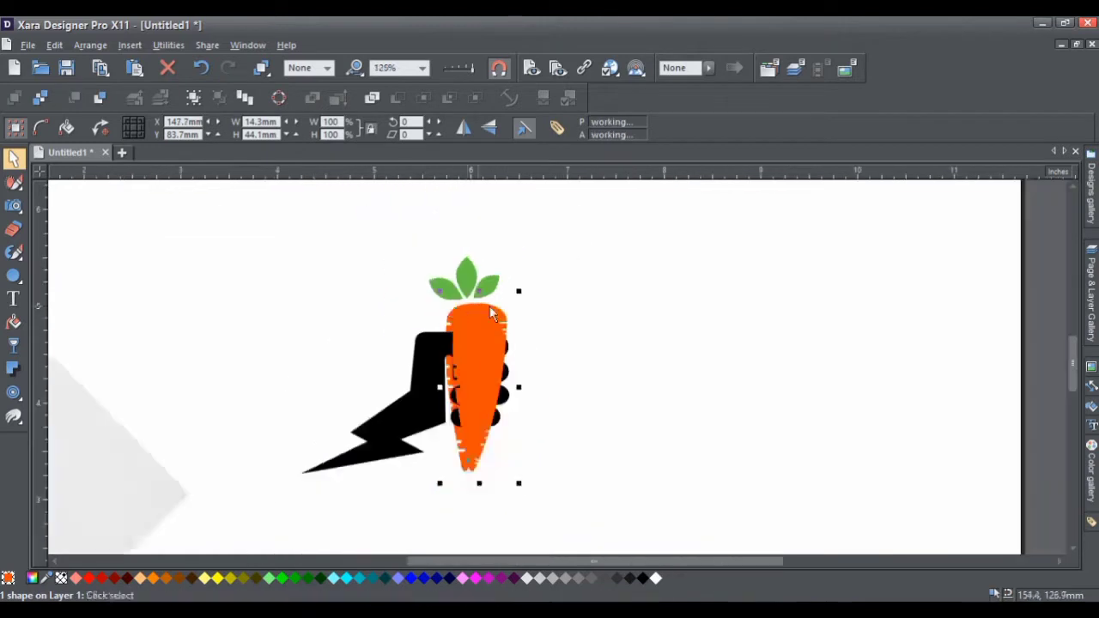
# Colour the carrot copy red and clip it inside the carrot with ClipView
pyautogui.scroll(2, 384, 395)
pyautogui.moveTo(8, 577); pyautogui.dragTo(56, 554)
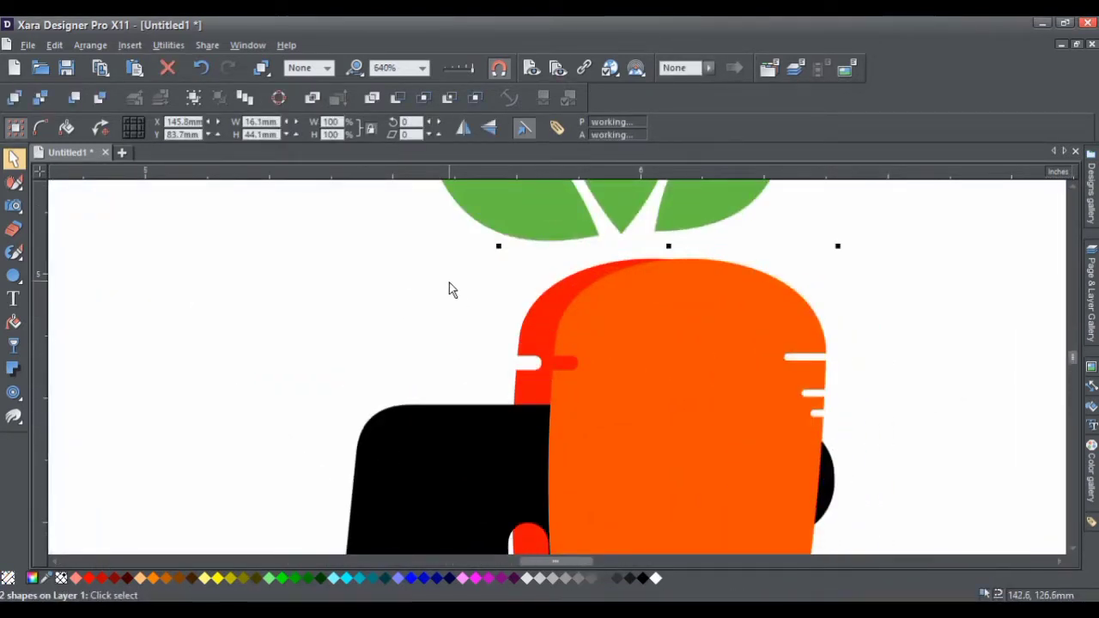
pyautogui.rightClick(591, 277)
pyautogui.click(623, 524)
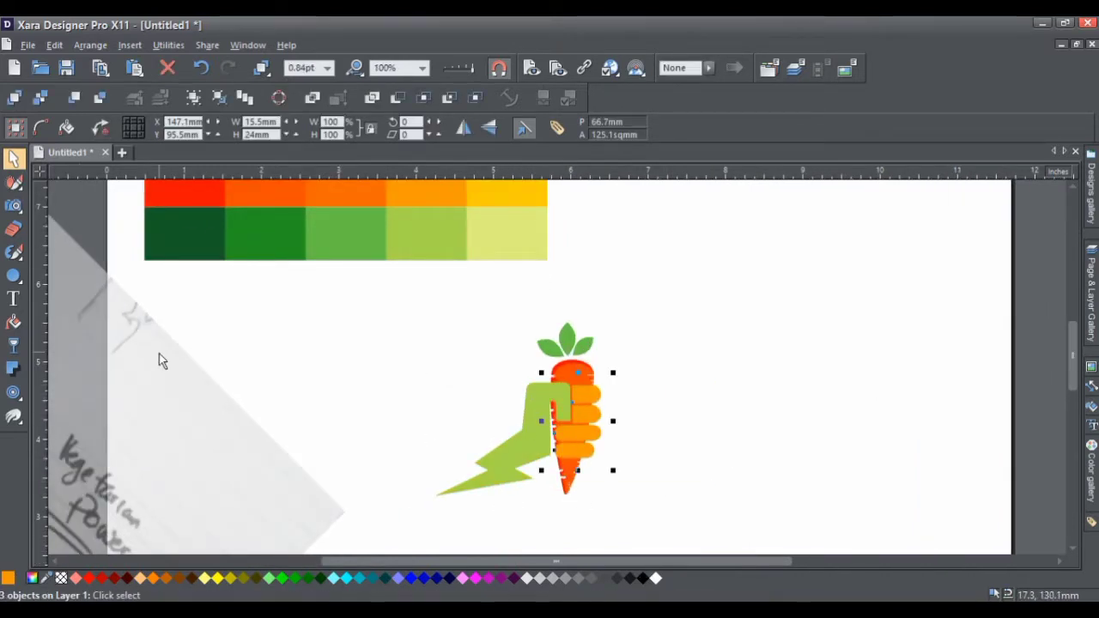
# Fill the finger stripes with light green
pyautogui.moveTo(447, 260); pyautogui.dragTo(448, 260)
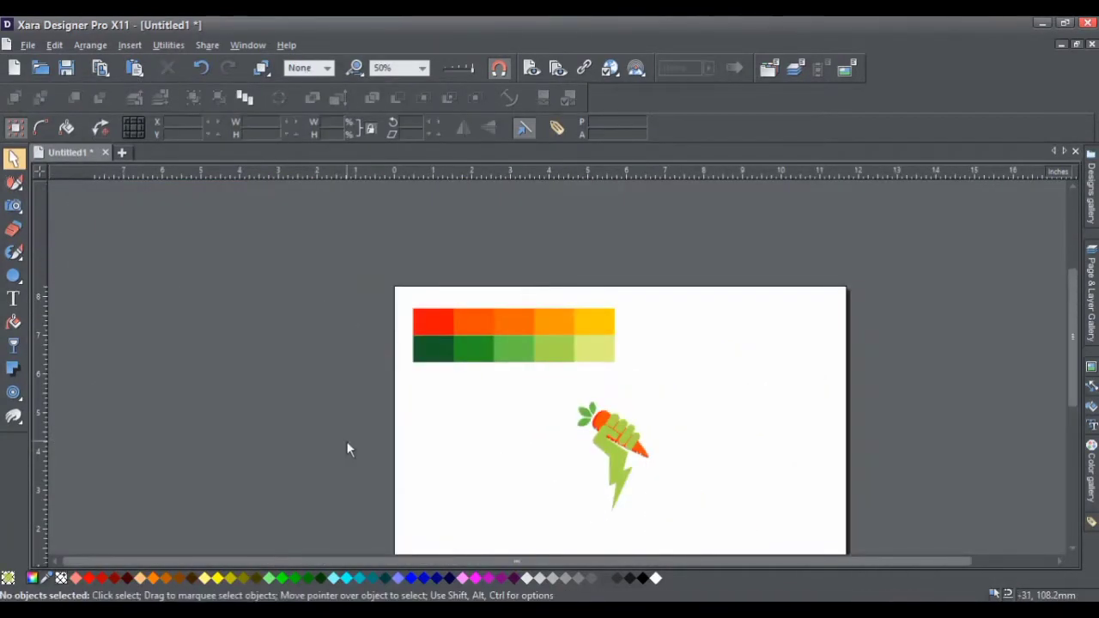
pyautogui.scroll(2, 670, 481)
pyautogui.scroll(2, 594, 373)
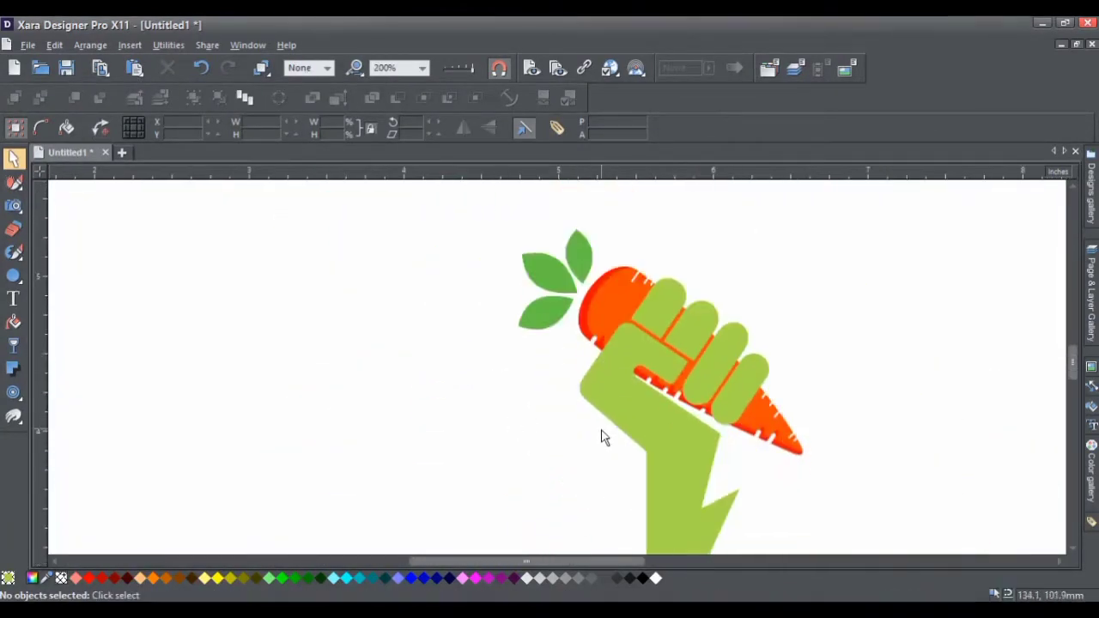
pyautogui.scroll(-2, 601, 436)
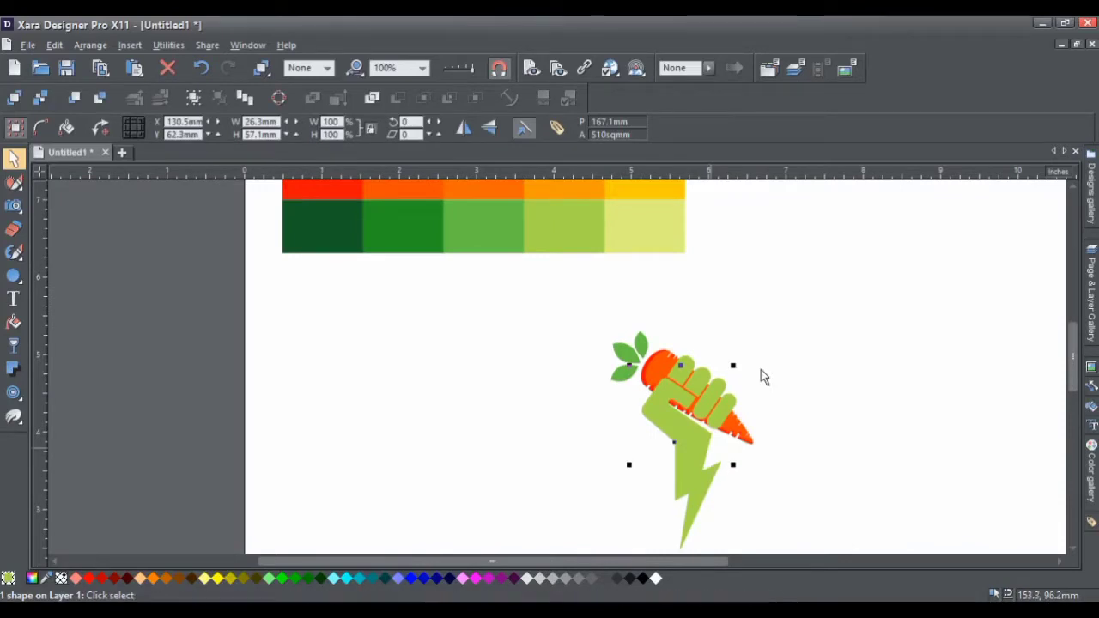
# Select the fist-and-carrot drawing, then the carrot group
pyautogui.click(814, 512)
pyautogui.scroll(-1, 814, 512)
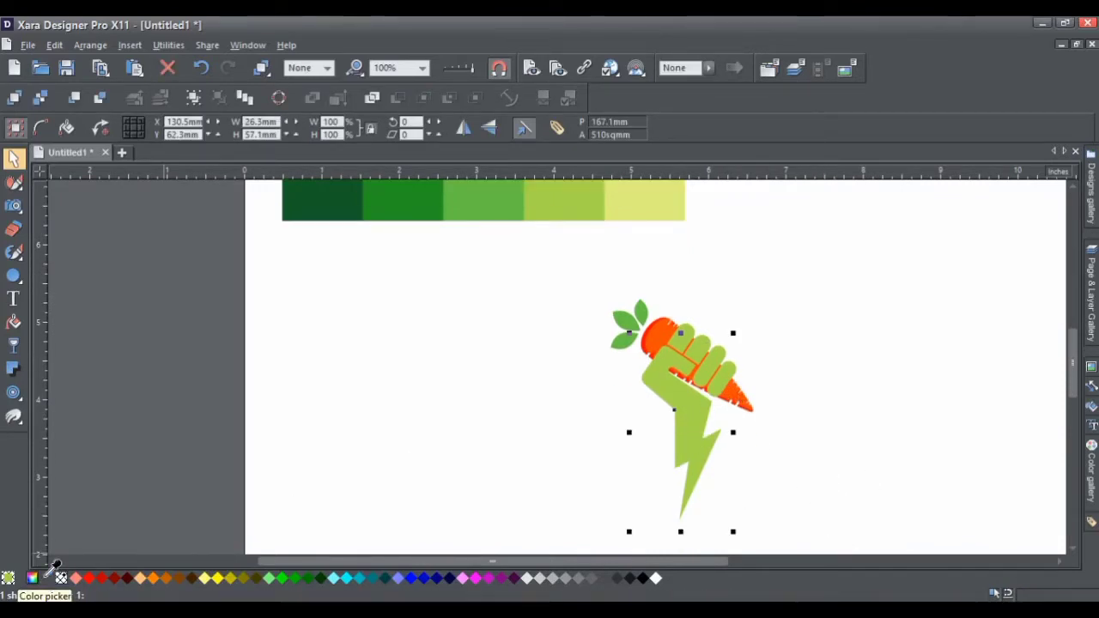
pyautogui.click(616, 408)
pyautogui.scroll(2, 616, 409)
pyautogui.scroll(1, 657, 363)
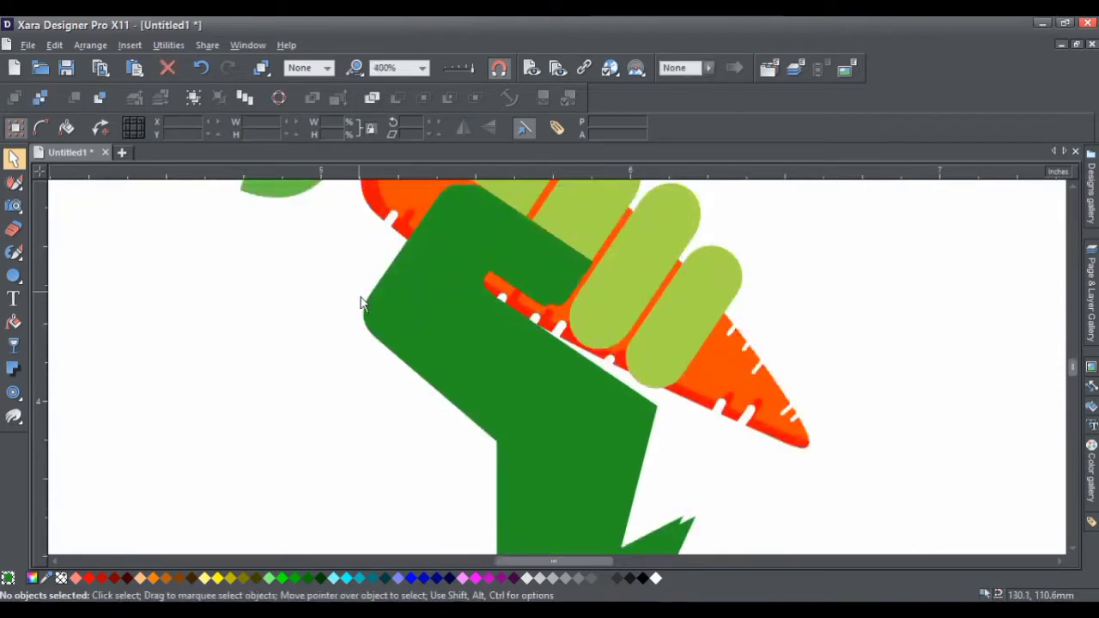
pyautogui.scroll(-4, 363, 304)
pyautogui.click(449, 434)
pyautogui.scroll(2, 449, 435)
pyautogui.scroll(2, 403, 452)
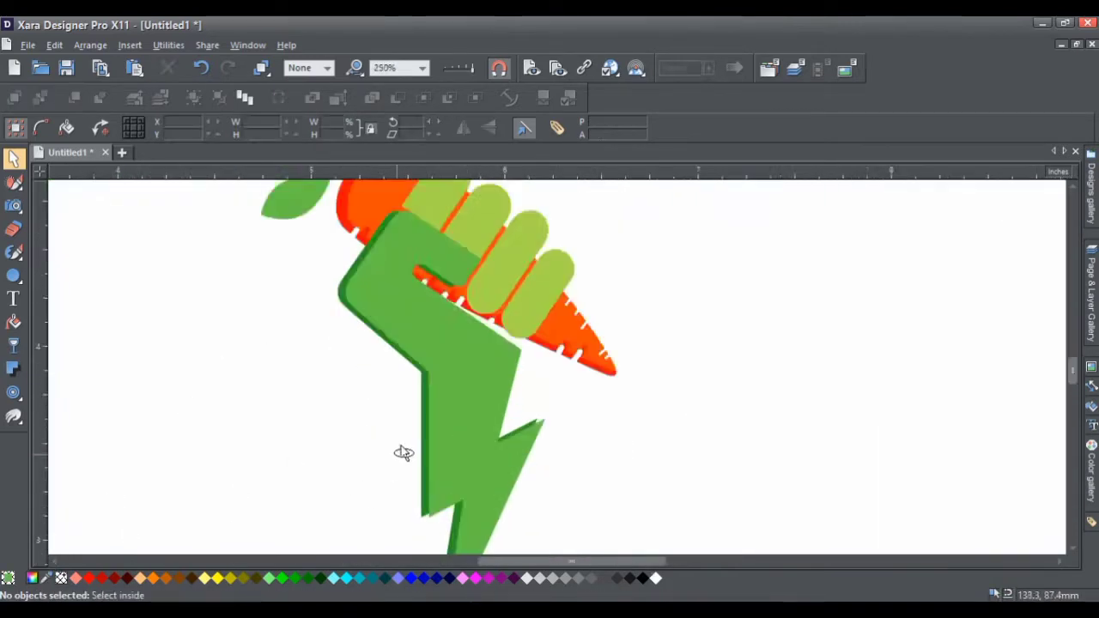
pyautogui.scroll(2, 306, 327)
# Pick out a single shape in the group, then recolour the arm-and-bolt shape light green
pyautogui.rightClick(339, 327)
pyautogui.scroll(-3, 438, 458)
pyautogui.scroll(3, 447, 427)
pyautogui.click(448, 427)
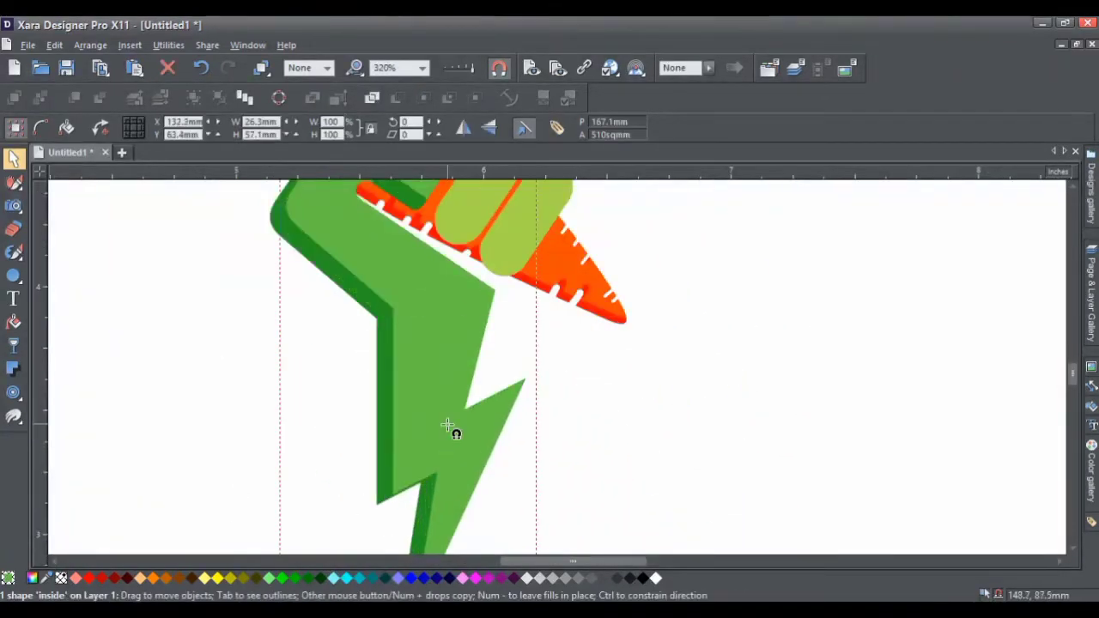
pyautogui.scroll(2, 451, 421)
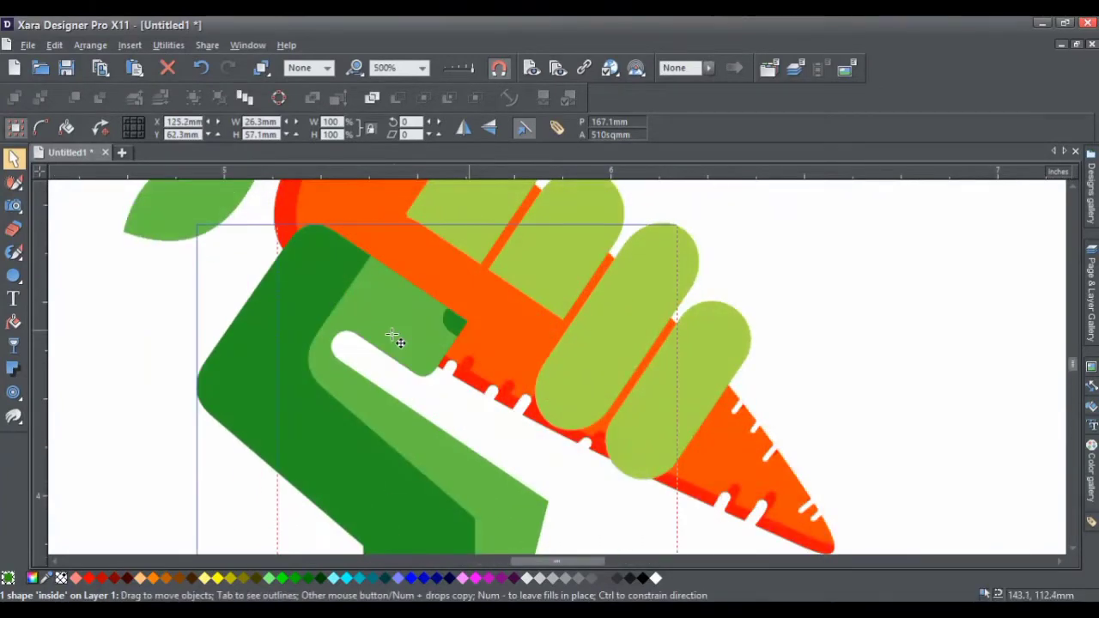
pyautogui.scroll(-1, 432, 422)
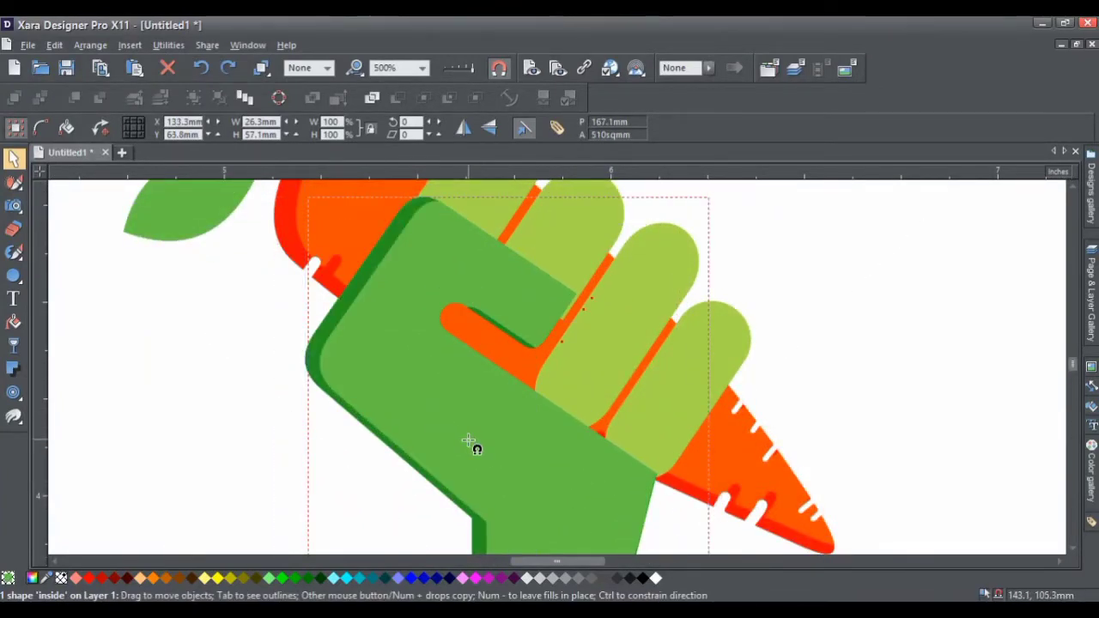
pyautogui.scroll(-3, 431, 422)
pyautogui.click(580, 464)
pyautogui.scroll(2, 579, 464)
pyautogui.click(453, 399)
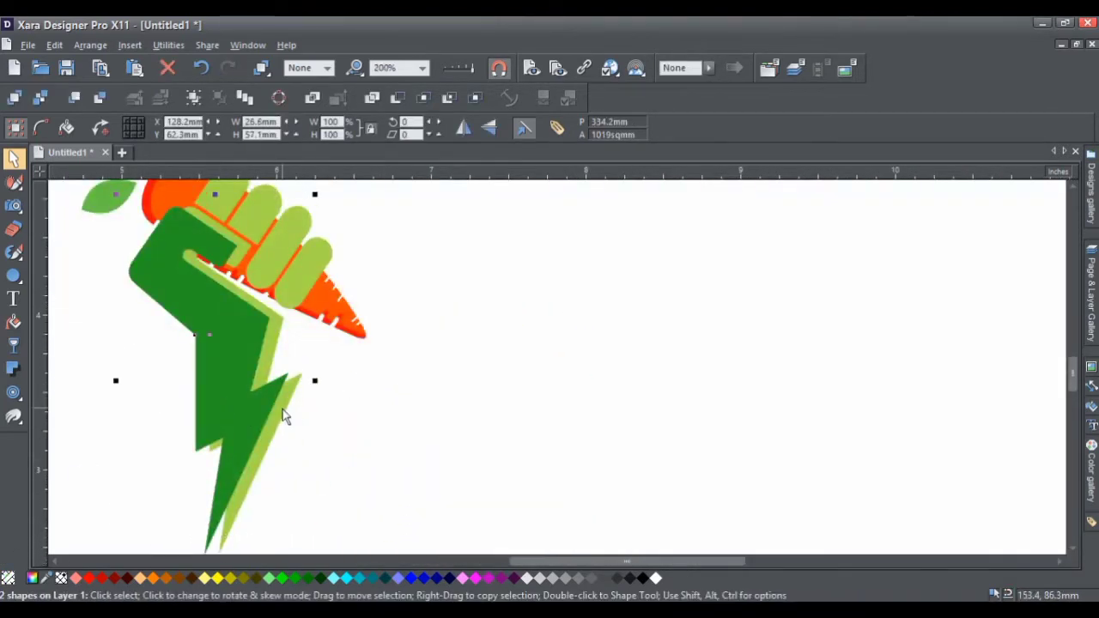
pyautogui.rightClick(285, 416)
# Clip the dark-green edge inside the arm and draw a diagonal line across the arm
pyautogui.click(317, 301)
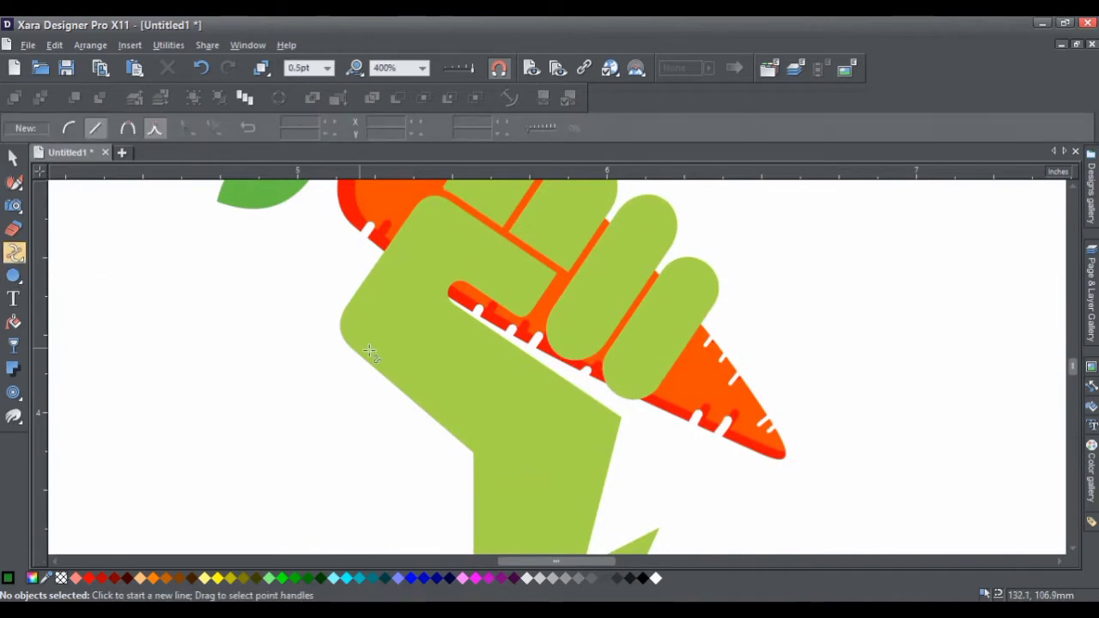
pyautogui.click(14, 252)
pyautogui.click(325, 268)
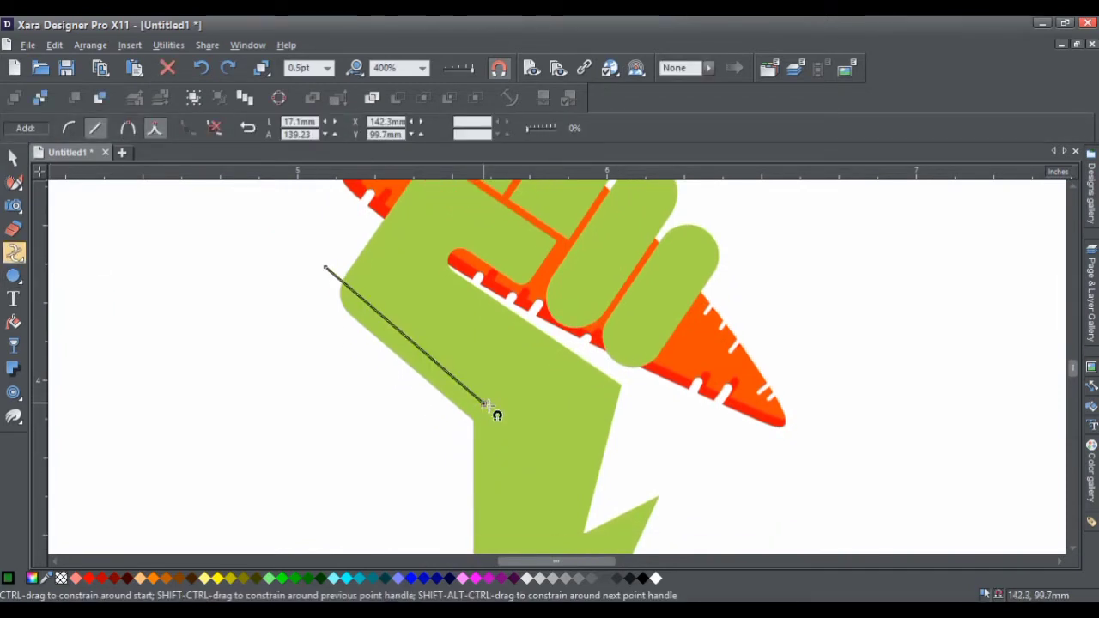
pyautogui.click(486, 403)
pyautogui.scroll(-3, 486, 404)
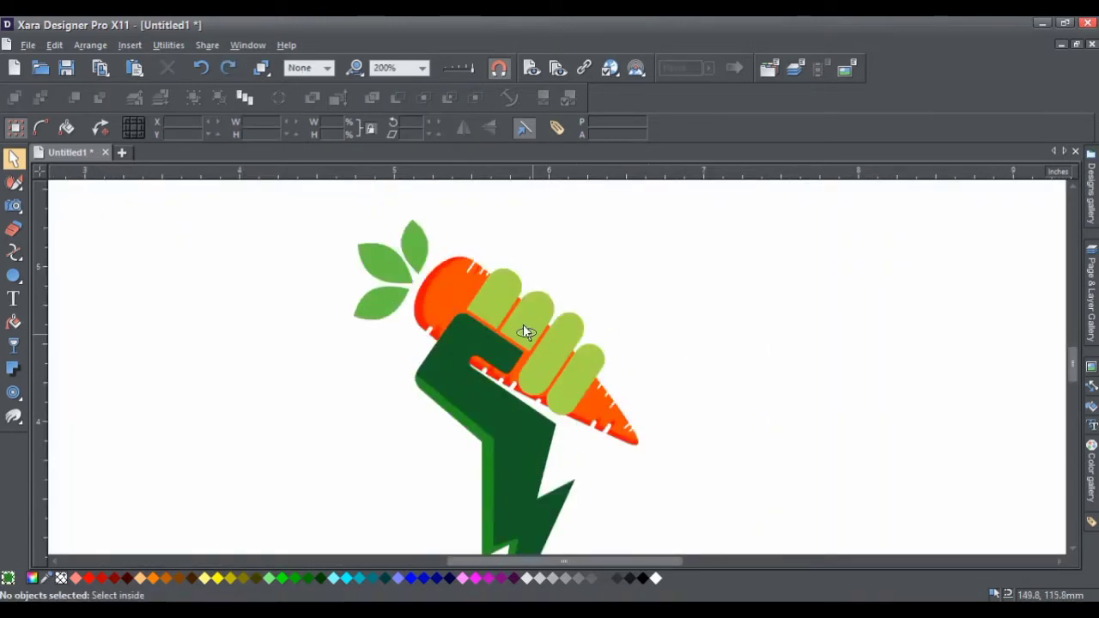
pyautogui.keyDown('shift'); pyautogui.click(604, 366); pyautogui.keyUp('shift')
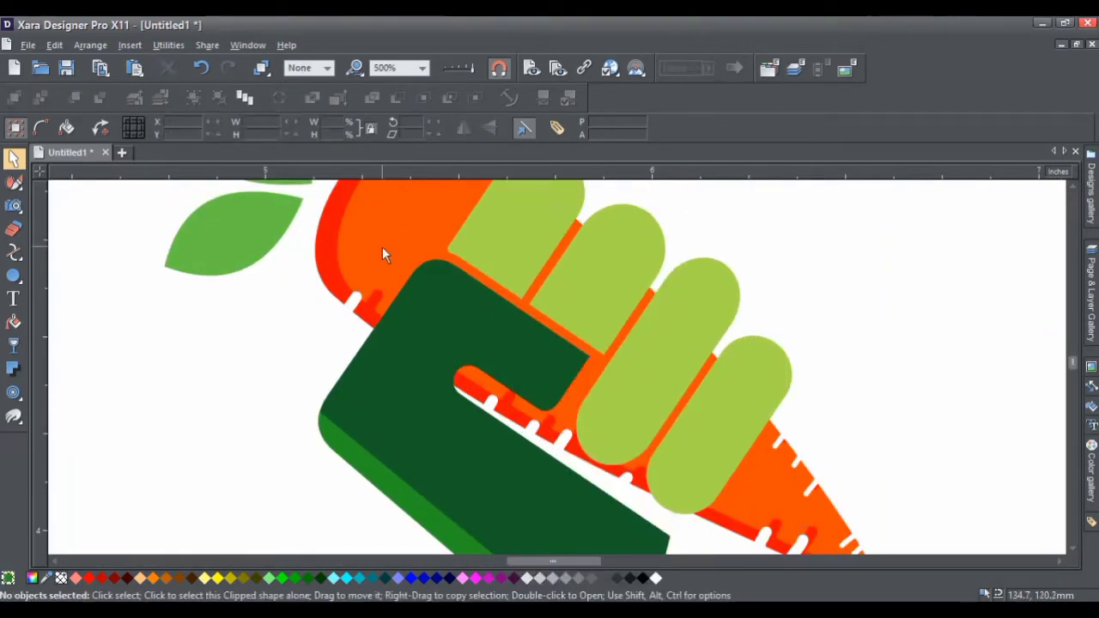
# Add a thin white contour around the light-green fist's fingers so they stand apart from the carrot
pyautogui.click(382, 309)
pyautogui.click(13, 392)
pyautogui.moveTo(449, 253); pyautogui.dragTo(440, 244)
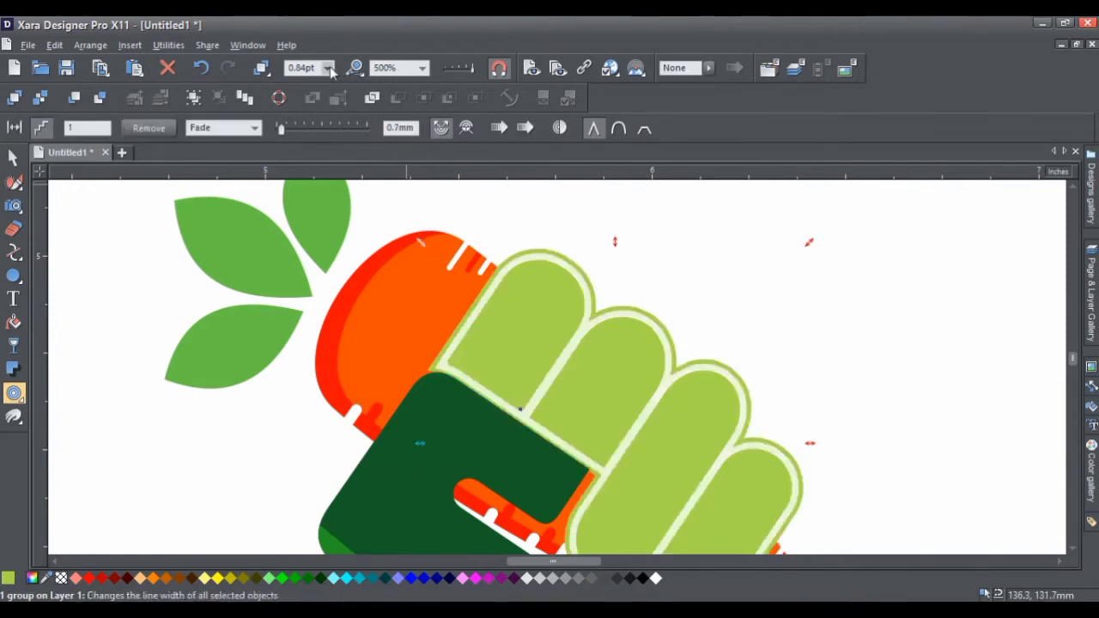
pyautogui.click(12, 157)
pyautogui.scroll(2, 601, 257)
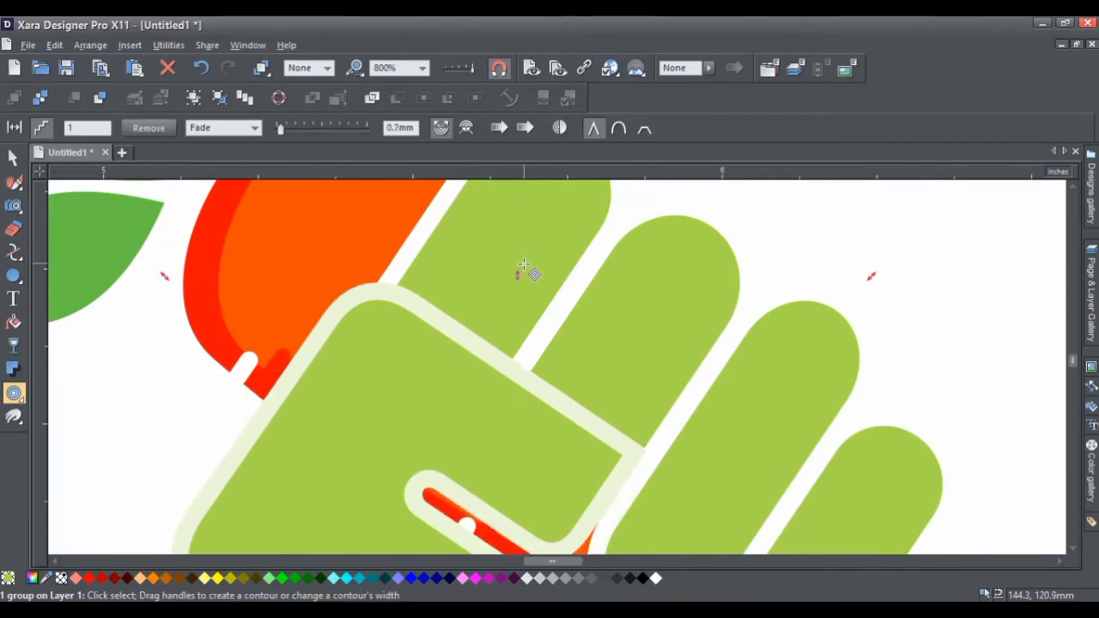
pyautogui.click(13, 158)
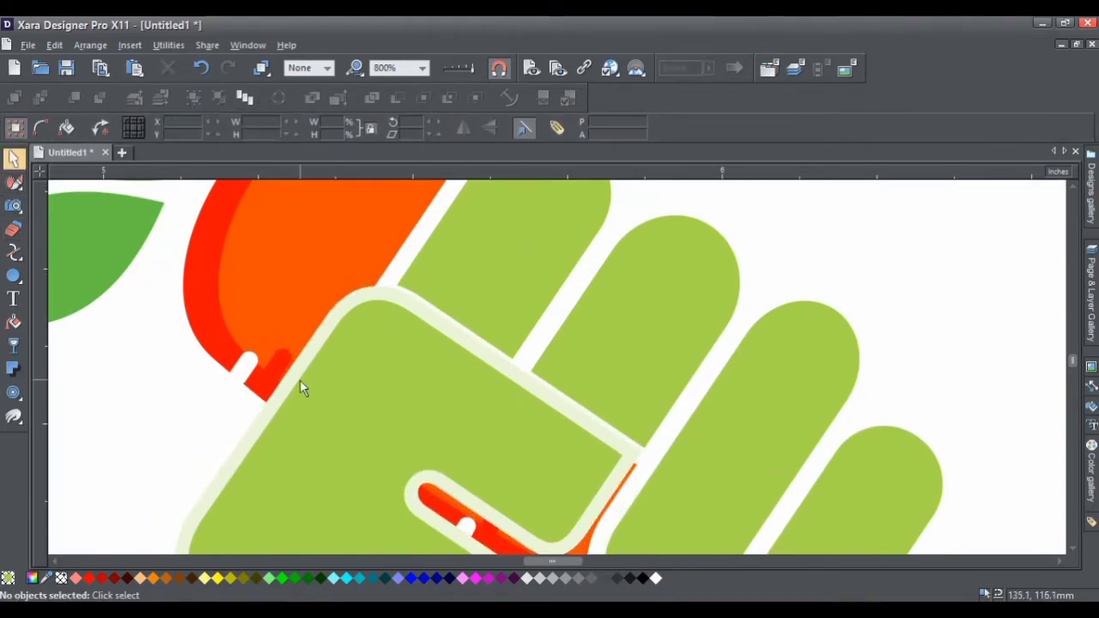
pyautogui.click(261, 321)
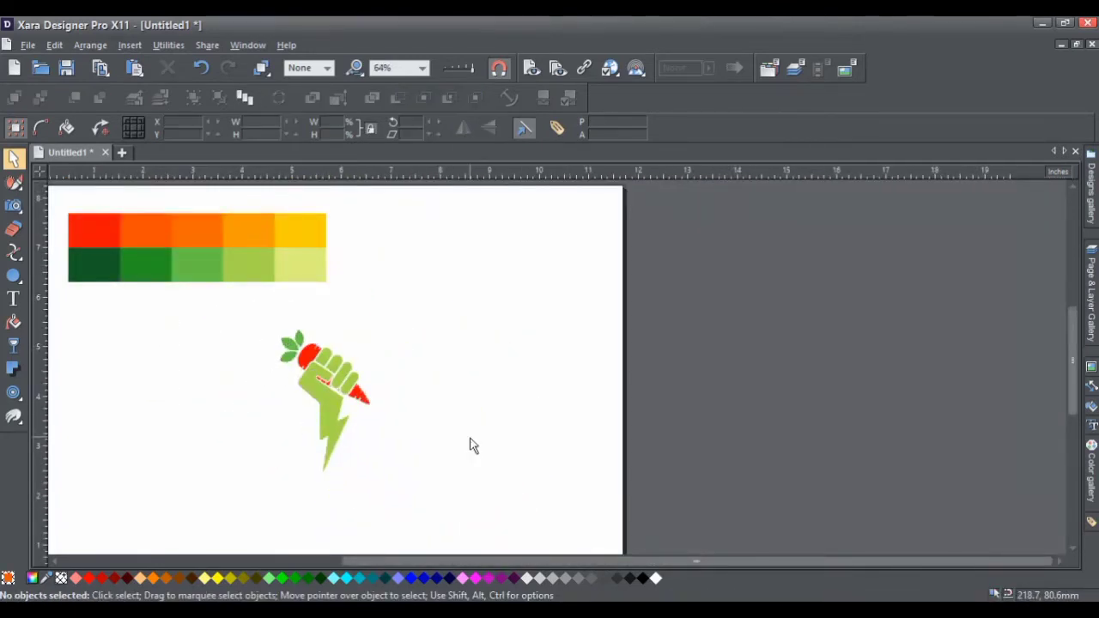
# Select all parts of the fist logo and group them together
pyautogui.click(330, 378)
pyautogui.scroll(2, 331, 378)
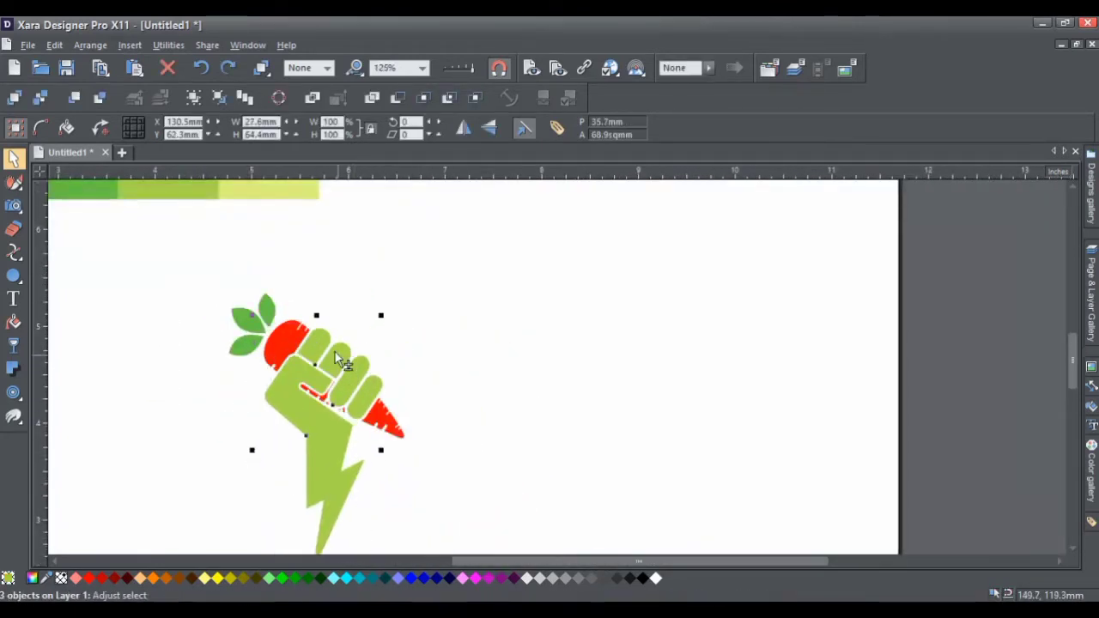
pyautogui.scroll(-1, 337, 409)
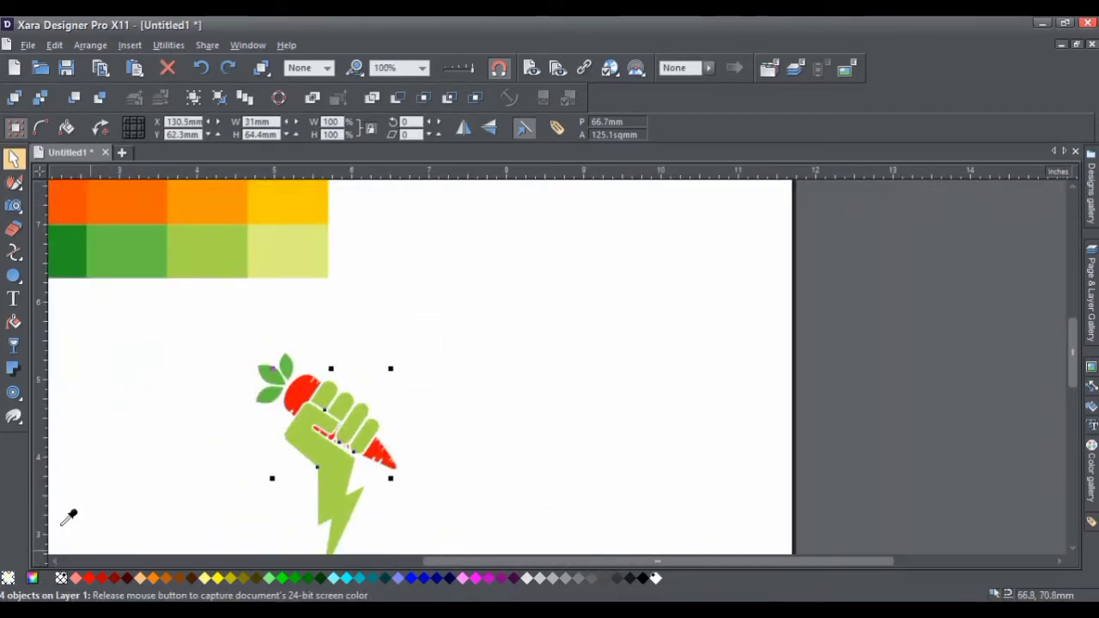
pyautogui.moveTo(83, 256); pyautogui.dragTo(77, 258)
pyautogui.scroll(-2, 464, 434)
pyautogui.click(464, 434)
pyautogui.click(361, 391)
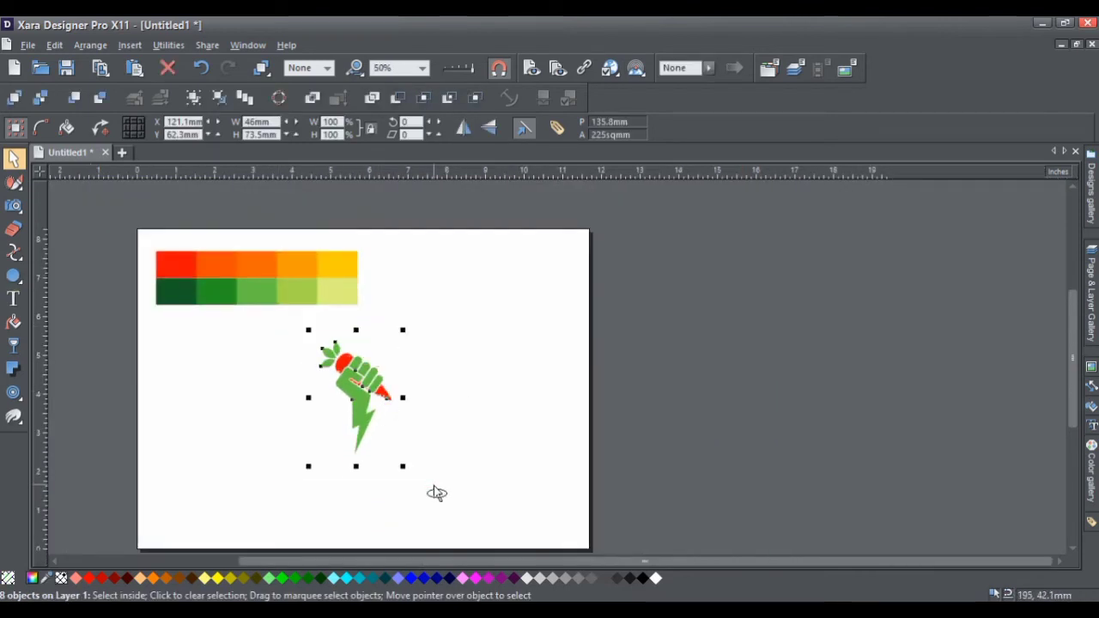
pyautogui.rightClick(358, 385)
pyautogui.click(405, 248)
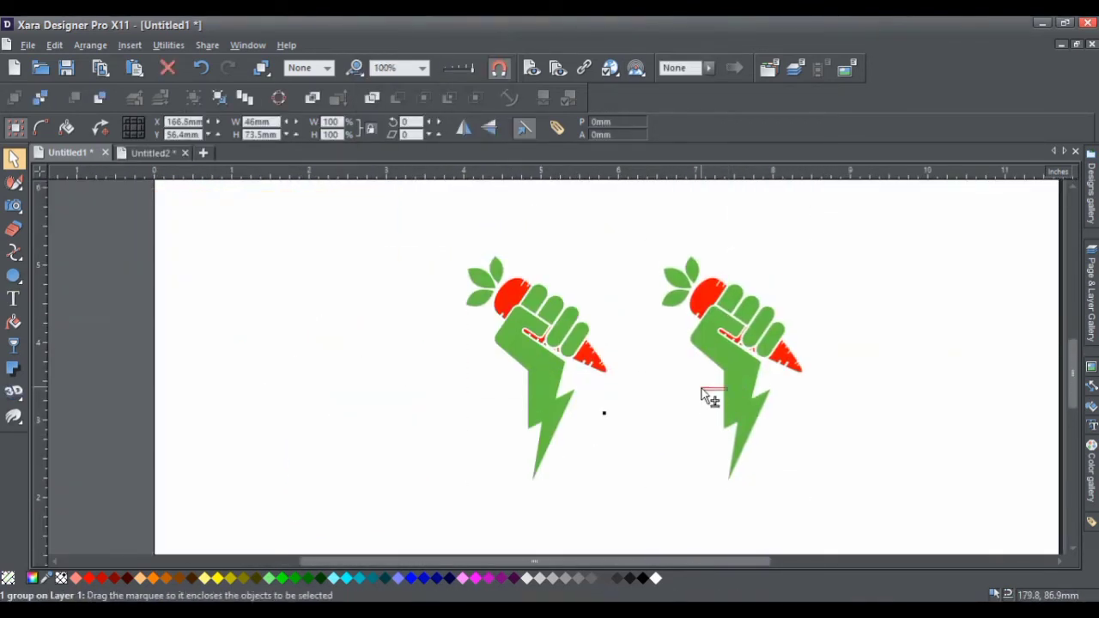
# Colour the copied fist's hand and four fingers light grey for comparison
pyautogui.click(542, 580)
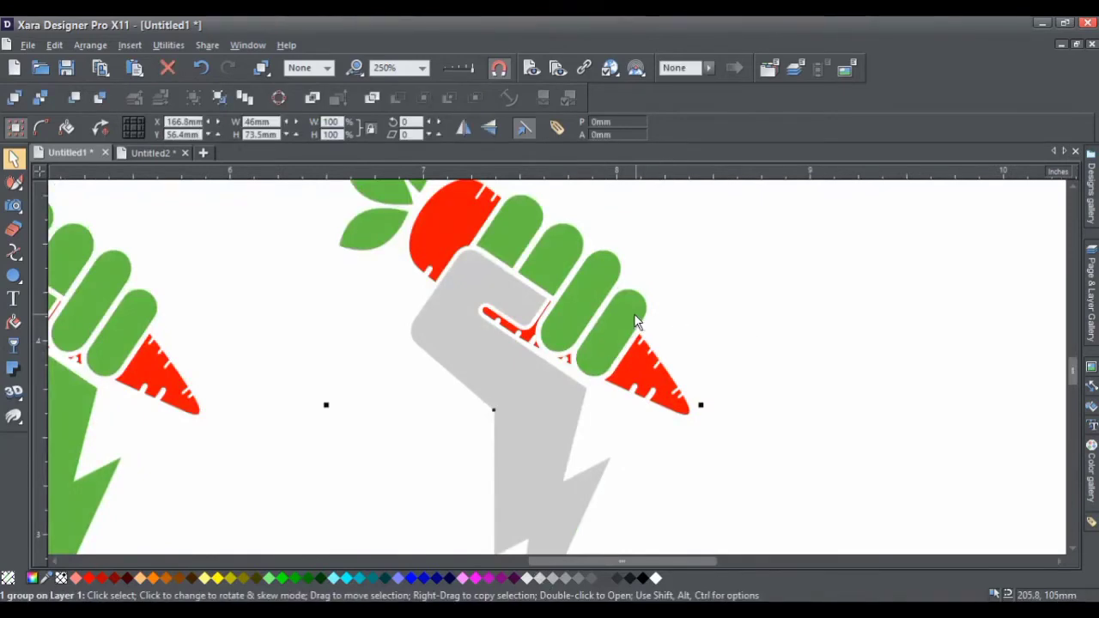
pyautogui.click(664, 314)
pyautogui.moveTo(664, 314); pyautogui.dragTo(522, 250)
pyautogui.click(543, 578)
pyautogui.scroll(-2, 466, 309)
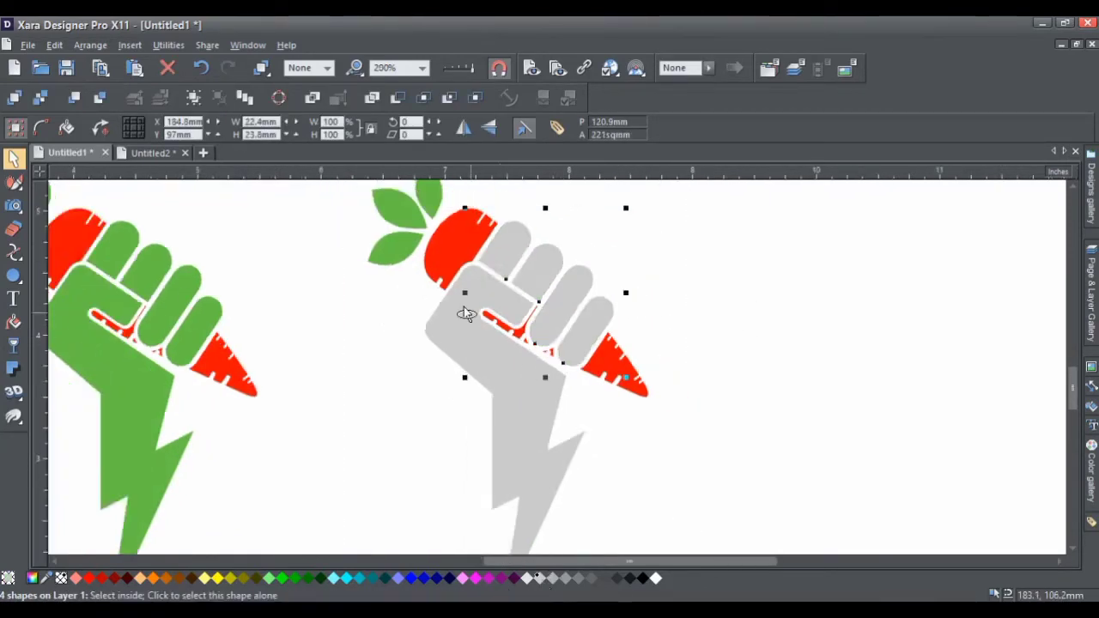
pyautogui.scroll(-2, 515, 361)
pyautogui.click(559, 420)
pyautogui.scroll(1, 562, 421)
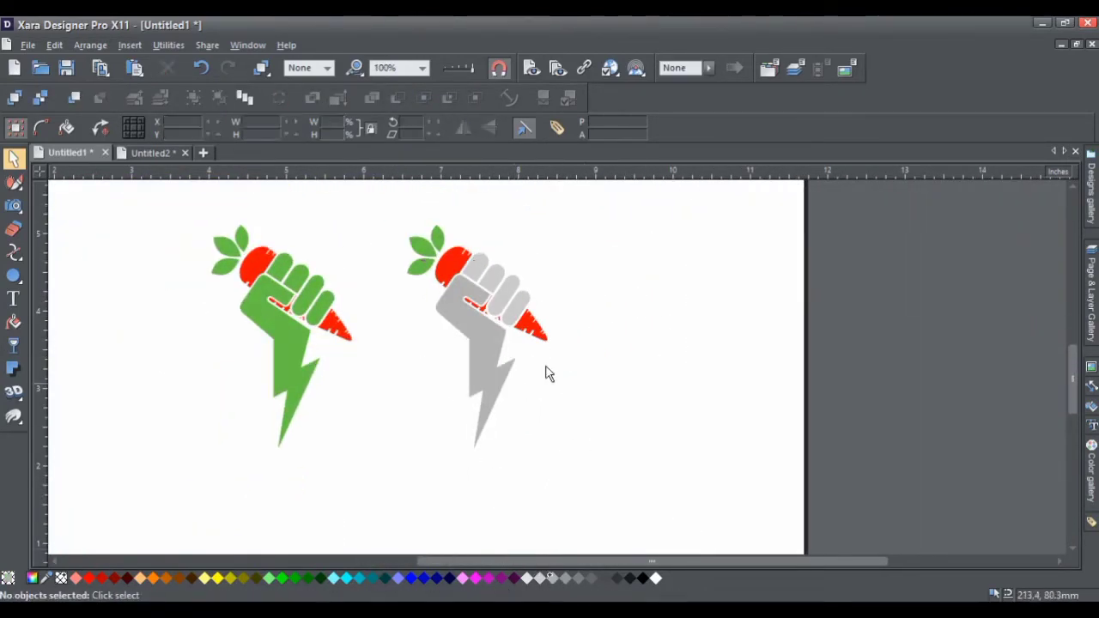
pyautogui.scroll(2, 546, 372)
pyautogui.scroll(-2, 555, 461)
# Fill the fist group with a light green sampled using the palette colour picker
pyautogui.click(364, 421)
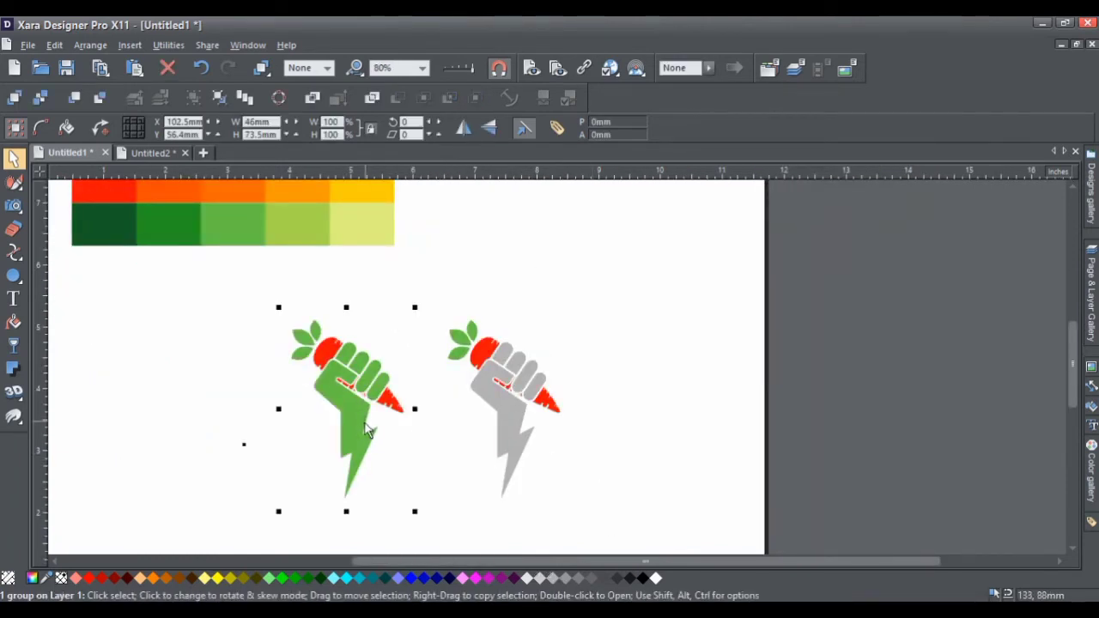
pyautogui.moveTo(45, 577); pyautogui.dragTo(283, 225)
pyautogui.scroll(2, 301, 385)
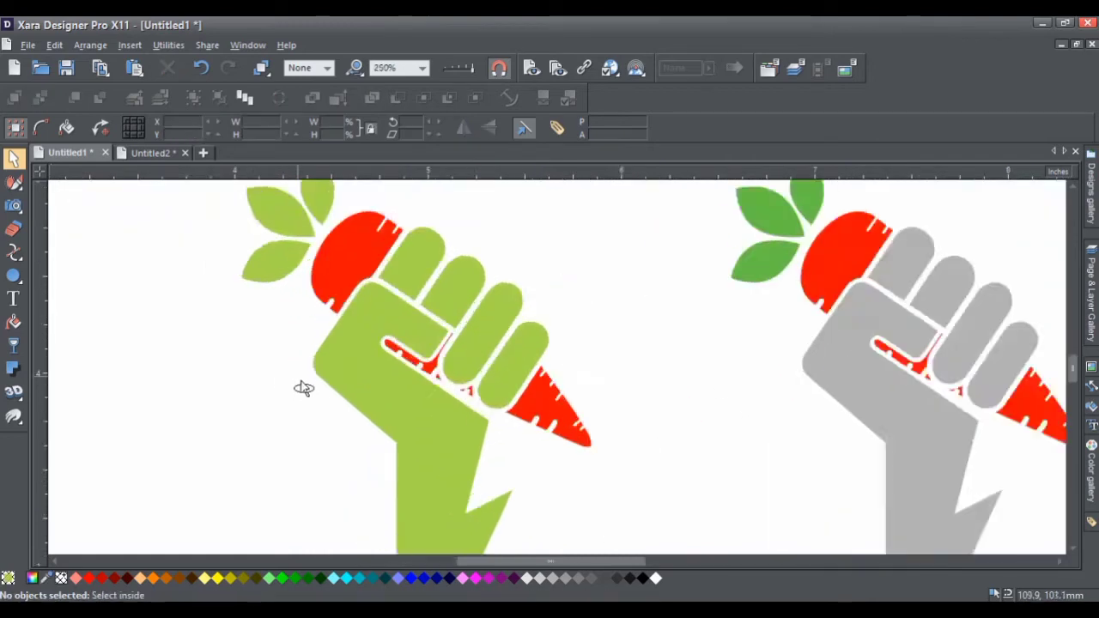
pyautogui.scroll(-4, 301, 386)
pyautogui.scroll(2, 306, 392)
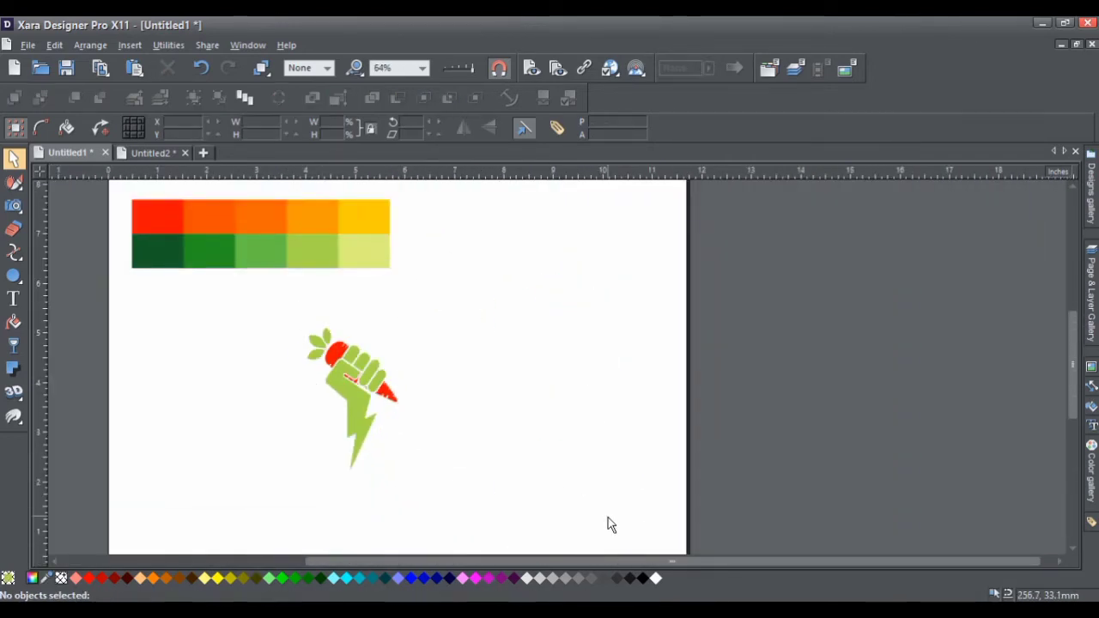
pyautogui.scroll(3, 269, 289)
pyautogui.scroll(-2, 607, 398)
pyautogui.scroll(-1, 606, 397)
pyautogui.scroll(1, 607, 397)
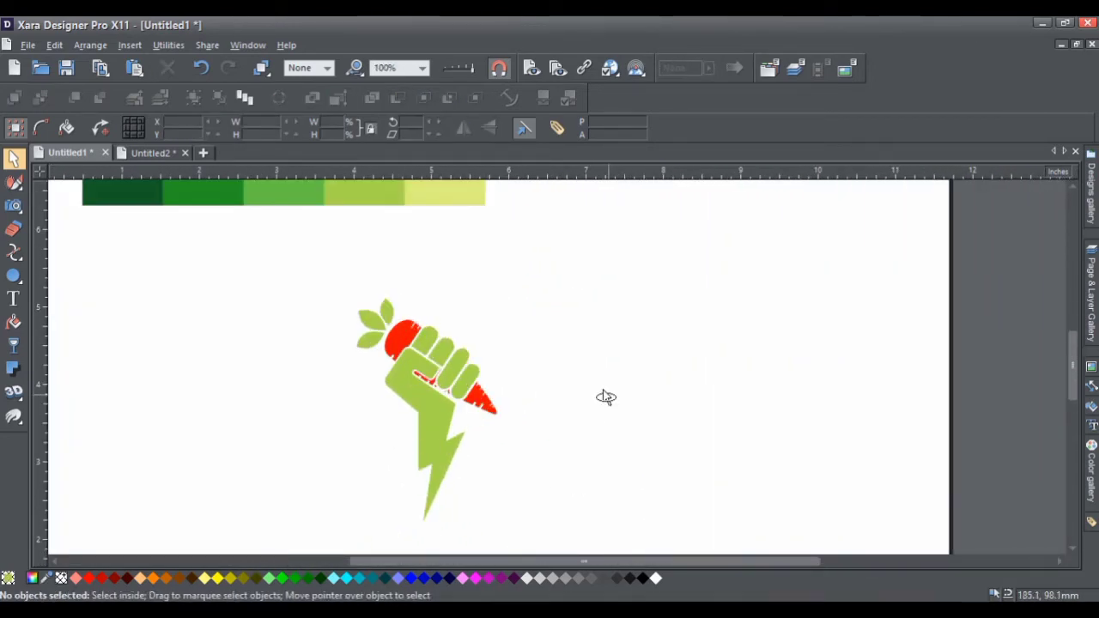
pyautogui.scroll(-1, 606, 397)
pyautogui.click(463, 455)
pyautogui.click(532, 578)
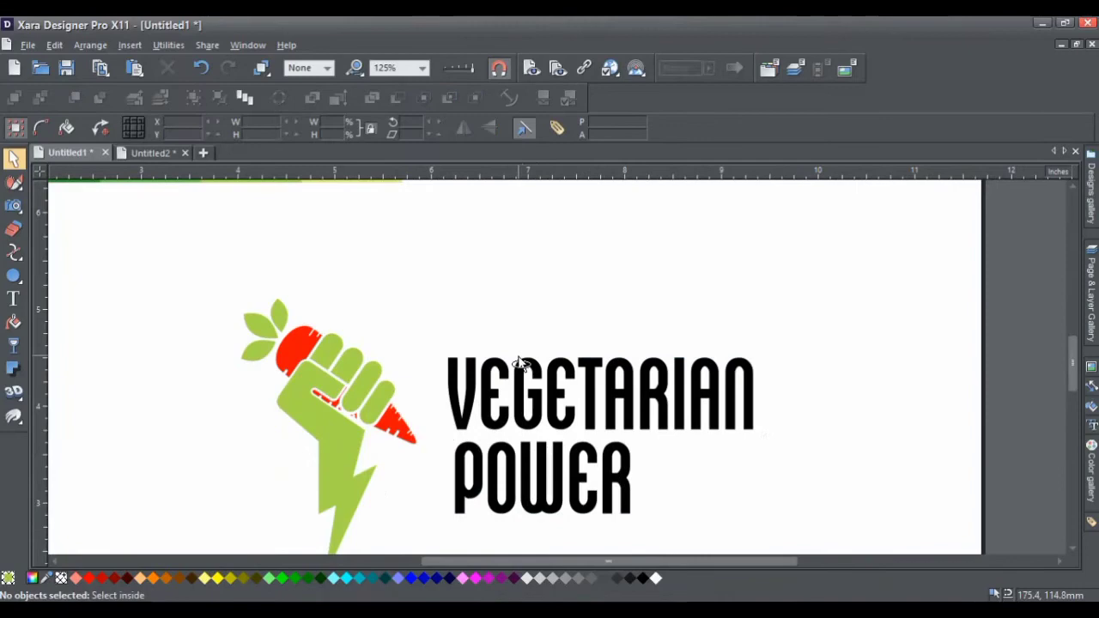
# Try the fist's green on VEGETARIAN and light and darker greys on POWER
pyautogui.click(520, 362)
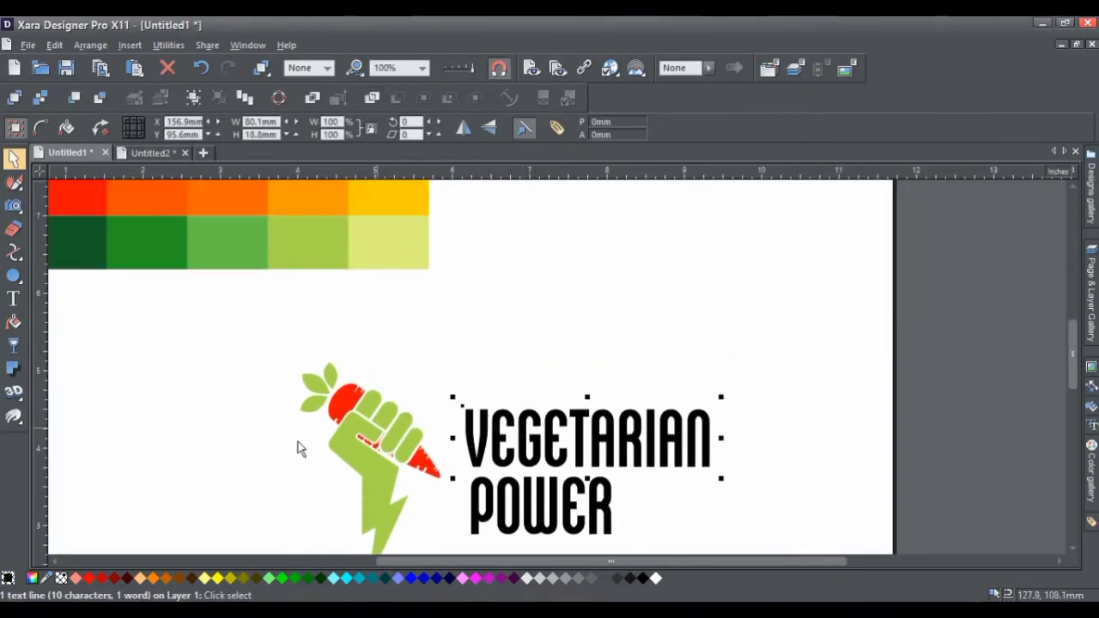
pyautogui.moveTo(46, 578); pyautogui.dragTo(395, 412)
pyautogui.click(556, 512)
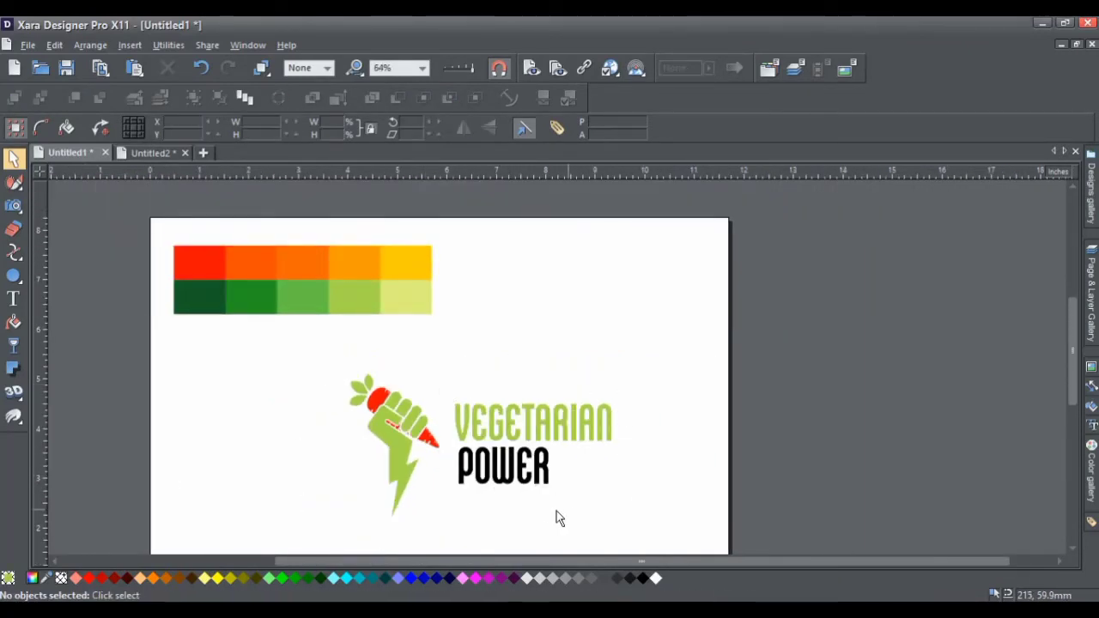
pyautogui.scroll(2, 556, 511)
pyautogui.click(464, 480)
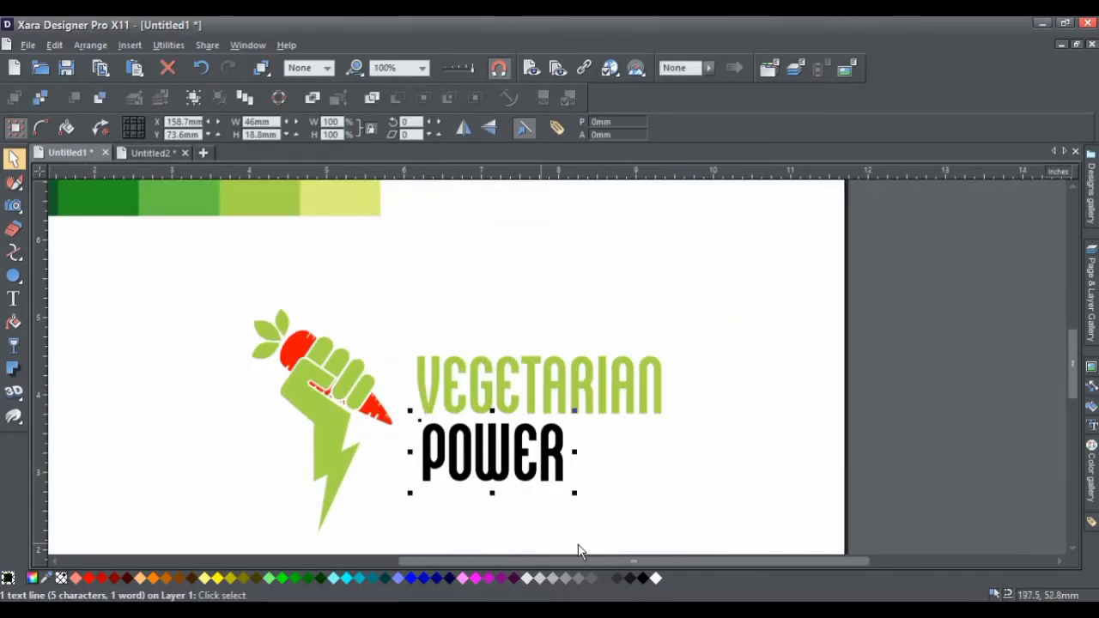
pyautogui.click(527, 579)
pyautogui.click(552, 578)
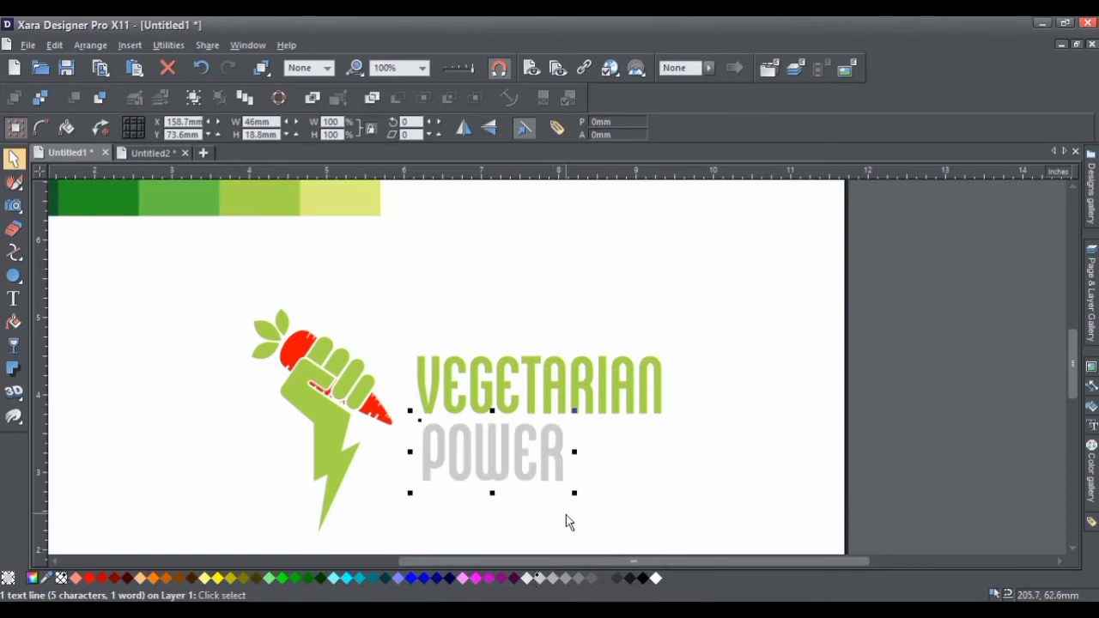
pyautogui.click(567, 520)
pyautogui.scroll(-3, 566, 515)
pyautogui.scroll(1, 567, 492)
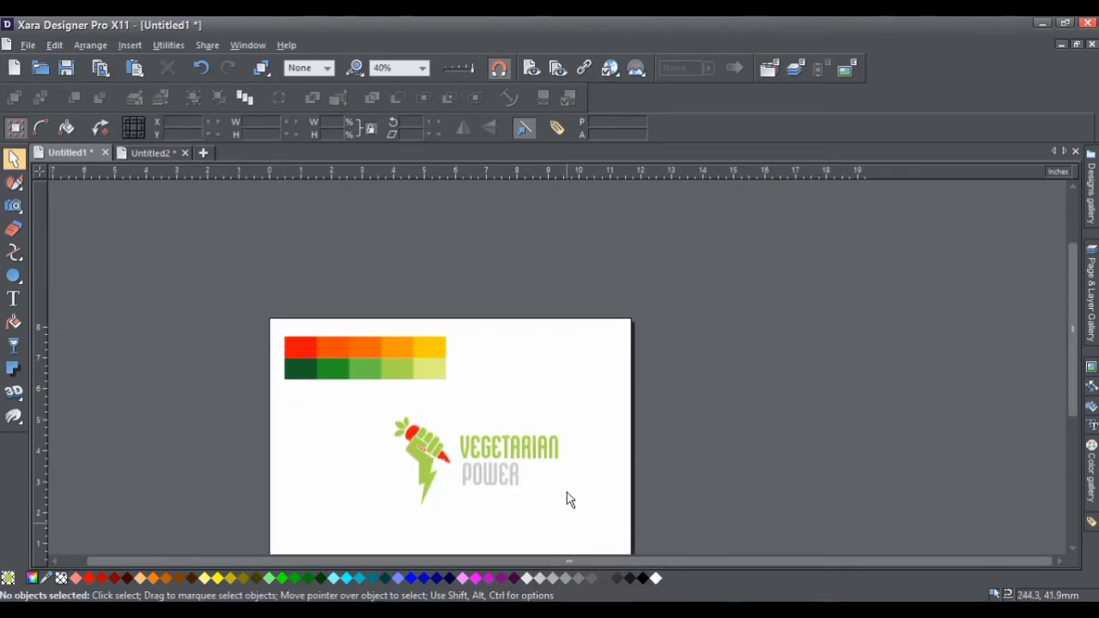
pyautogui.scroll(2, 566, 492)
# Colour VEGETARIAN dark green after briefly trying bright red
pyautogui.click(459, 501)
pyautogui.click(458, 450)
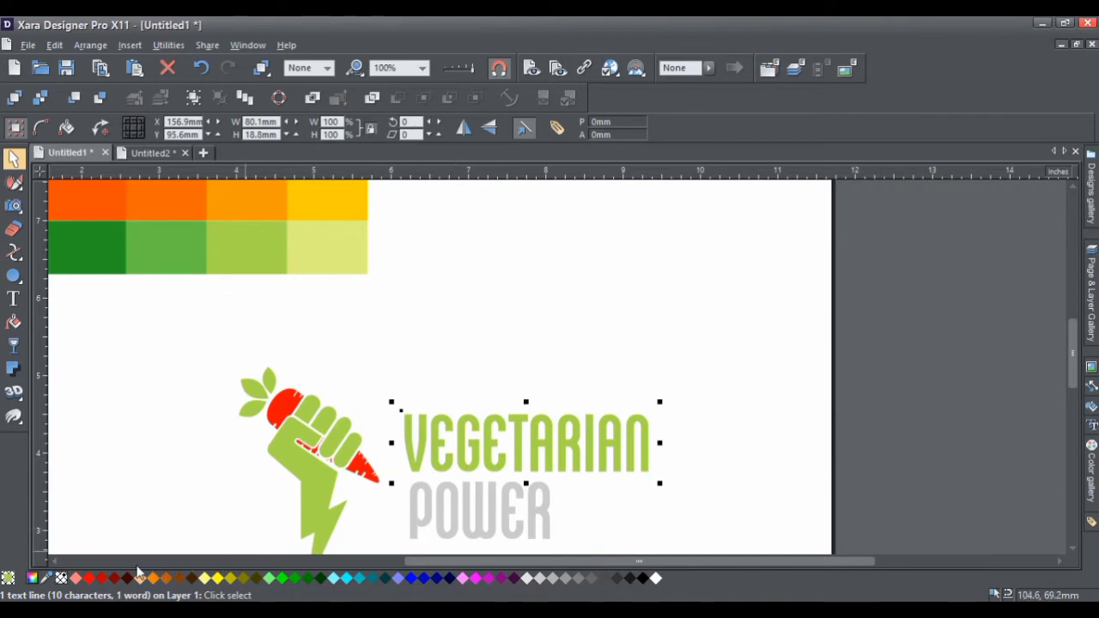
pyautogui.moveTo(90, 577); pyautogui.dragTo(434, 407)
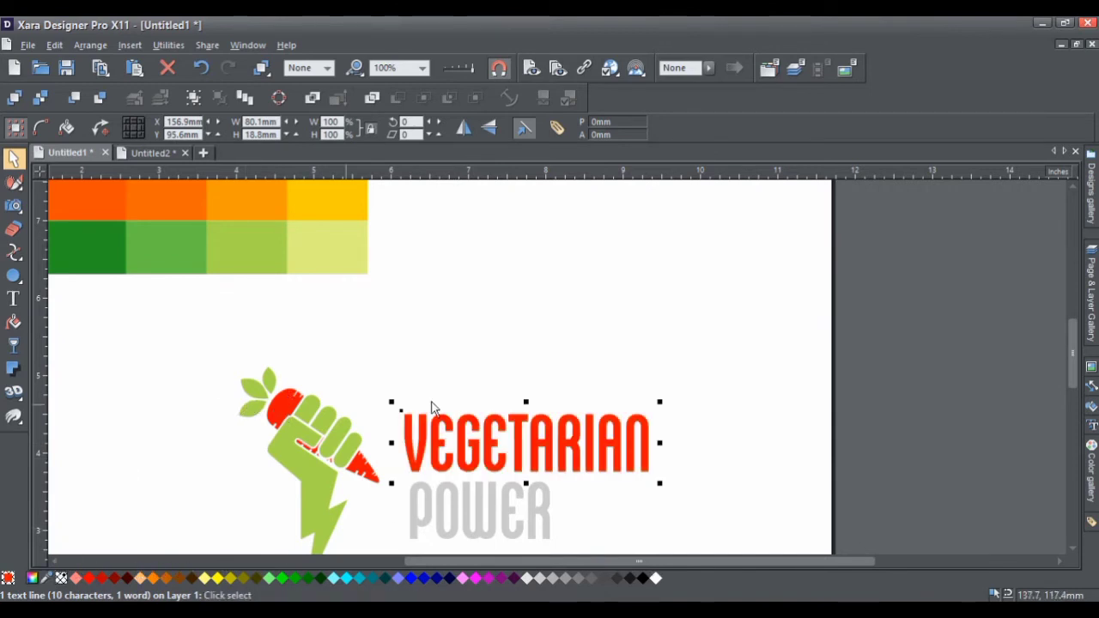
pyautogui.moveTo(60, 578); pyautogui.dragTo(109, 255)
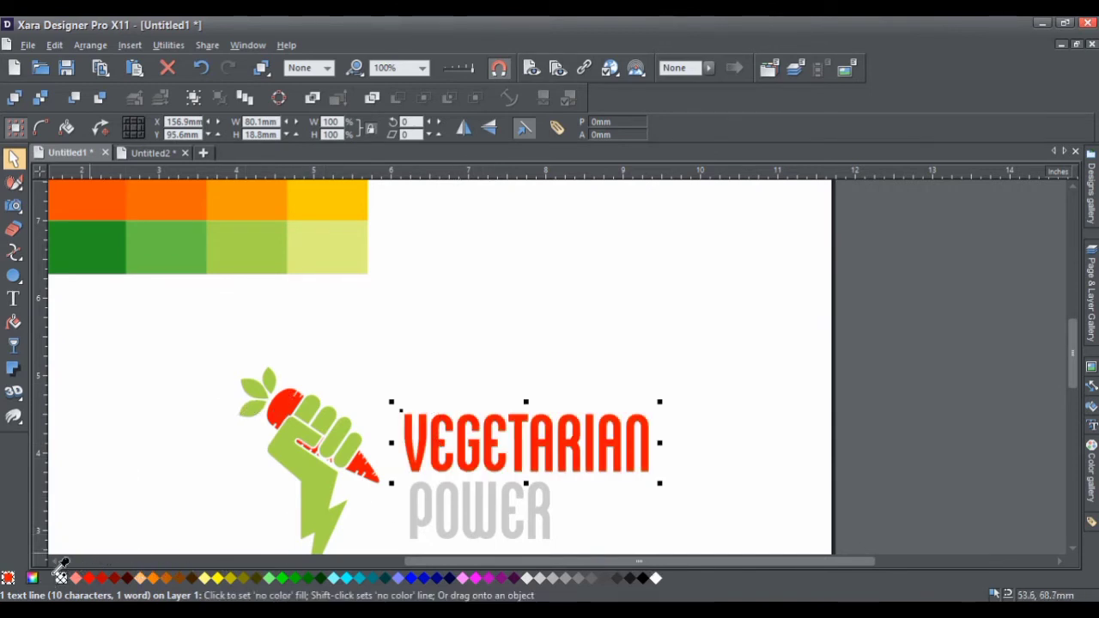
pyautogui.press('Escape')
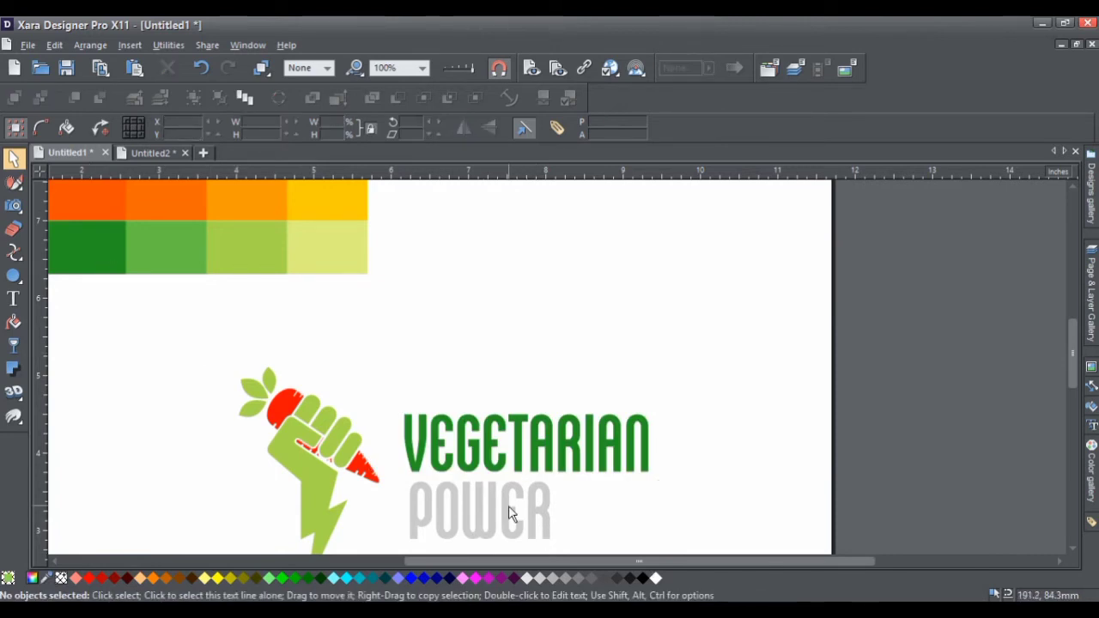
# Colour POWER the same light green as the fist
pyautogui.click(508, 506)
pyautogui.moveTo(50, 580); pyautogui.dragTo(322, 498)
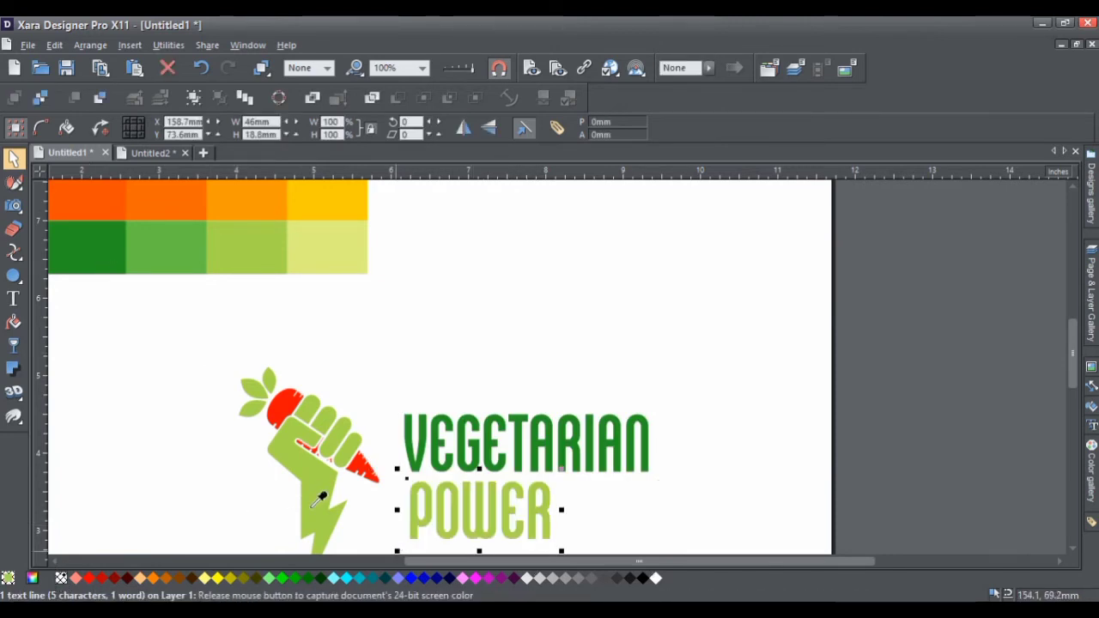
pyautogui.scroll(-2, 483, 520)
pyautogui.click(493, 485)
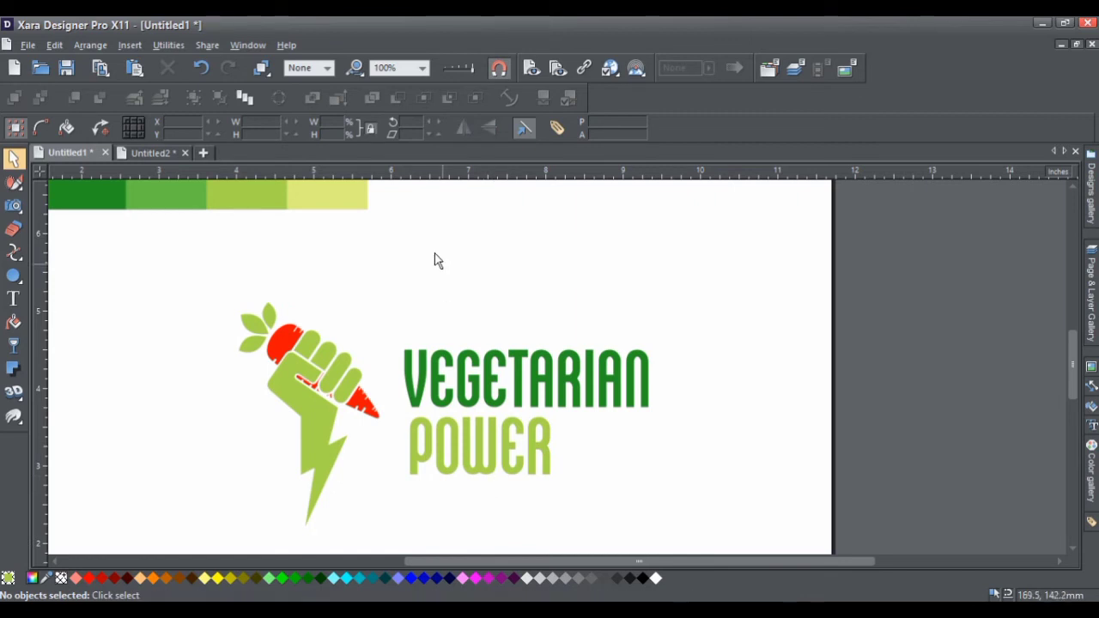
pyautogui.scroll(2, 259, 334)
# Colour the left carrot leaf dark green
pyautogui.click(245, 328)
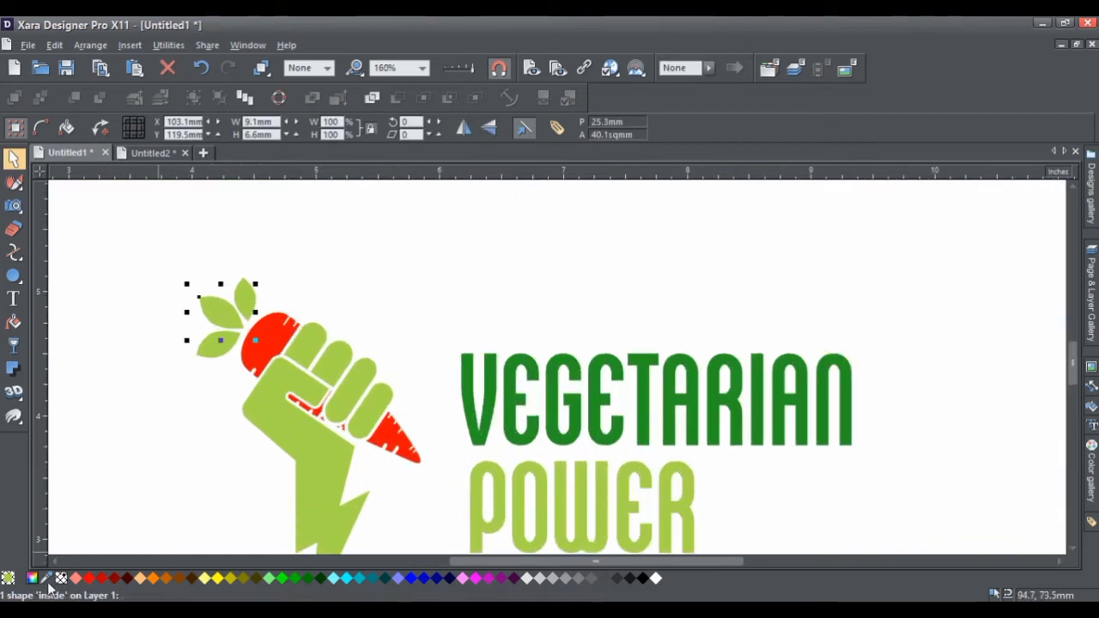
pyautogui.moveTo(46, 577); pyautogui.dragTo(412, 362)
pyautogui.moveTo(525, 365); pyautogui.dragTo(531, 357)
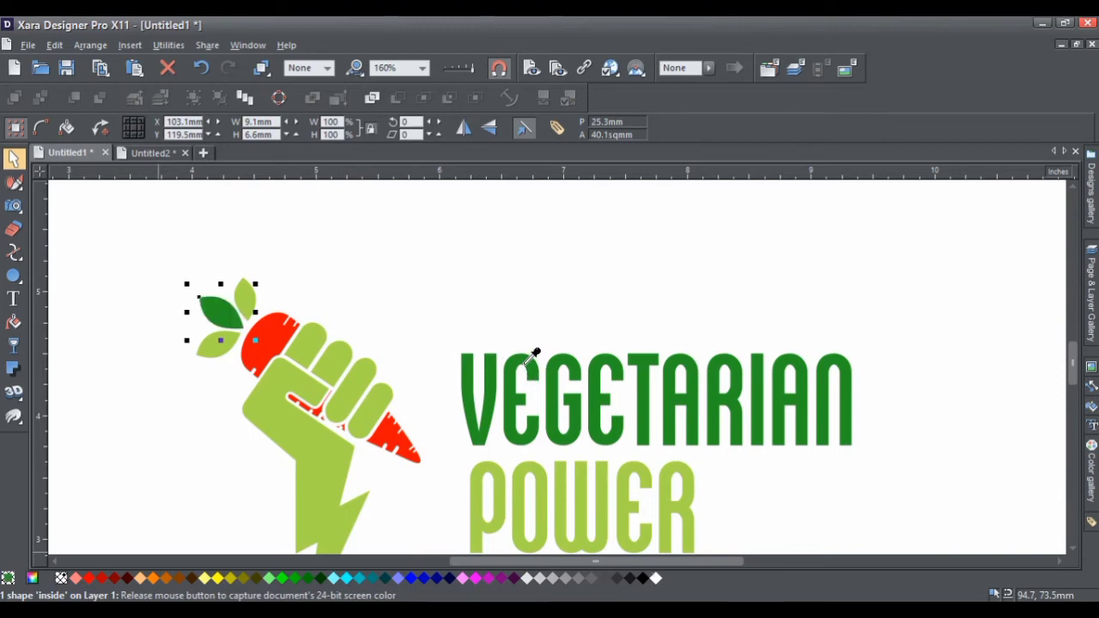
pyautogui.click(364, 295)
# Colour the upper and lower-left carrot leaves with VEGETARIAN's dark green
pyautogui.click(250, 297)
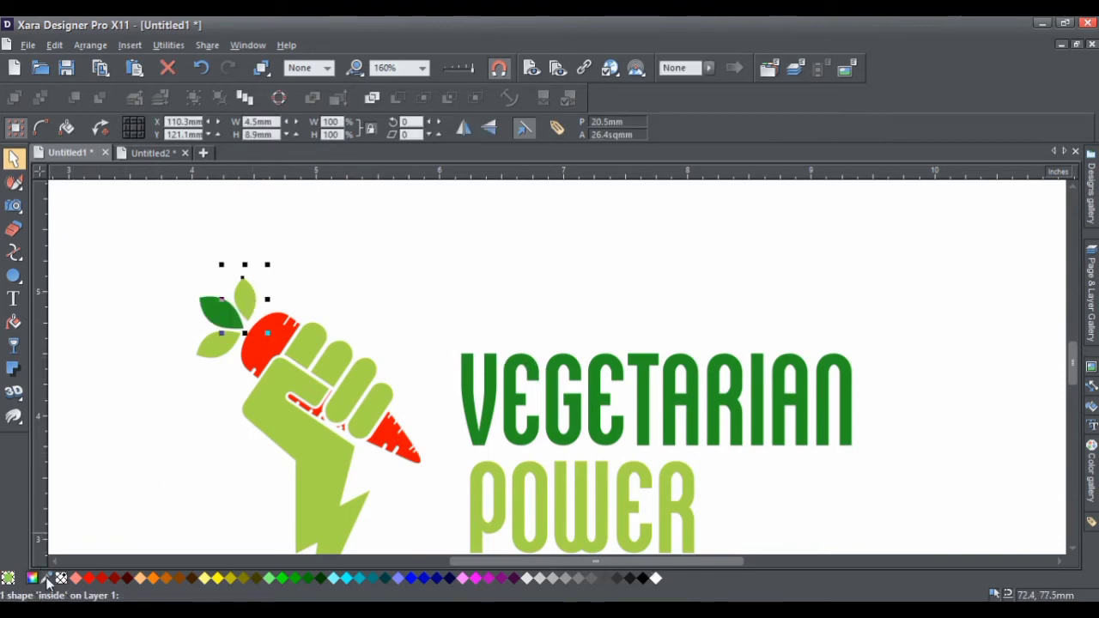
pyautogui.moveTo(46, 578); pyautogui.dragTo(501, 404)
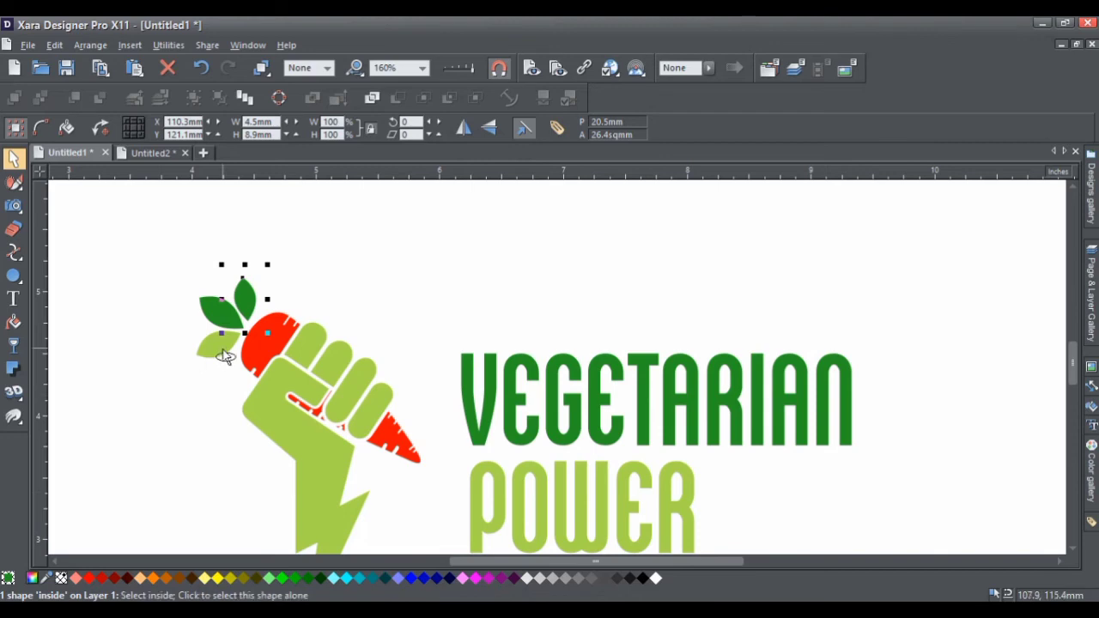
pyautogui.click(226, 344)
pyautogui.click(221, 417)
pyautogui.scroll(-1, 296, 340)
pyautogui.keyDown('ctrl'); pyautogui.click(243, 350); pyautogui.keyUp('ctrl')
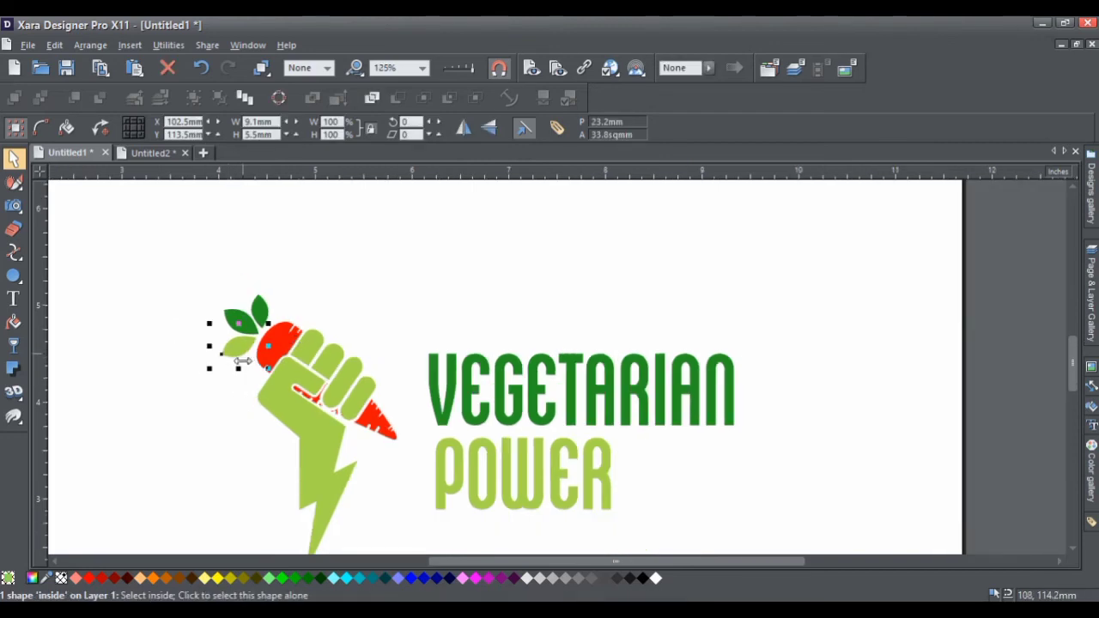
pyautogui.moveTo(53, 562); pyautogui.dragTo(442, 405)
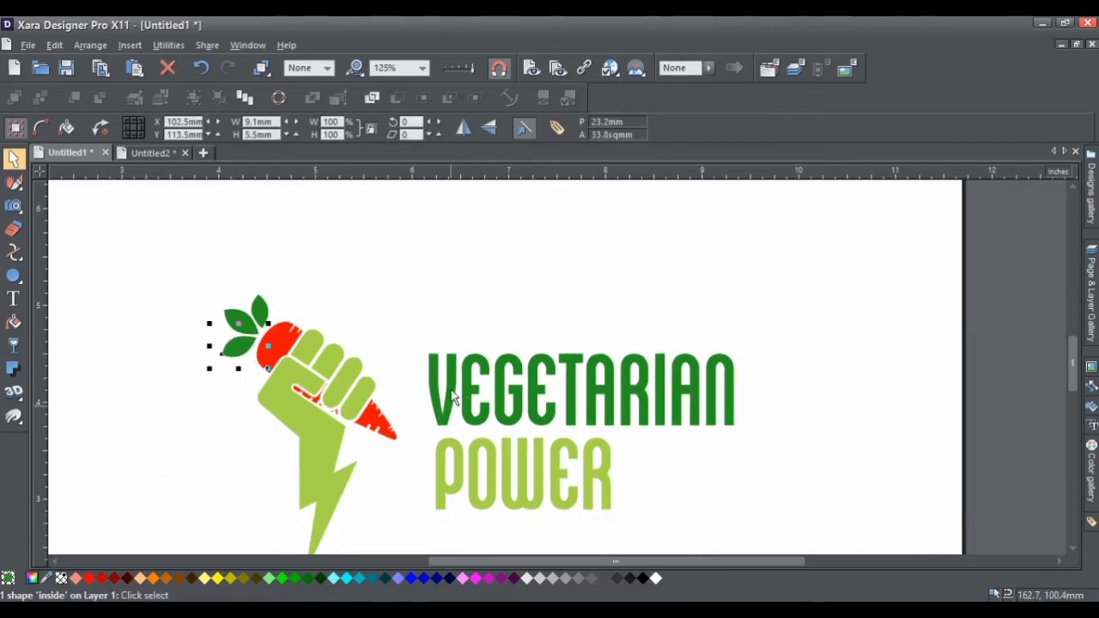
pyautogui.click(433, 290)
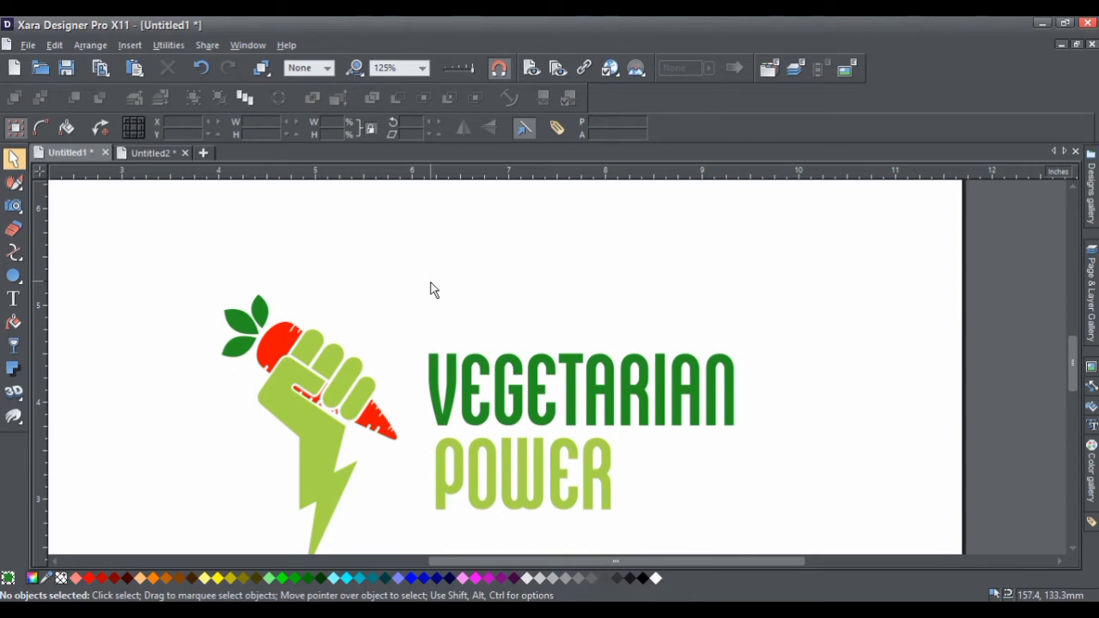
pyautogui.hscroll(-5, 721, 377)
pyautogui.scroll(-2, 721, 378)
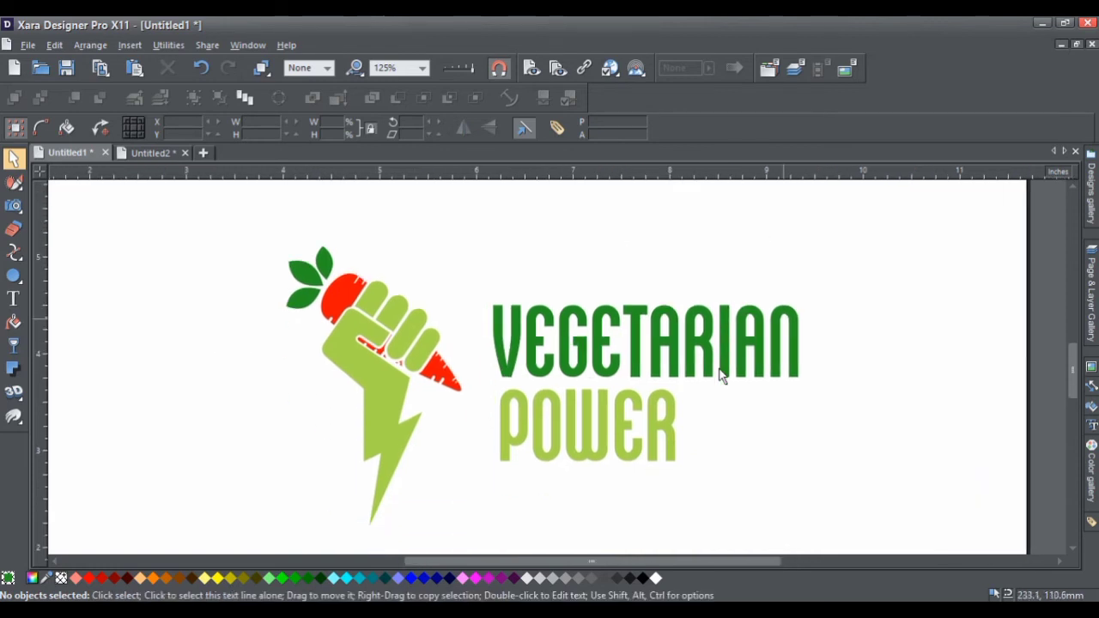